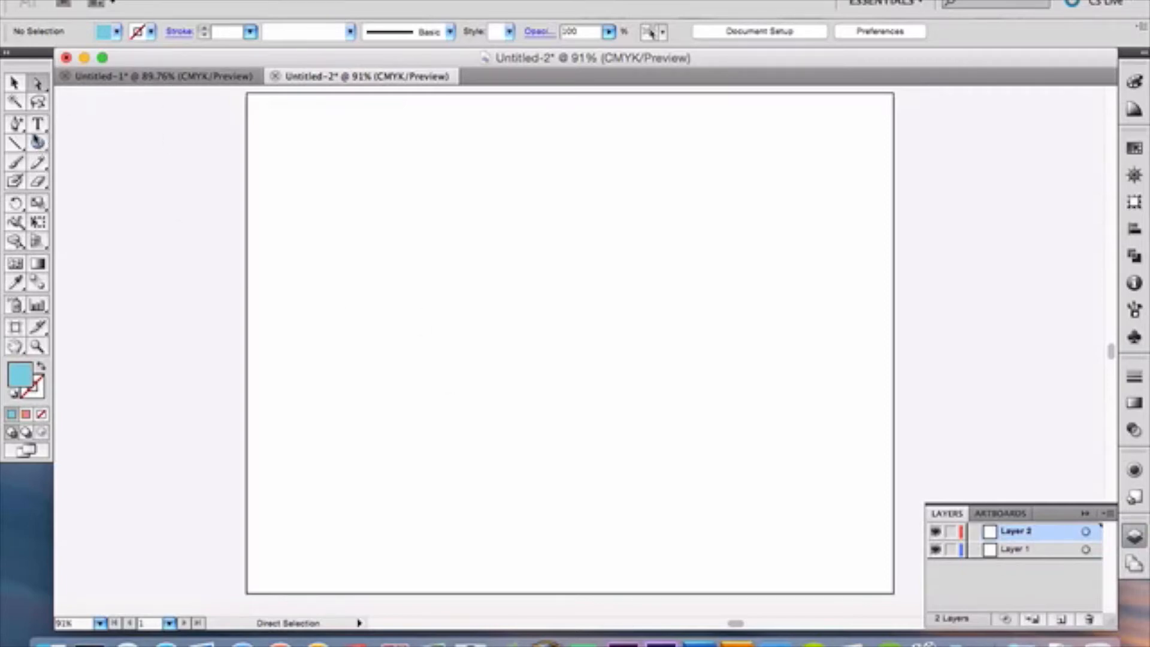
Draw a large light blue circle with no outline and move it to the upper middle of the artboard.
{"action": "left_click", "coordinate": [14, 83]}
{"action": "left_click", "coordinate": [40, 144]}
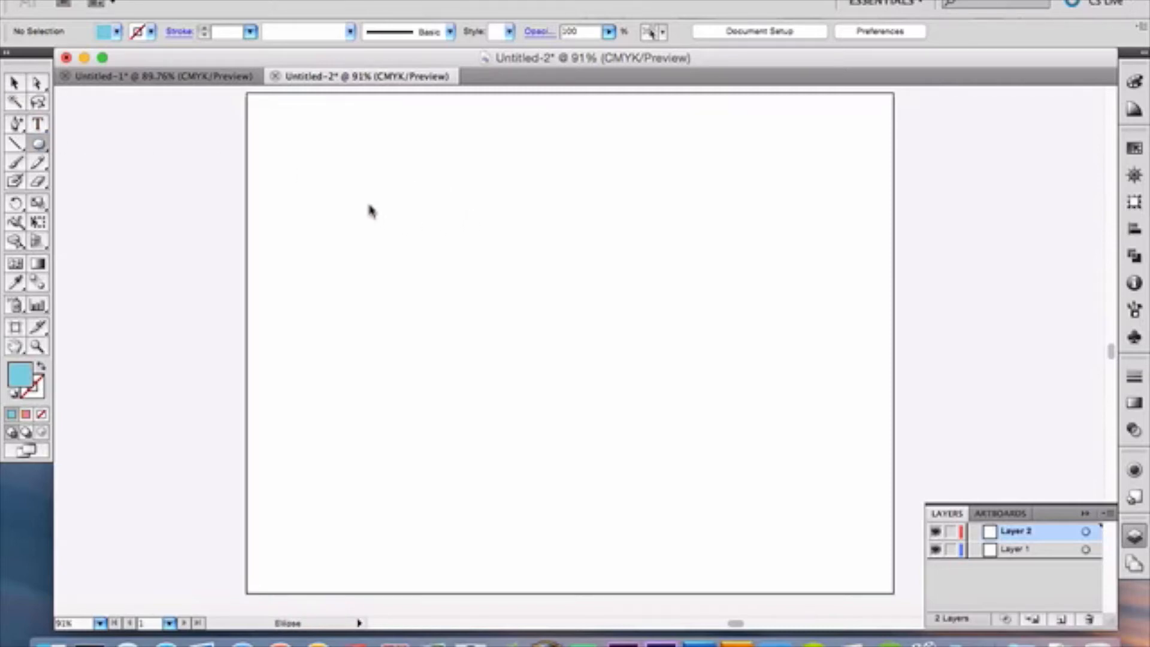
{"action": "left_click_drag", "start_coordinate": [394, 191], "coordinate": [627, 383]}
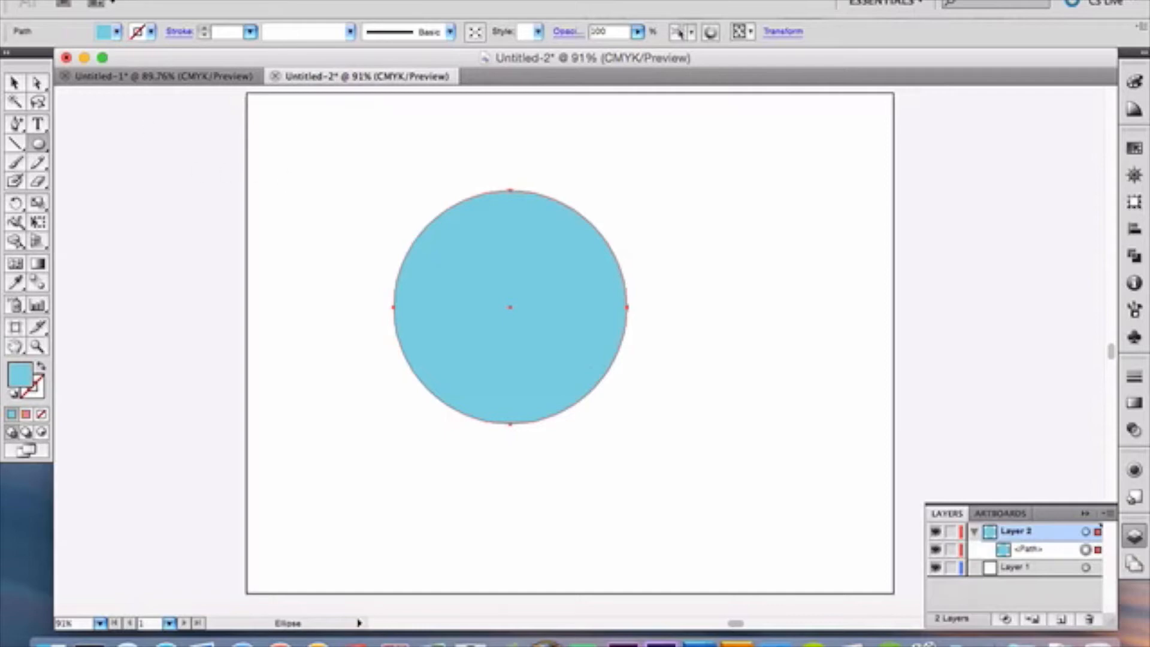
{"action": "left_click", "coordinate": [15, 83]}
{"action": "left_click_drag", "start_coordinate": [523, 242], "coordinate": [563, 184]}
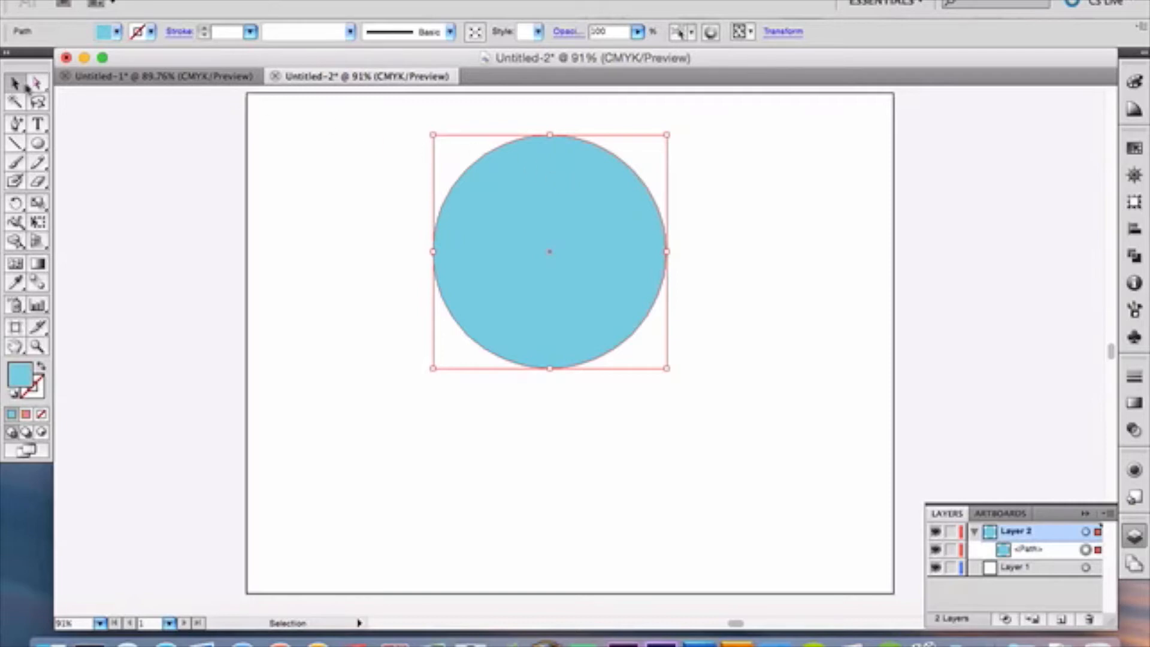
{"action": "left_click", "coordinate": [330, 212]}
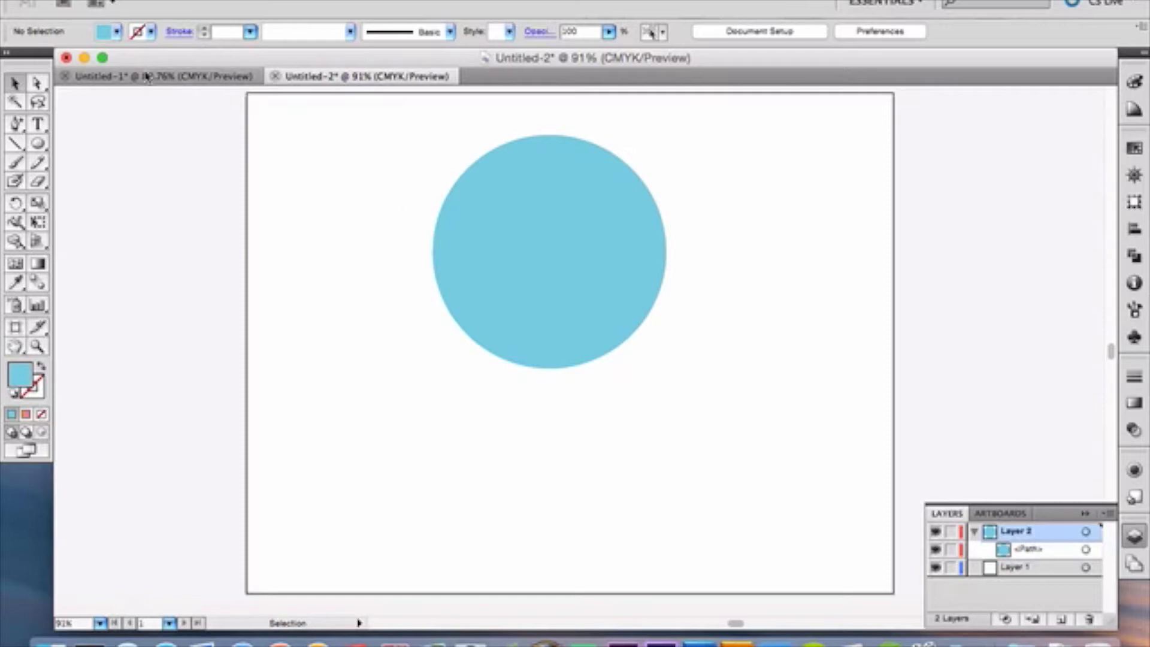
{"action": "left_click", "coordinate": [118, 32]}
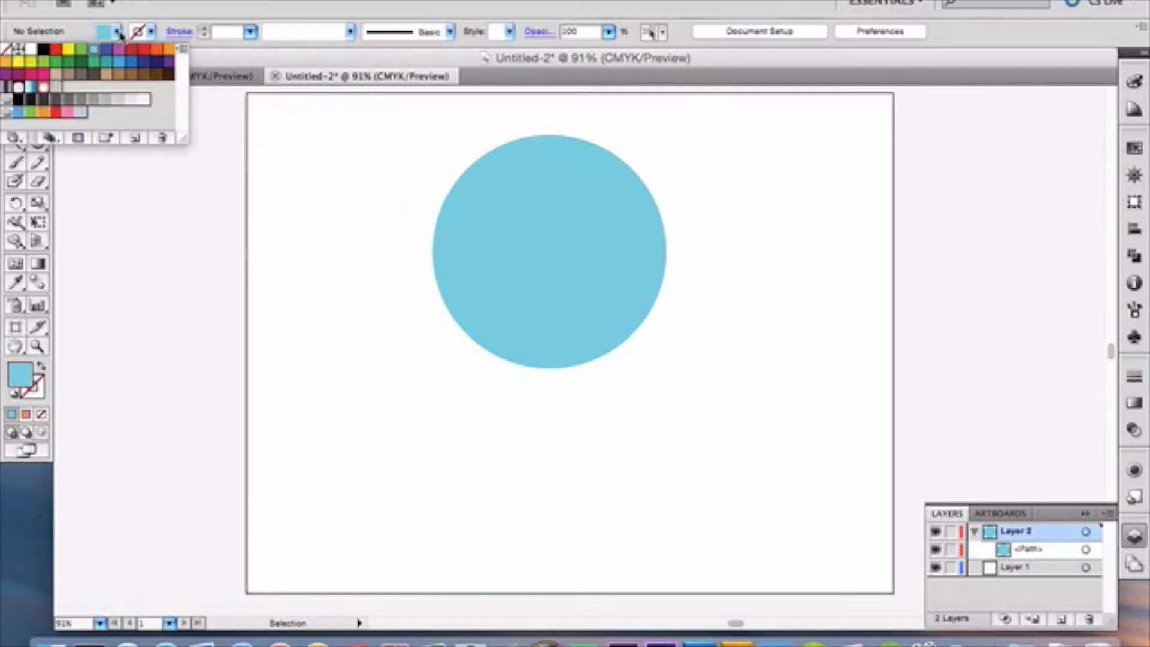
{"action": "left_click", "coordinate": [119, 35]}
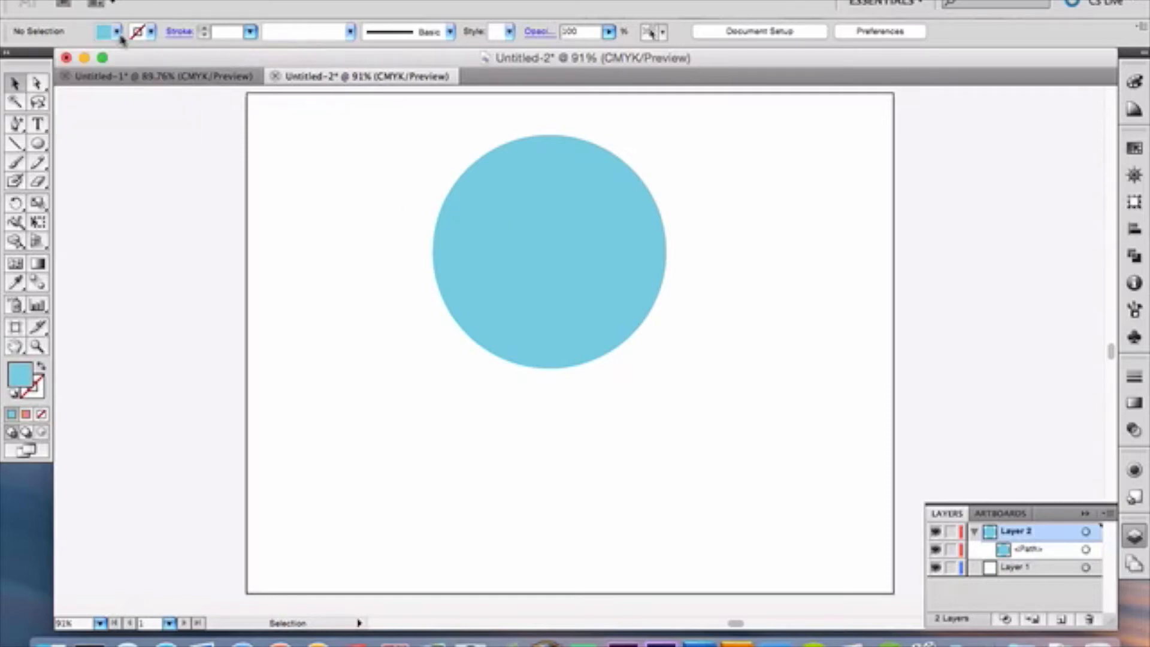
{"action": "left_click", "coordinate": [1135, 82]}
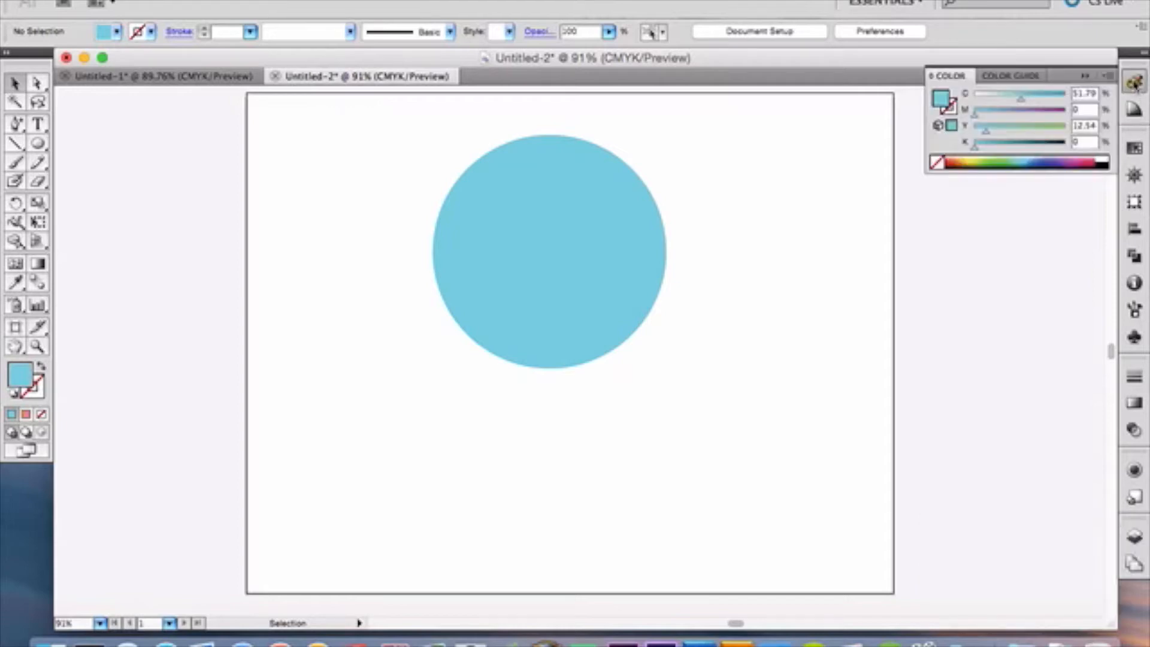
{"action": "left_click", "coordinate": [1135, 83]}
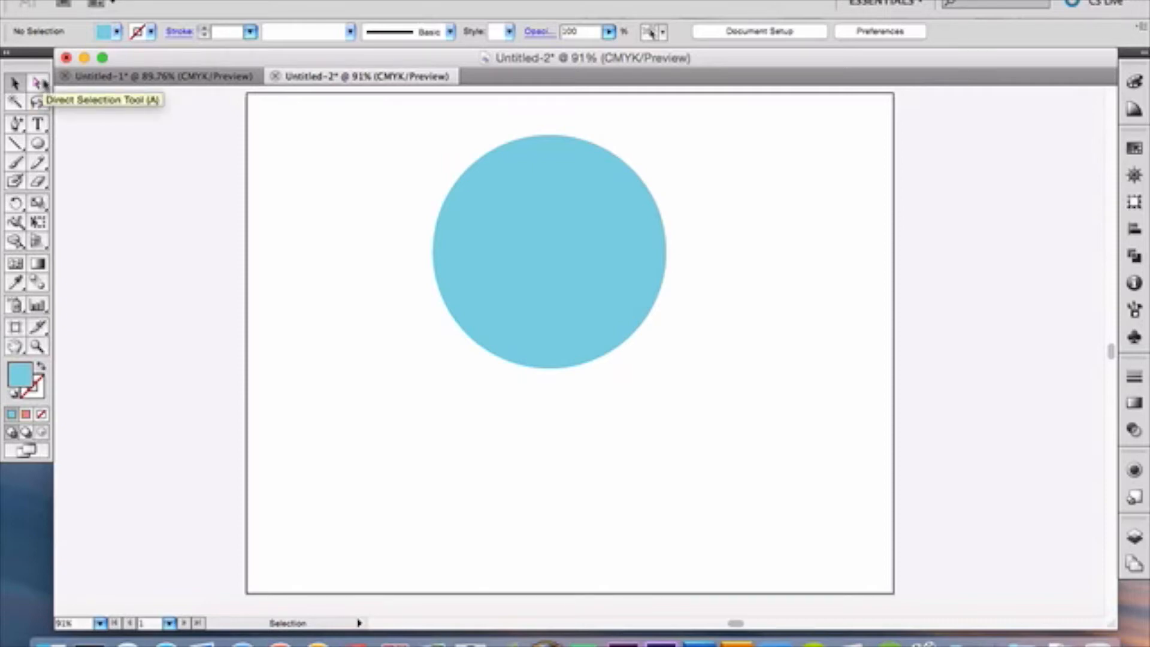
Pull the circle's bottom anchor point slightly down and outward to reshape the circle into an egg form.
{"action": "left_click", "coordinate": [38, 83]}
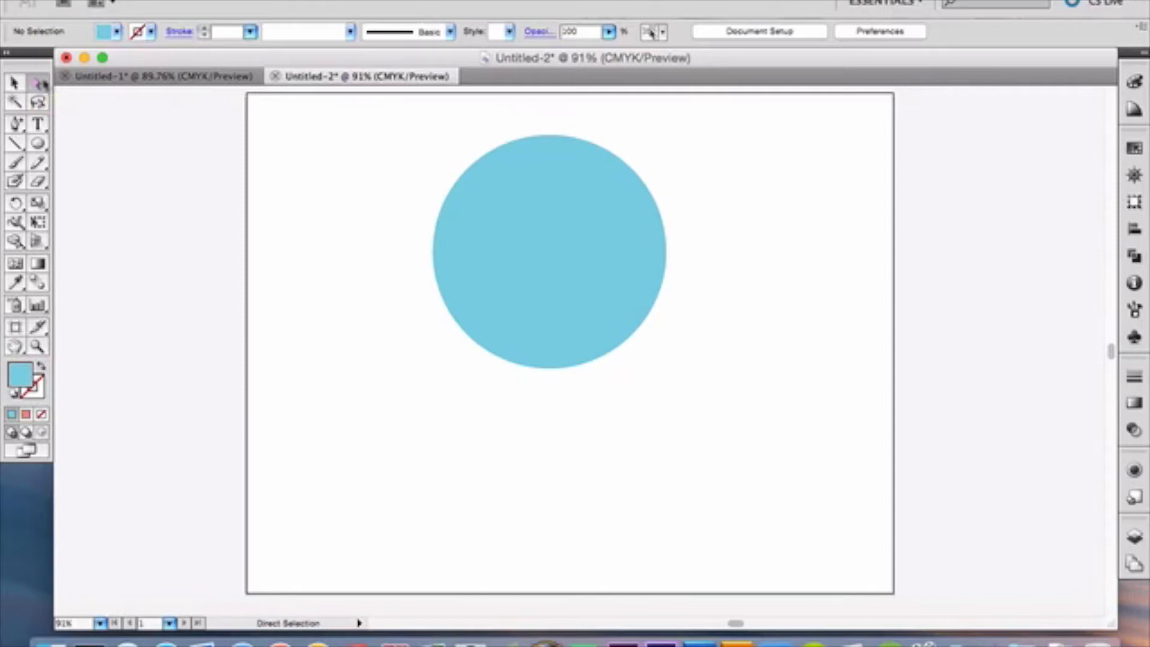
{"action": "left_click", "coordinate": [560, 314]}
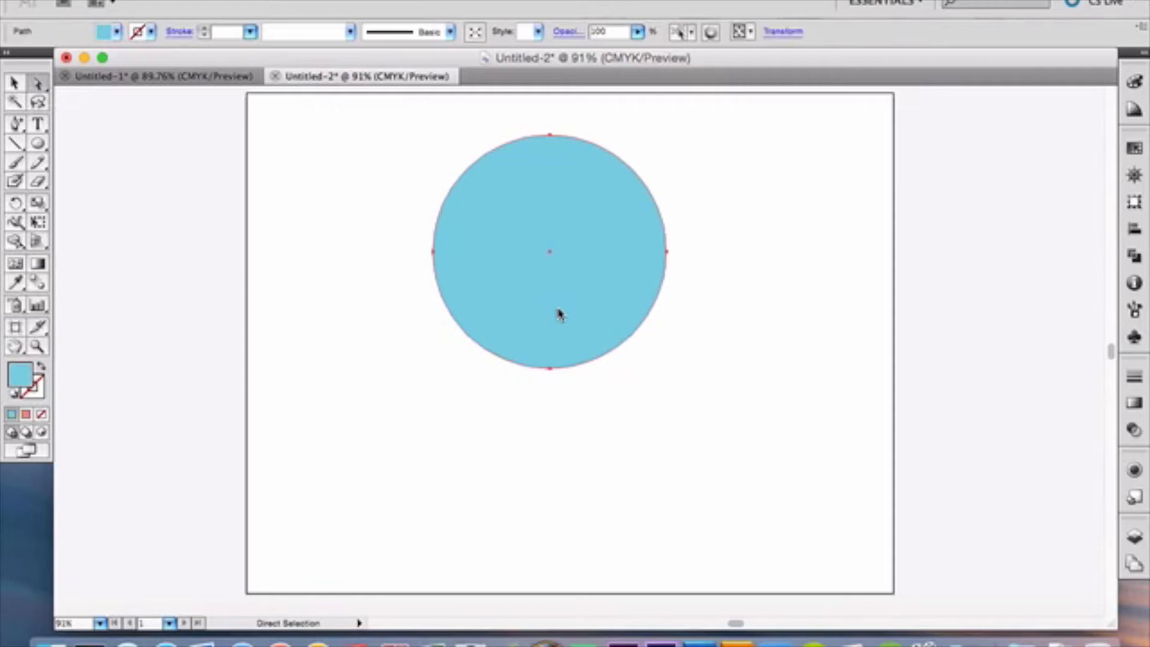
{"action": "left_click", "coordinate": [551, 370]}
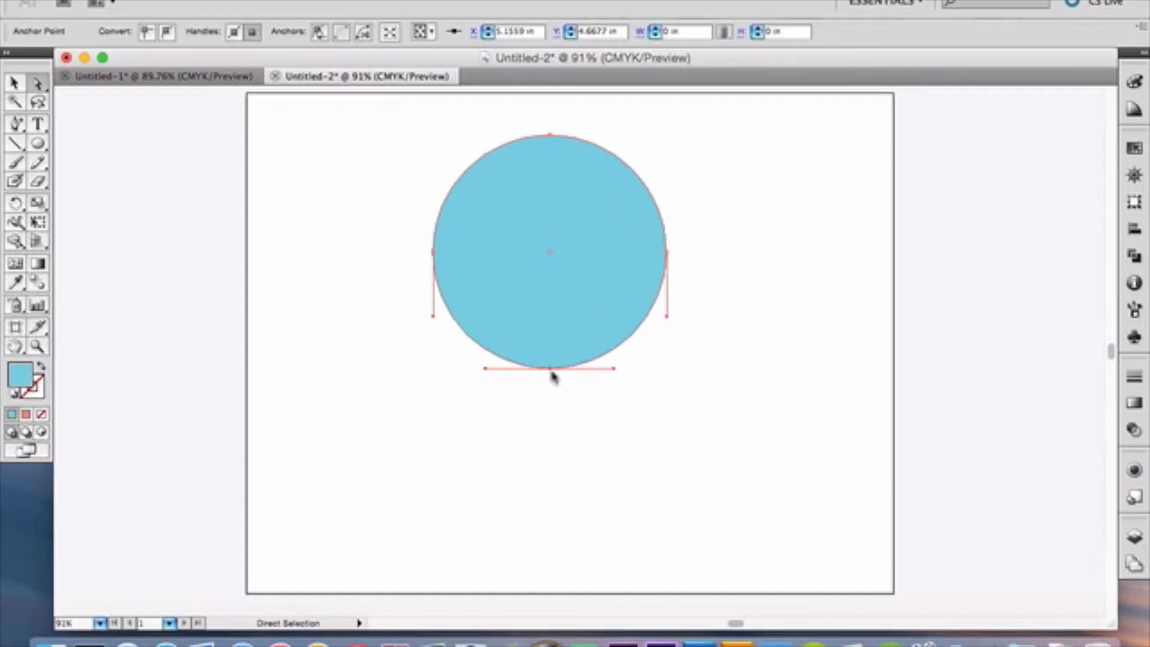
{"action": "left_click_drag", "start_coordinate": [551, 371], "coordinate": [558, 396]}
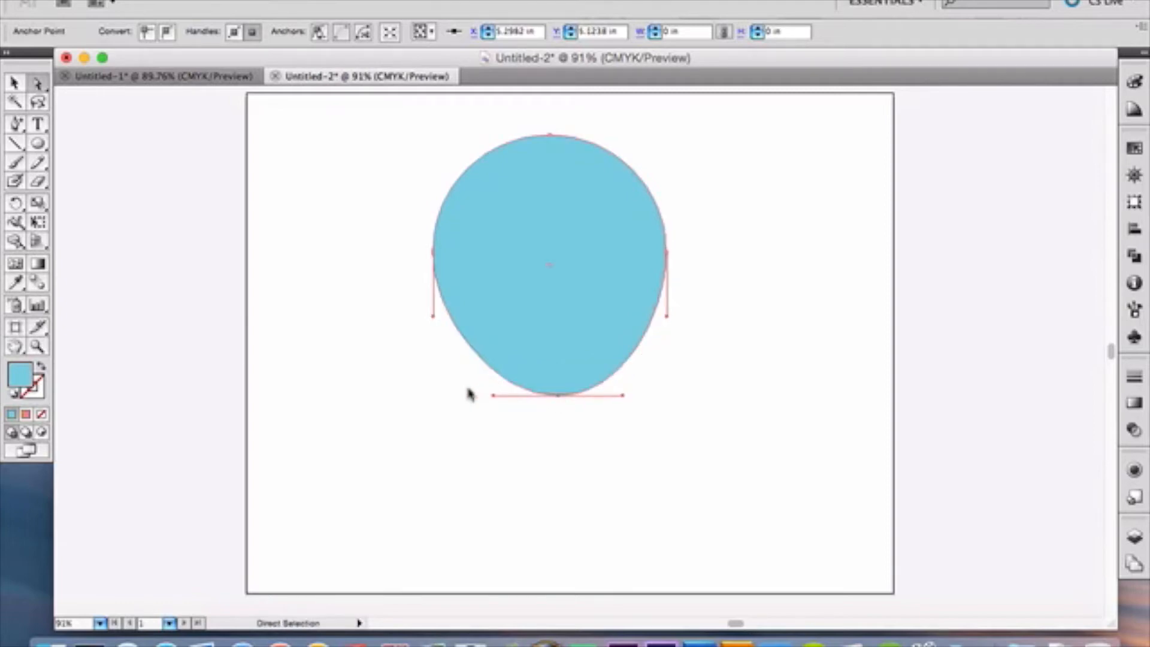
{"action": "left_click", "coordinate": [427, 392]}
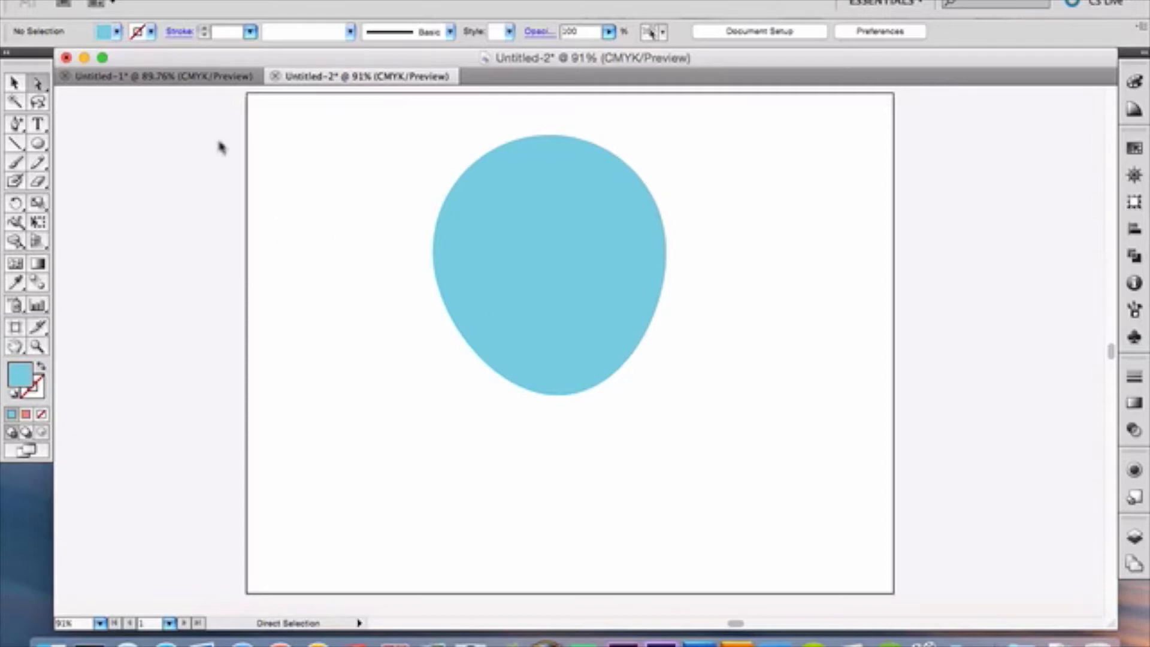
Duplicate the egg shape twice, offsetting one copy slightly below the original and the front copy slightly above it.
{"action": "left_click", "coordinate": [15, 83]}
{"action": "key", "text": "v"}
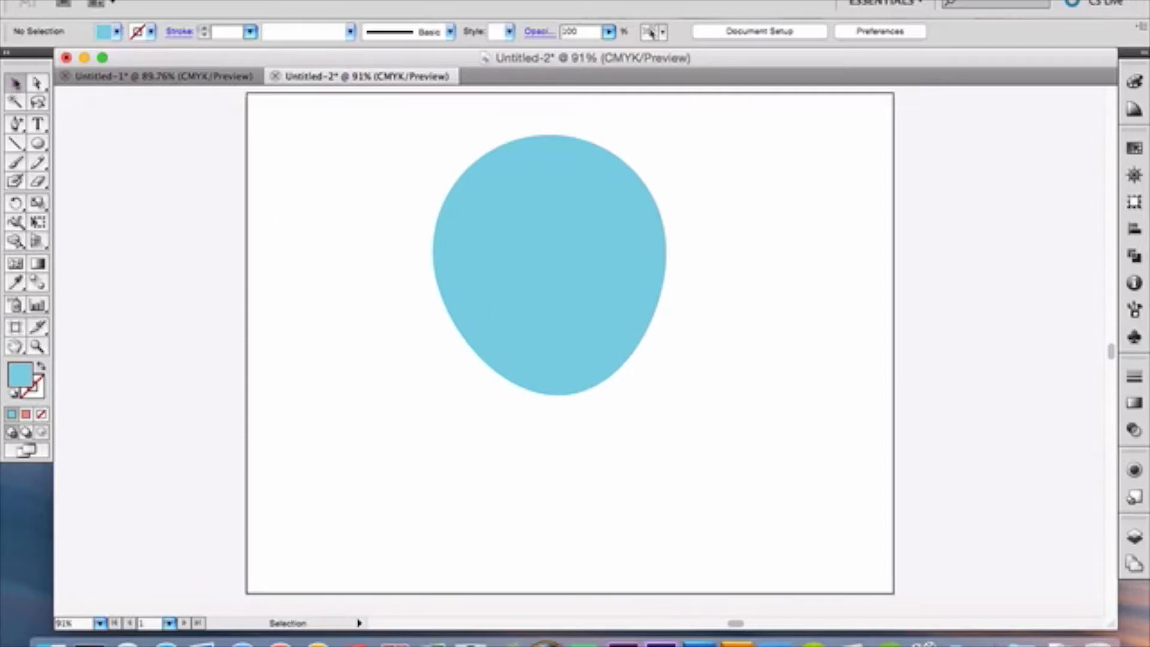
{"action": "left_click", "coordinate": [503, 279]}
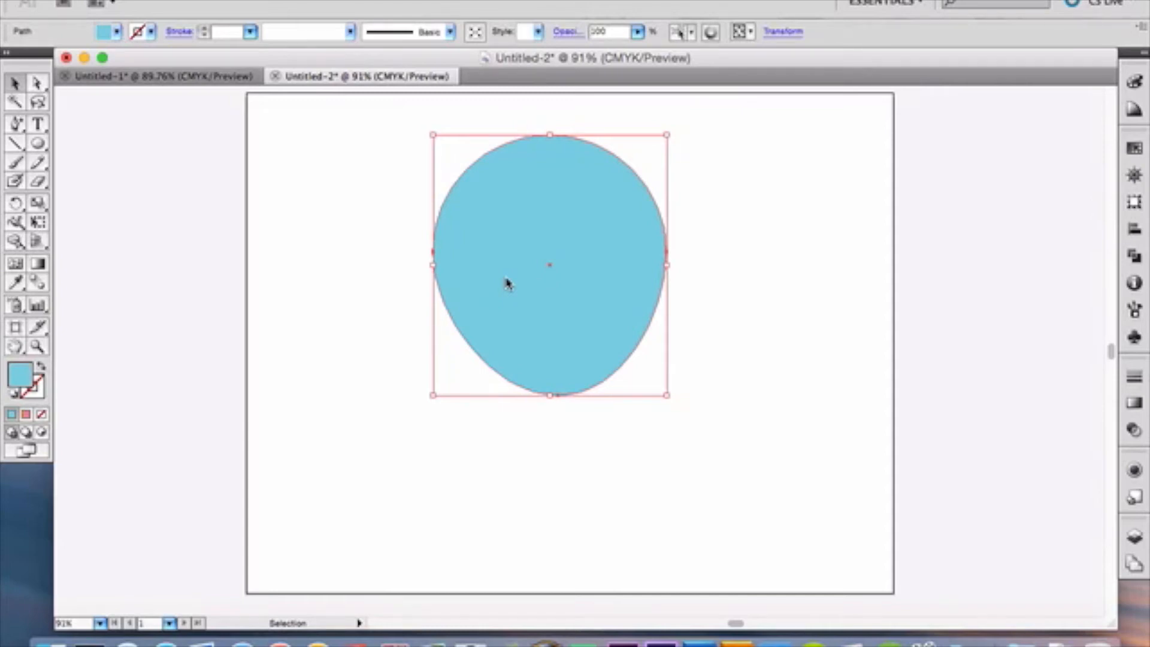
{"action": "left_click_drag", "start_coordinate": [507, 283], "coordinate": [508, 300]}
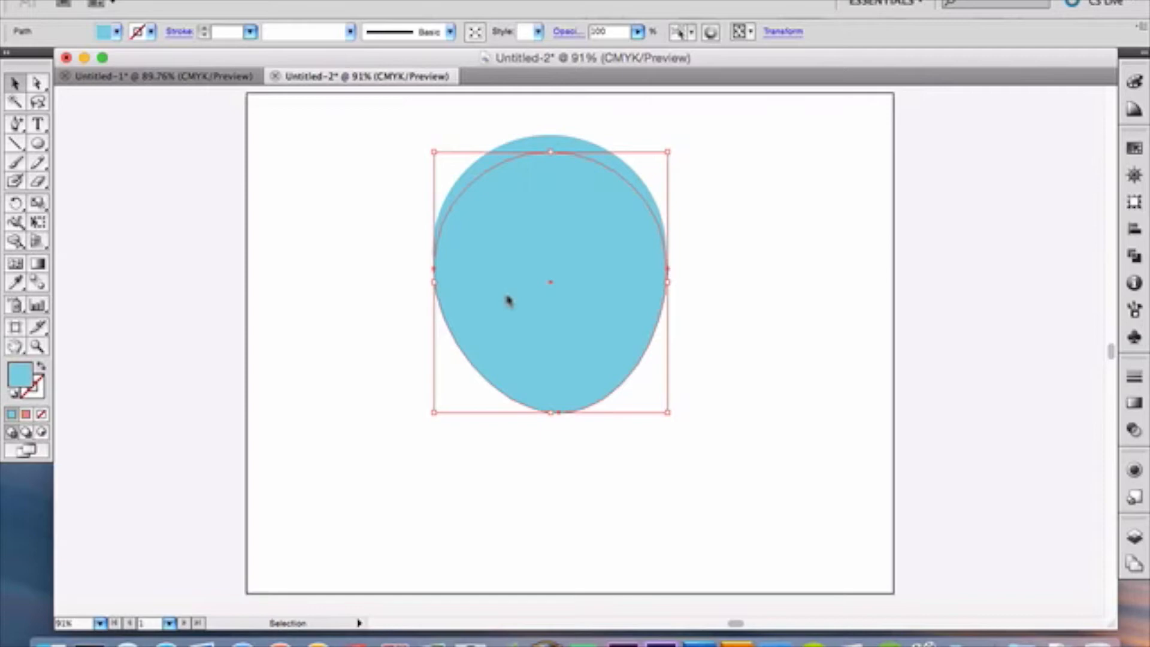
{"action": "left_click_drag", "start_coordinate": [509, 300], "coordinate": [508, 276]}
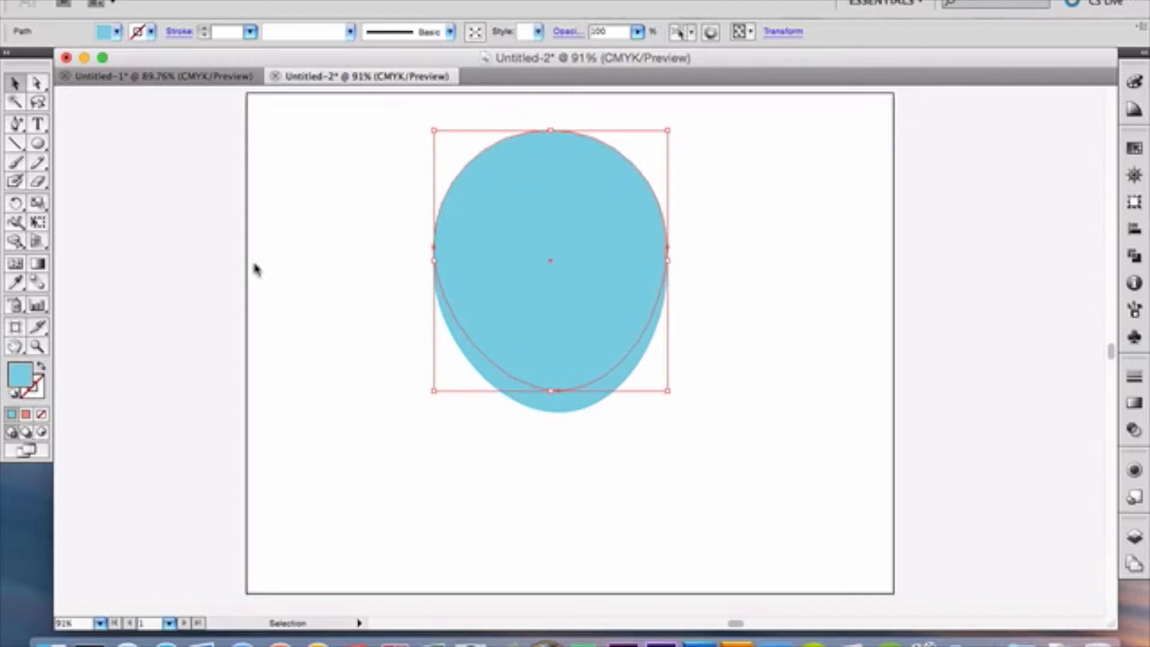
Lighten the front egg shape by setting its fill's cyan value to 41%.
{"action": "left_click", "coordinate": [316, 283]}
{"action": "left_click", "coordinate": [556, 308]}
{"action": "left_click", "coordinate": [118, 32]}
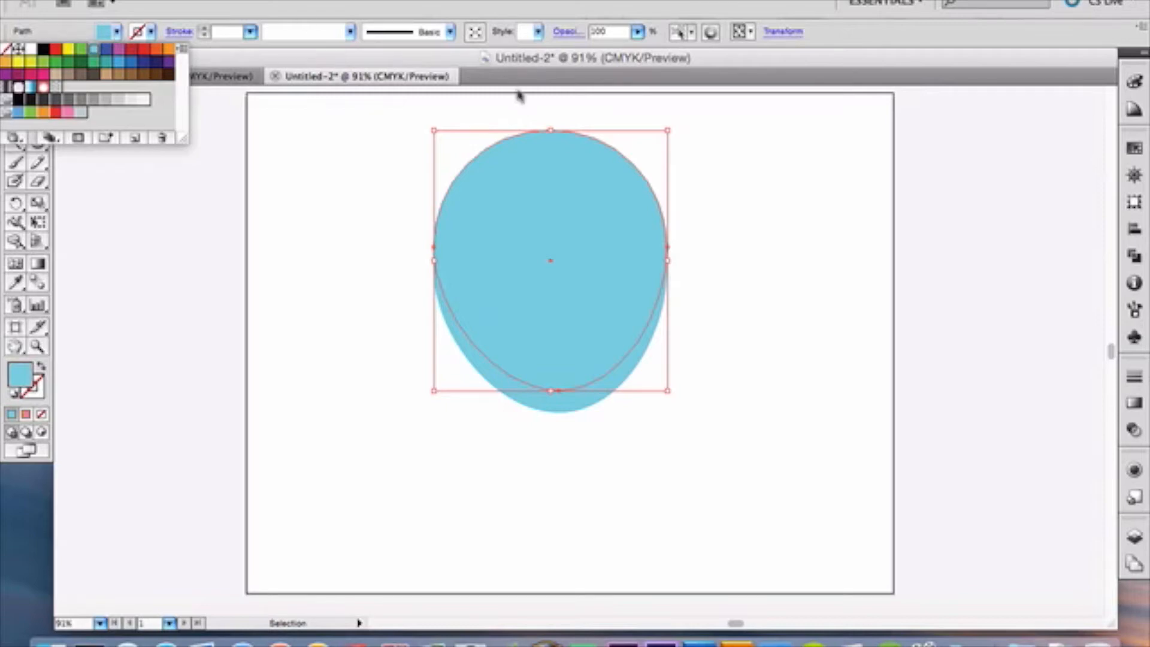
{"action": "left_click", "coordinate": [1131, 89]}
{"action": "left_click", "coordinate": [1133, 90]}
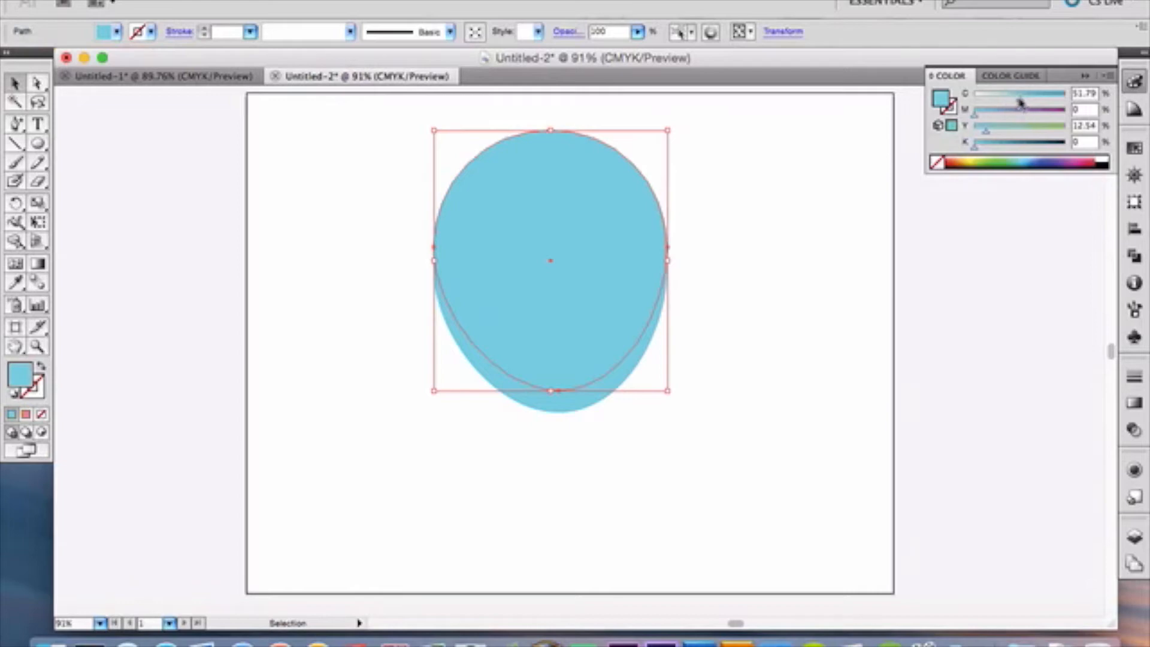
{"action": "mouse_move", "coordinate": [1021, 102]}
{"action": "left_mouse_down"}
{"action": "mouse_move", "coordinate": [993, 114]}
{"action": "mouse_move", "coordinate": [1013, 113]}
{"action": "left_mouse_up"}
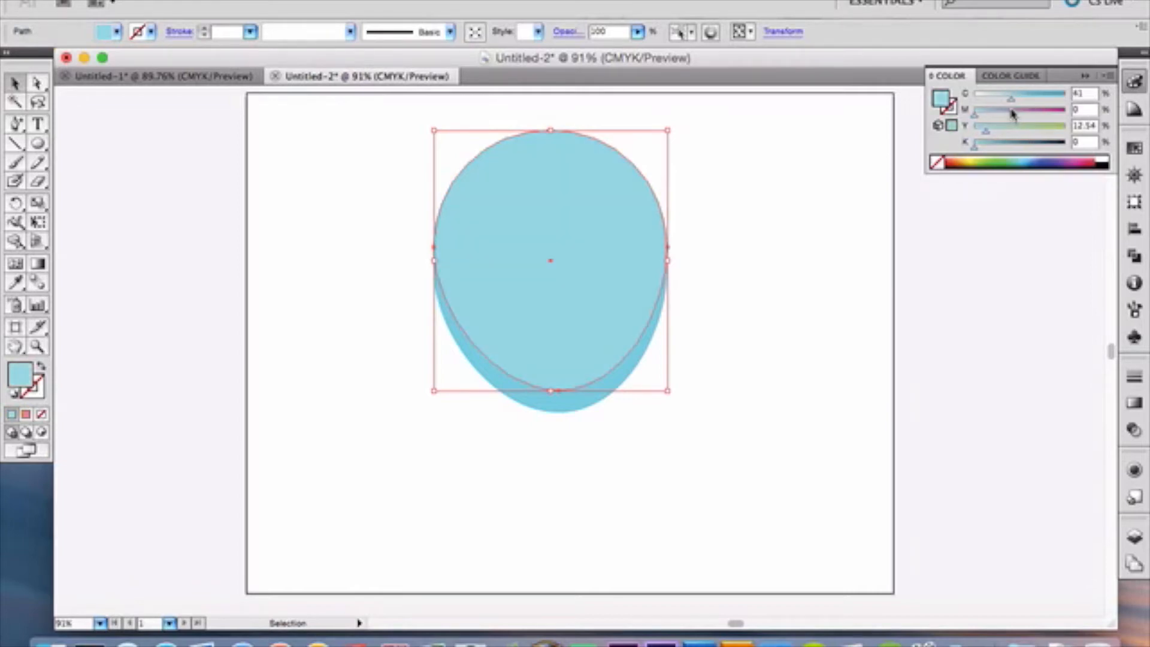
{"action": "left_click", "coordinate": [789, 329]}
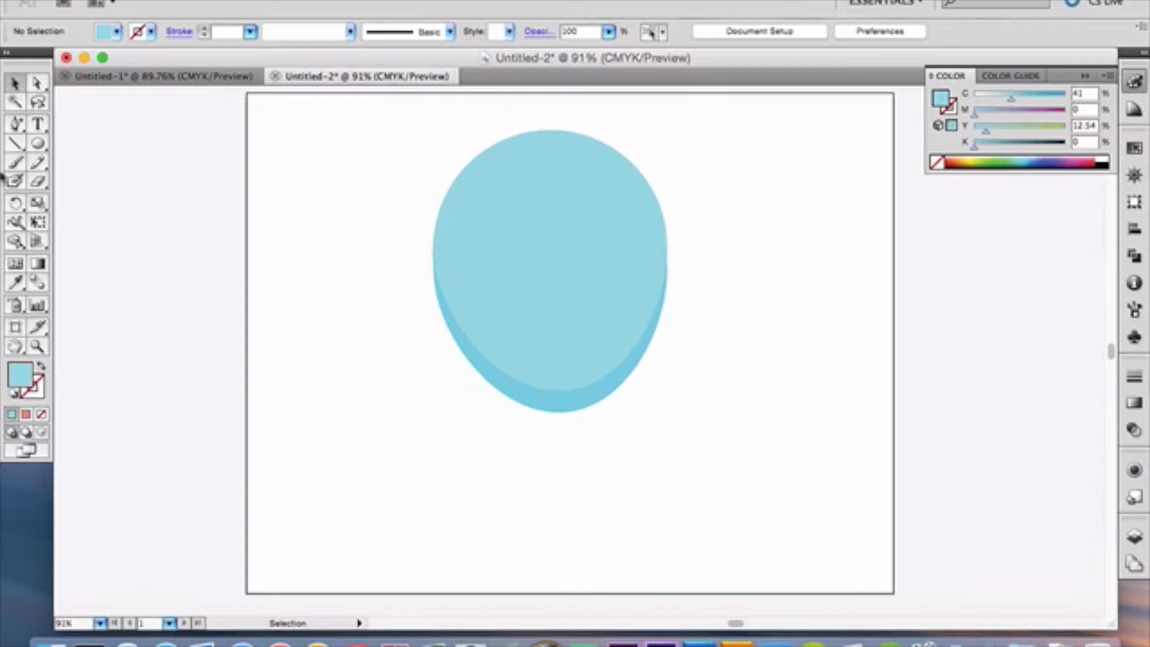
Set the fill for new ellipses to a paler blue with 22% cyan, without changing the egg shapes.
{"action": "left_click", "coordinate": [38, 144]}
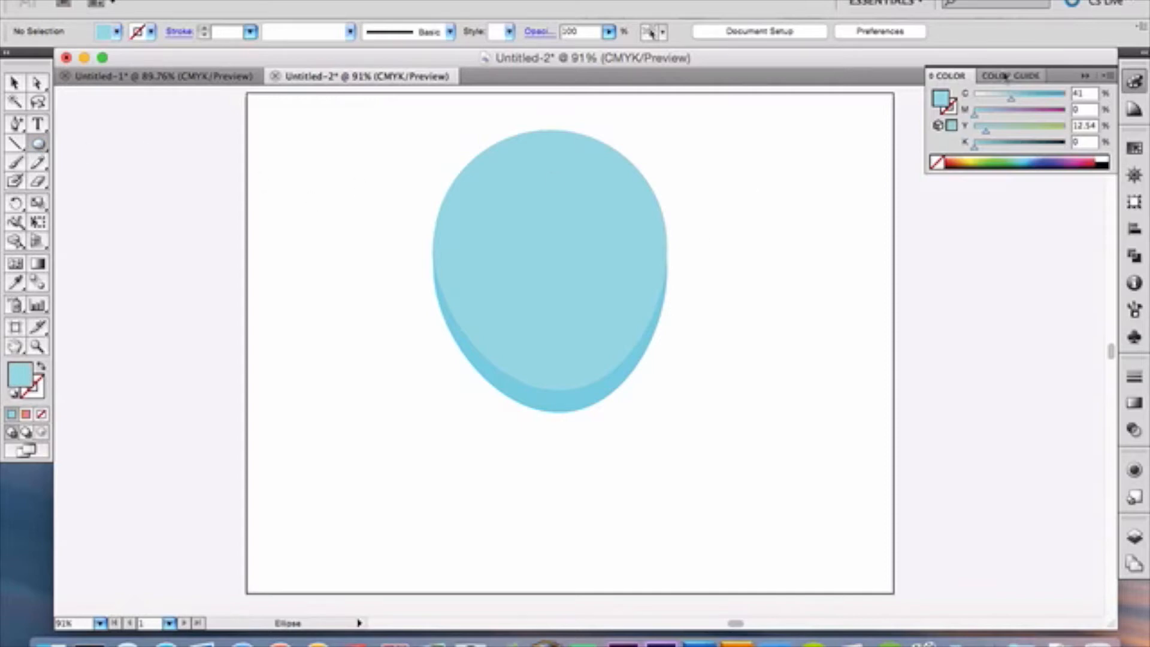
{"action": "left_click", "coordinate": [1134, 174]}
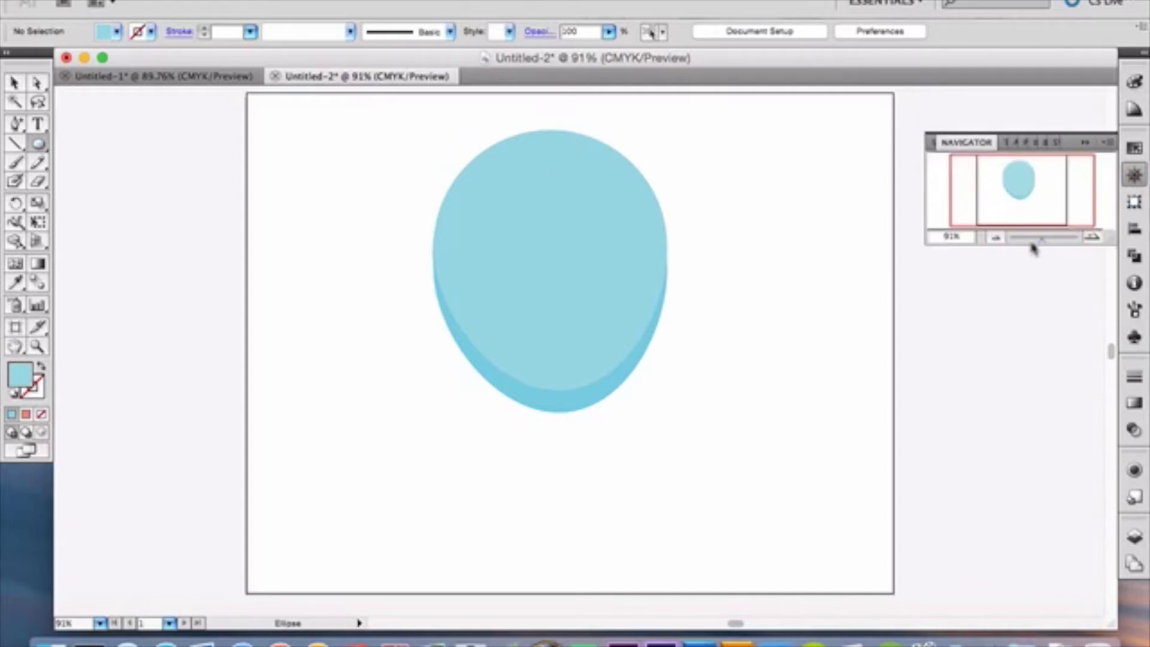
{"action": "left_click_drag", "start_coordinate": [1044, 245], "coordinate": [1049, 246]}
{"action": "scroll", "coordinate": [841, 309], "scroll_direction": "up", "scroll_amount": 5}
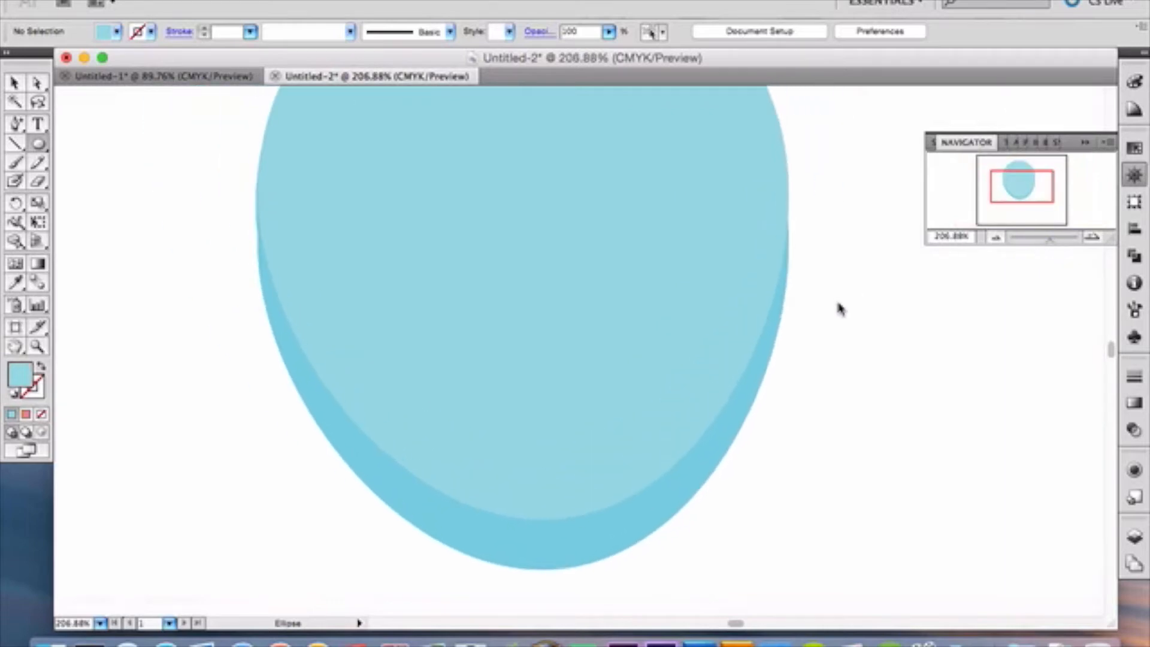
{"action": "scroll", "coordinate": [840, 309], "scroll_direction": "up", "scroll_amount": 8}
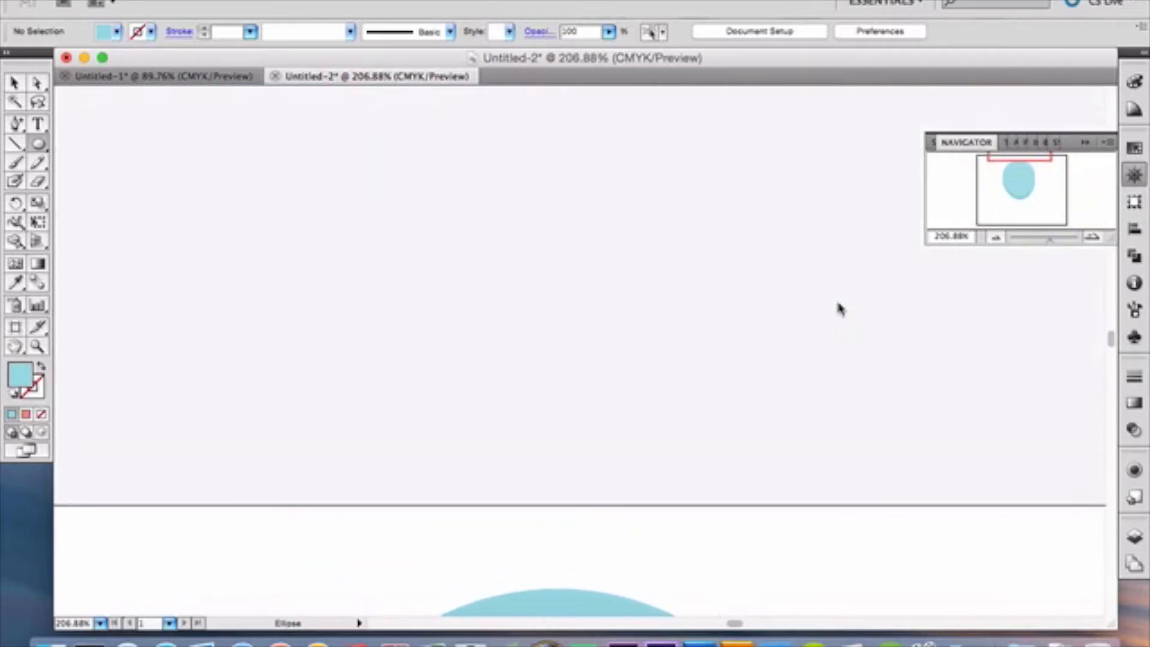
{"action": "scroll", "coordinate": [840, 309], "scroll_direction": "down", "scroll_amount": 8}
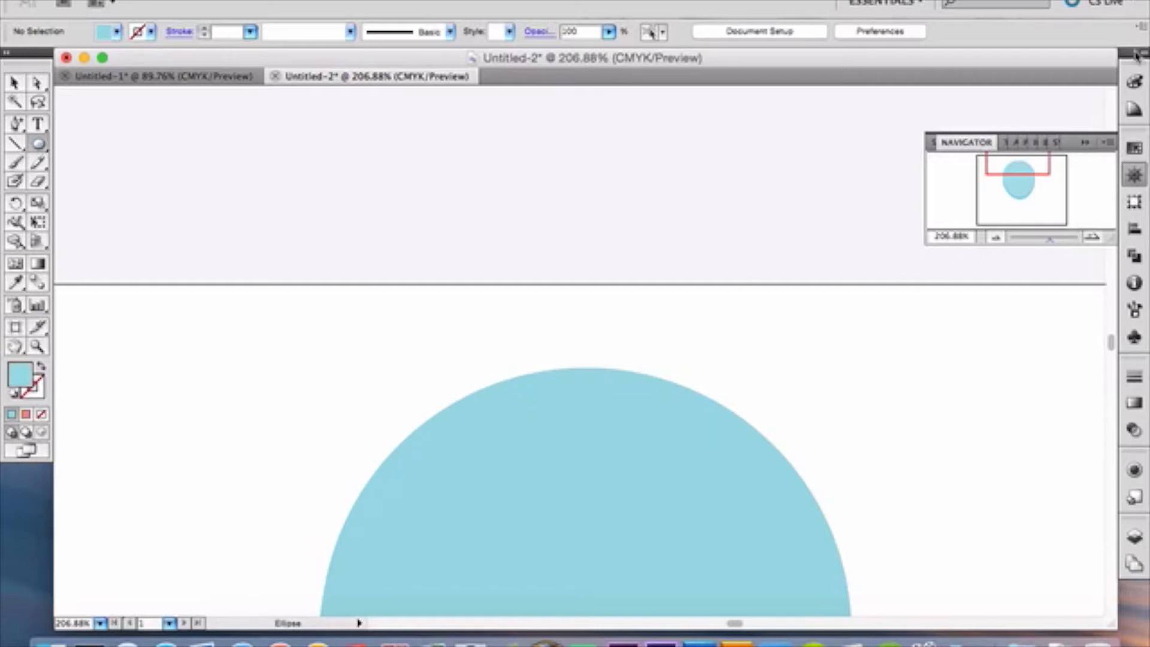
{"action": "left_click", "coordinate": [1135, 82]}
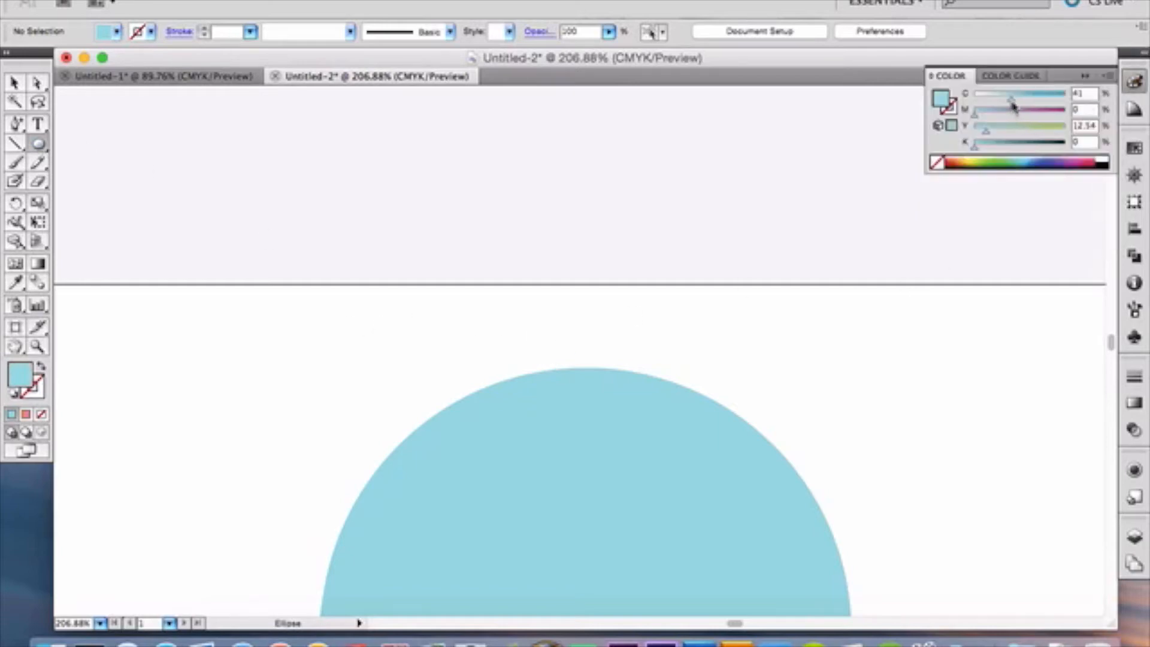
{"action": "left_click_drag", "start_coordinate": [1012, 105], "coordinate": [994, 105]}
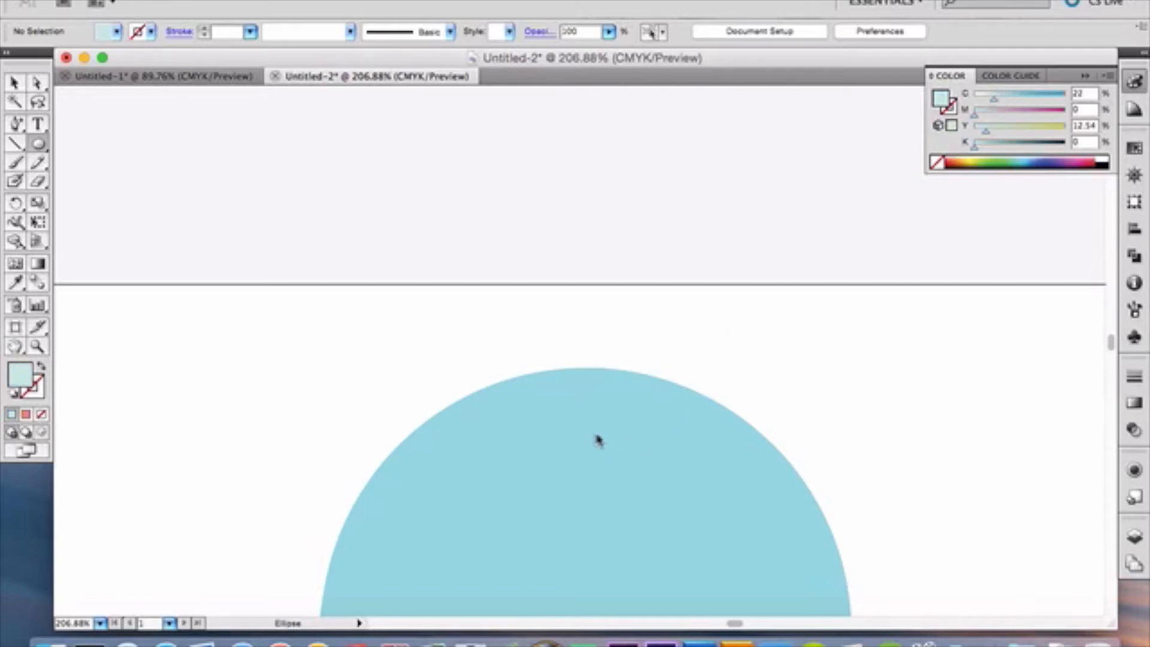
Draw a cluster of five small pale ellipses as highlights near the top of the egg shape.
{"action": "left_click_drag", "start_coordinate": [603, 388], "coordinate": [657, 412]}
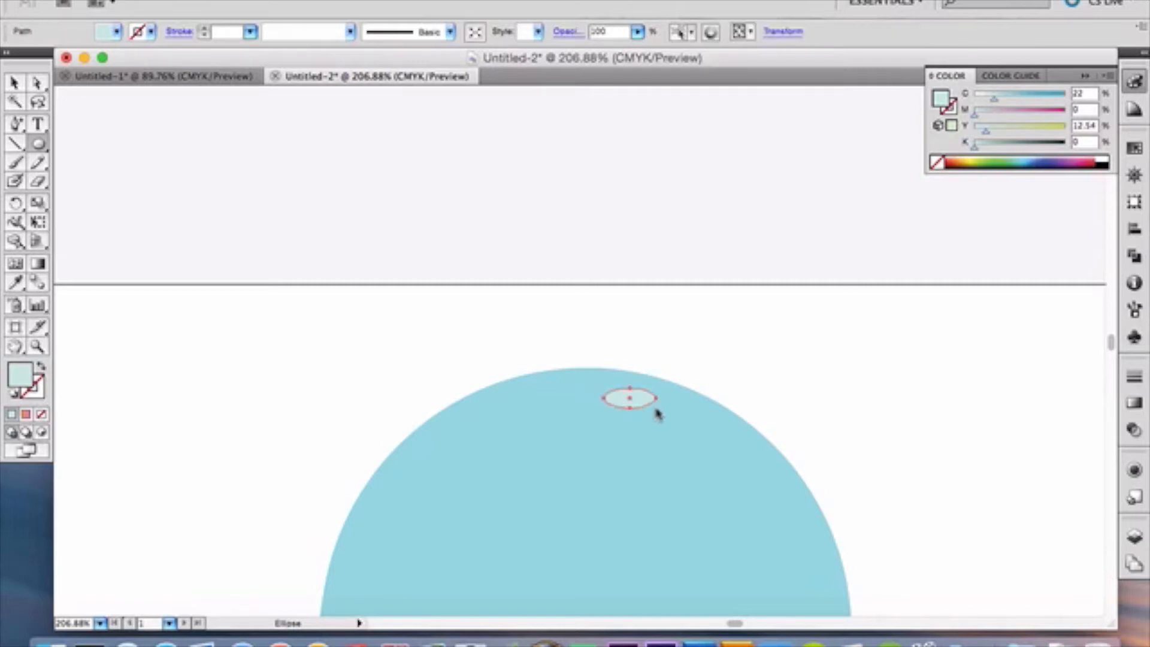
{"action": "mouse_move", "coordinate": [575, 393]}
{"action": "left_mouse_down"}
{"action": "mouse_move", "coordinate": [605, 409]}
{"action": "mouse_move", "coordinate": [603, 429]}
{"action": "mouse_move", "coordinate": [624, 438]}
{"action": "mouse_move", "coordinate": [619, 419]}
{"action": "mouse_move", "coordinate": [628, 426]}
{"action": "left_mouse_up"}
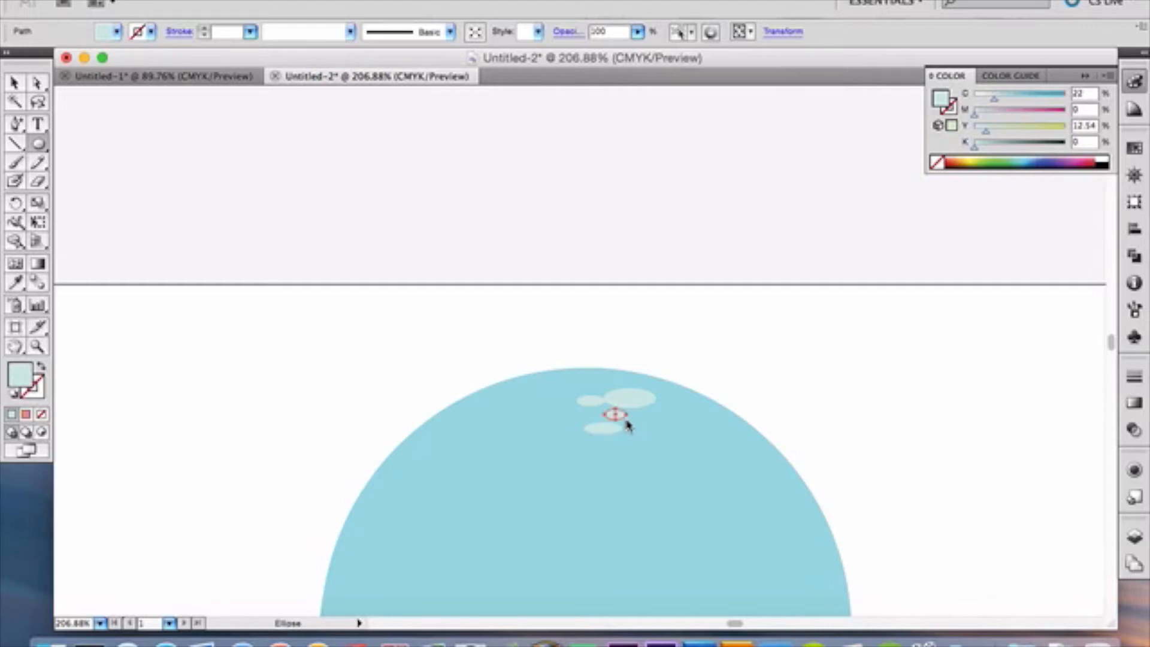
{"action": "left_click_drag", "start_coordinate": [643, 412], "coordinate": [670, 424]}
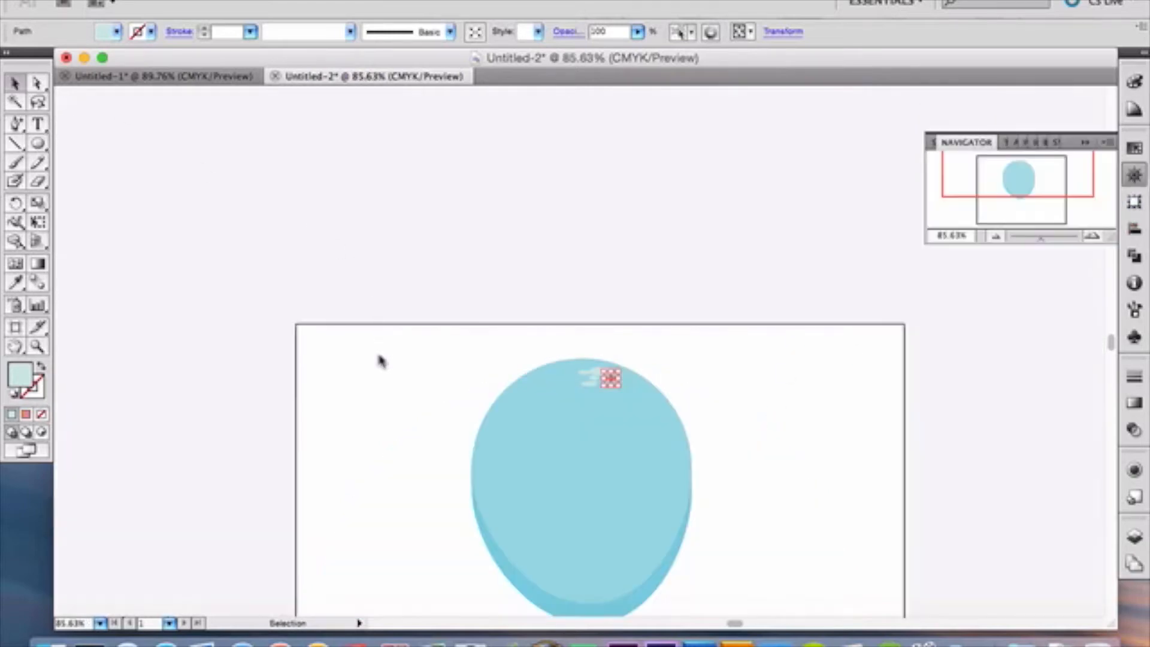
{"action": "left_click", "coordinate": [383, 369]}
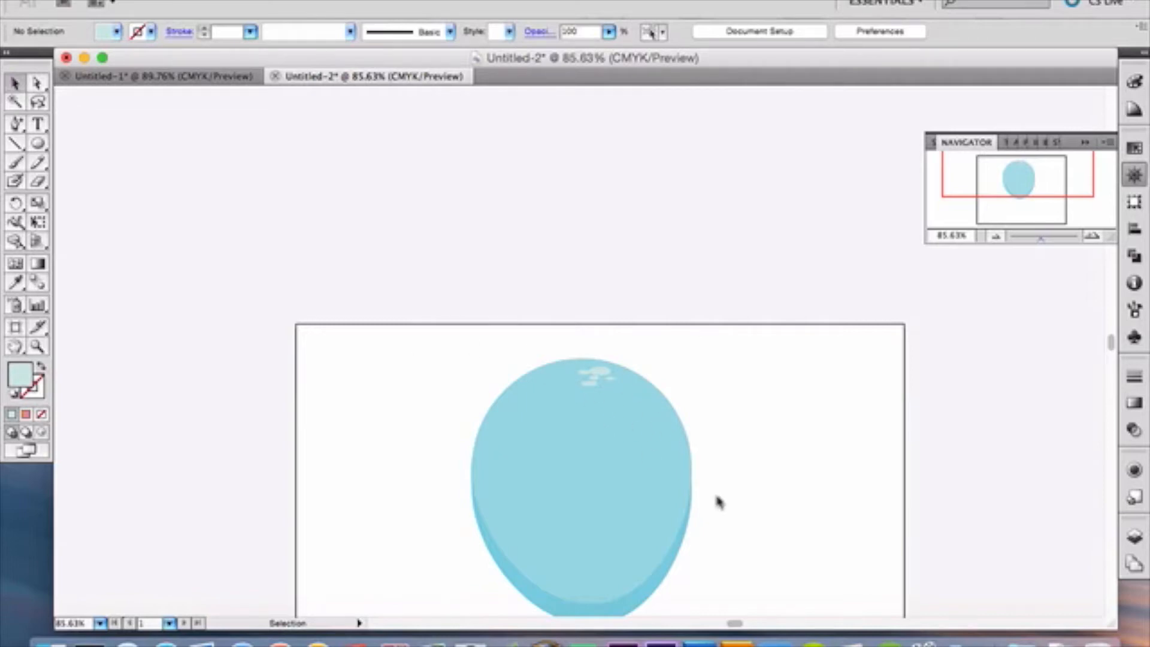
Draw a circle in the empty area to the lower left of the egg shape.
{"action": "left_click", "coordinate": [1044, 240]}
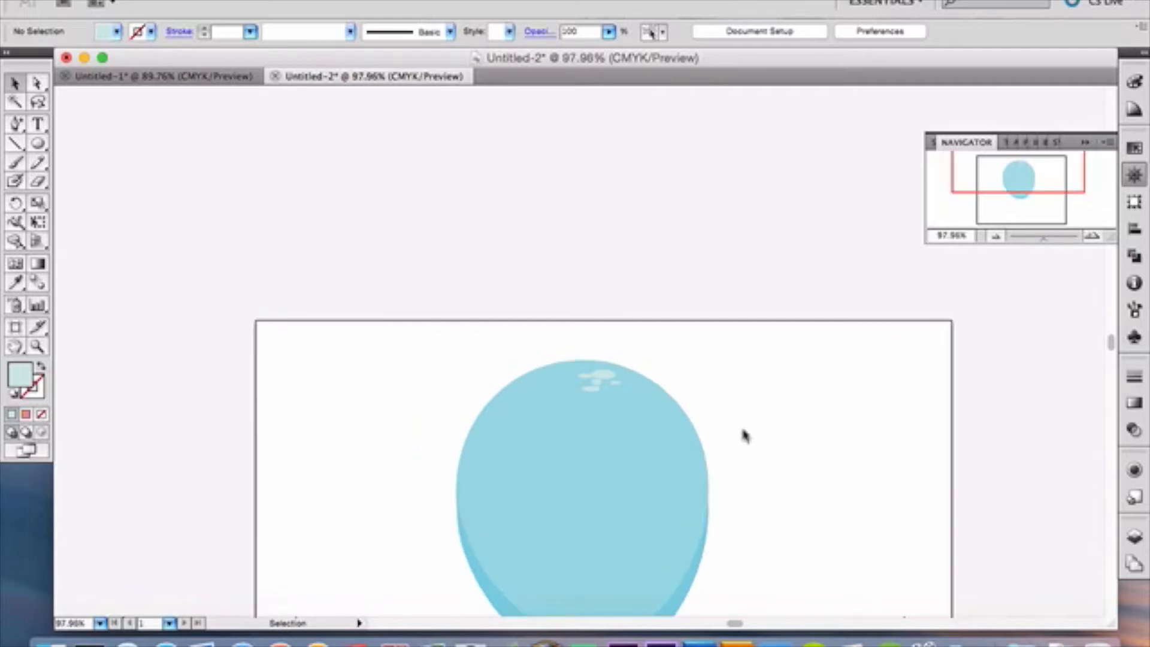
{"action": "scroll", "coordinate": [744, 432], "scroll_direction": "down", "scroll_amount": 5}
{"action": "scroll", "coordinate": [744, 432], "scroll_direction": "left", "scroll_amount": 2}
{"action": "scroll", "coordinate": [744, 432], "scroll_direction": "down", "scroll_amount": 1}
{"action": "scroll", "coordinate": [744, 432], "scroll_direction": "left", "scroll_amount": 1}
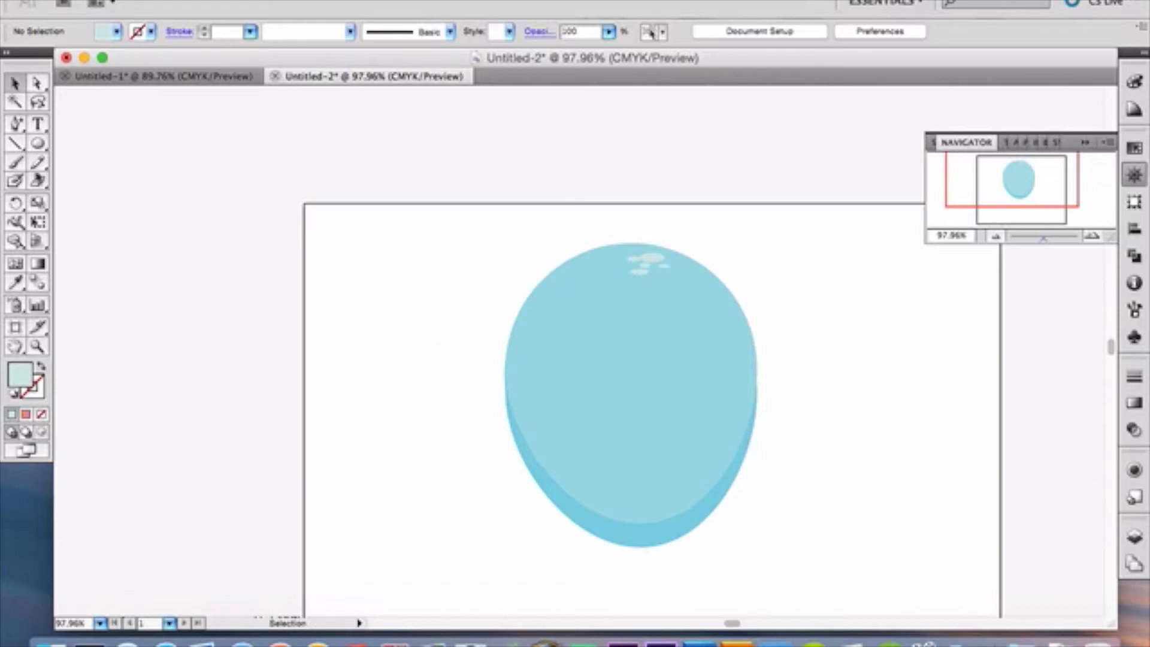
{"action": "left_click", "coordinate": [41, 146]}
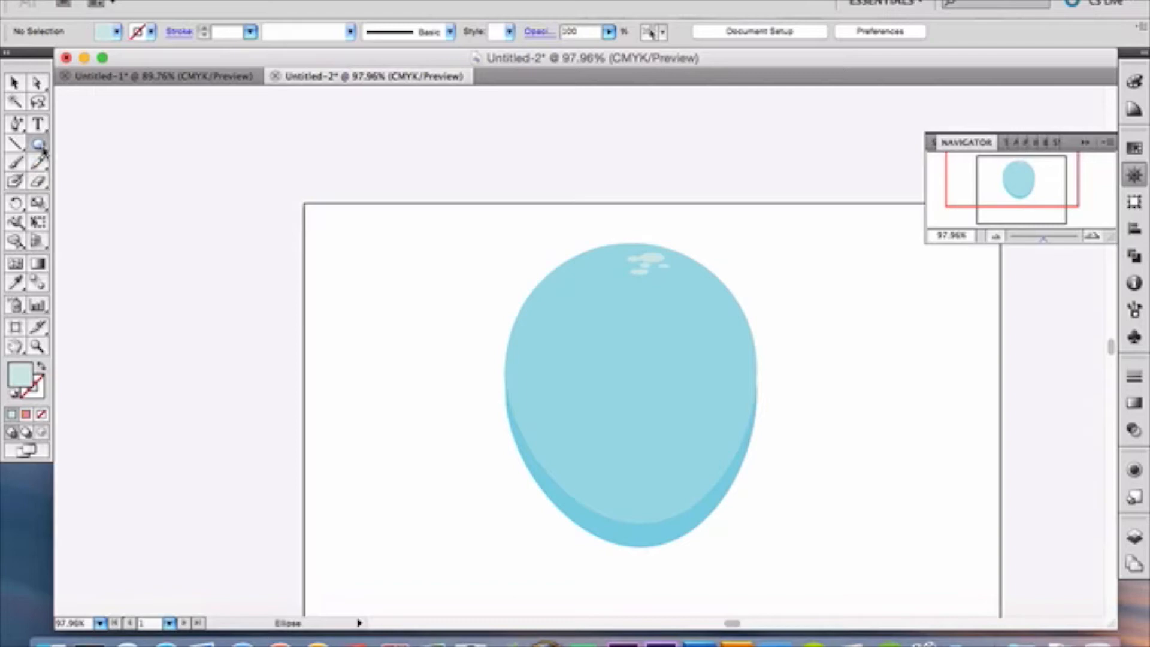
{"action": "scroll", "coordinate": [329, 347], "scroll_direction": "down", "scroll_amount": 3}
{"action": "scroll", "coordinate": [329, 348], "scroll_direction": "left", "scroll_amount": 1}
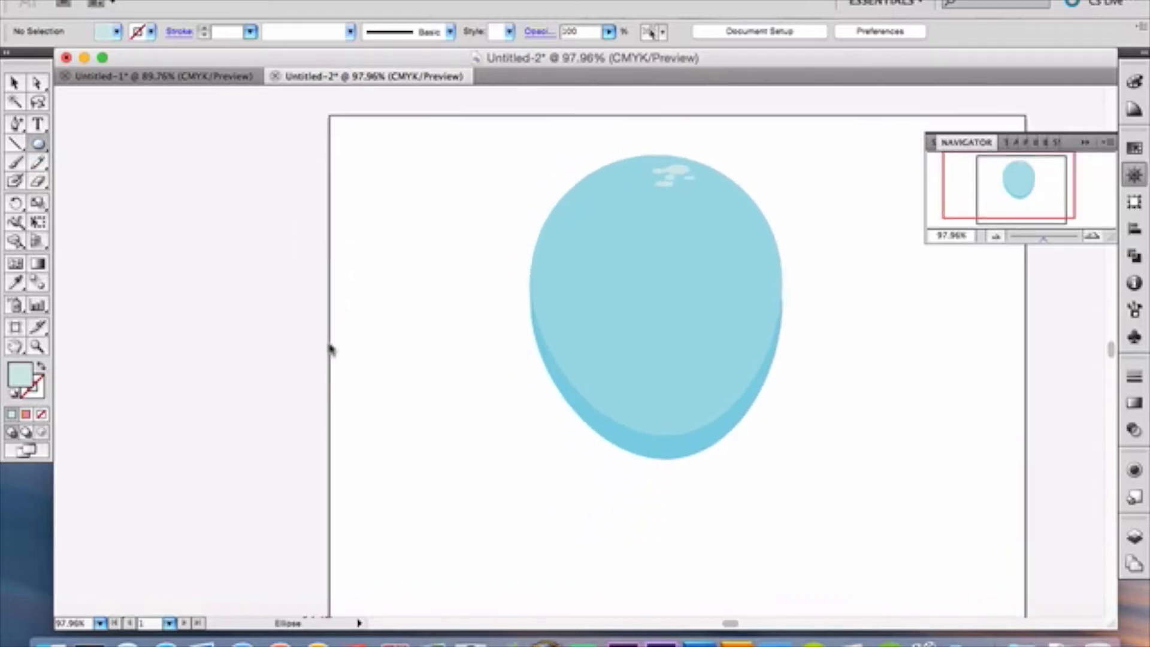
{"action": "scroll", "coordinate": [449, 260], "scroll_direction": "down", "scroll_amount": 1}
{"action": "scroll", "coordinate": [449, 260], "scroll_direction": "right", "scroll_amount": 1}
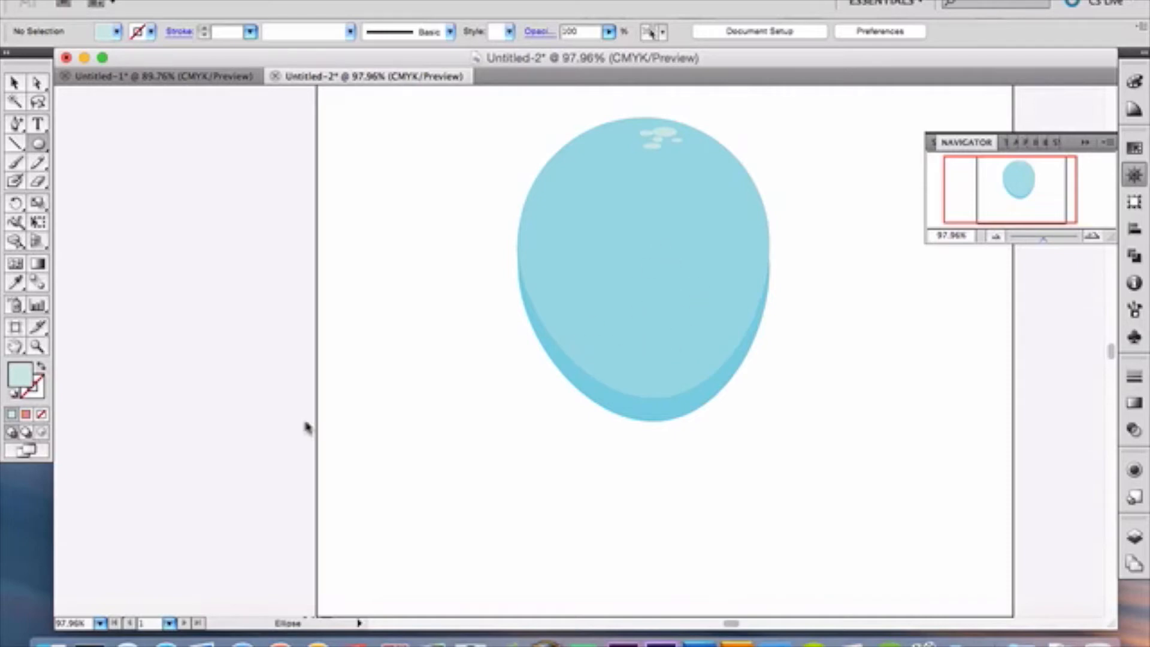
{"action": "left_click", "coordinate": [357, 349]}
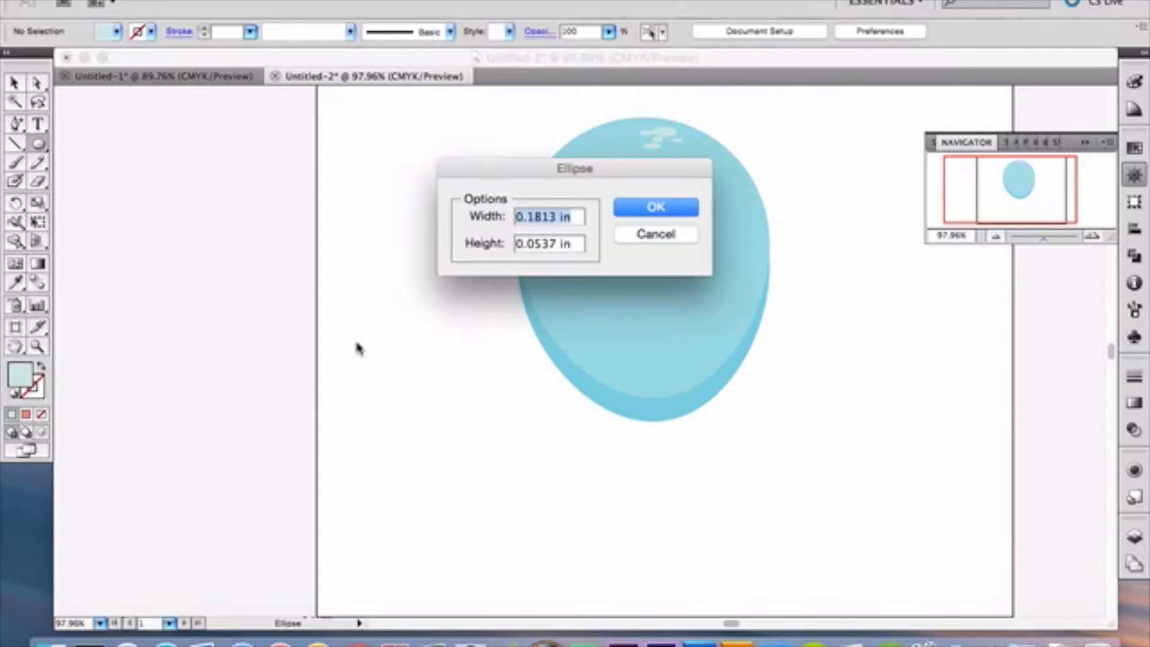
{"action": "left_click", "coordinate": [668, 236]}
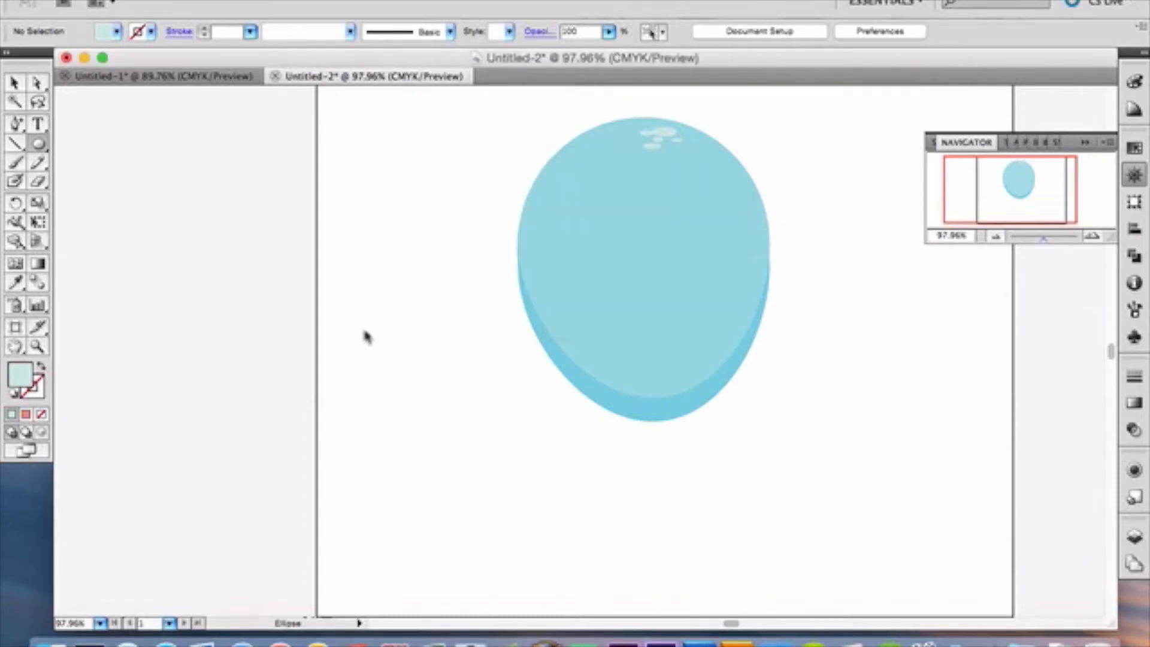
{"action": "left_click_drag", "start_coordinate": [364, 330], "coordinate": [485, 415]}
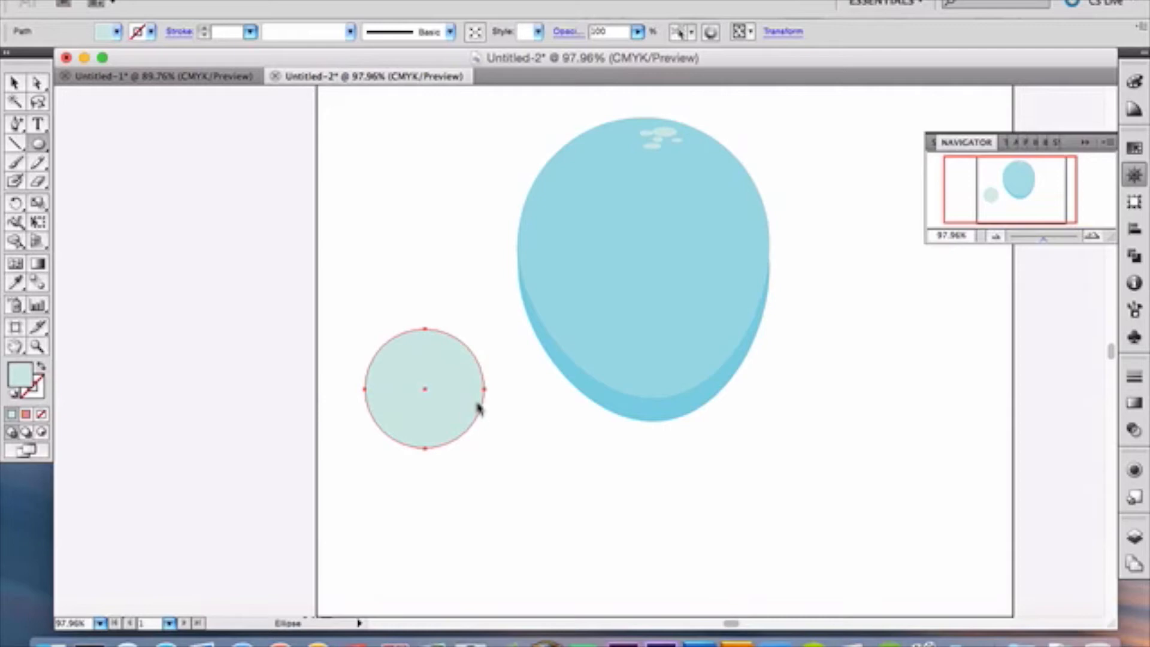
Make the new circle black by setting its fill's K value to 100%, and deselect it.
{"action": "left_click", "coordinate": [1134, 82]}
{"action": "left_click_drag", "start_coordinate": [978, 151], "coordinate": [1129, 154]}
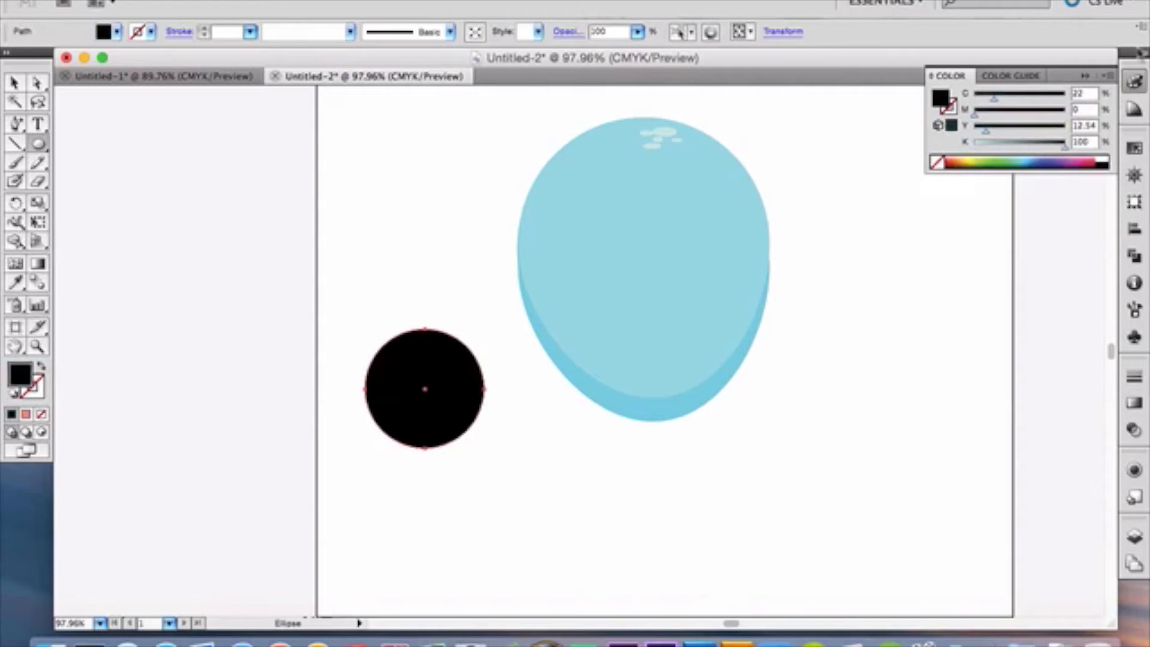
{"action": "left_click", "coordinate": [1084, 75]}
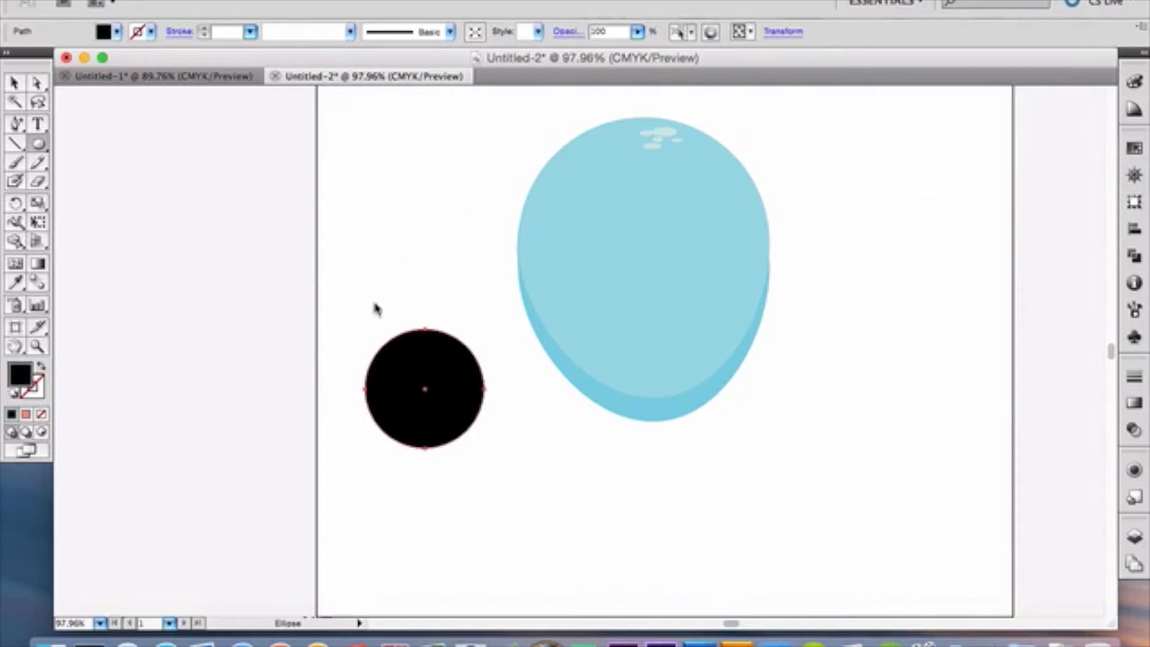
{"action": "left_click", "coordinate": [15, 84]}
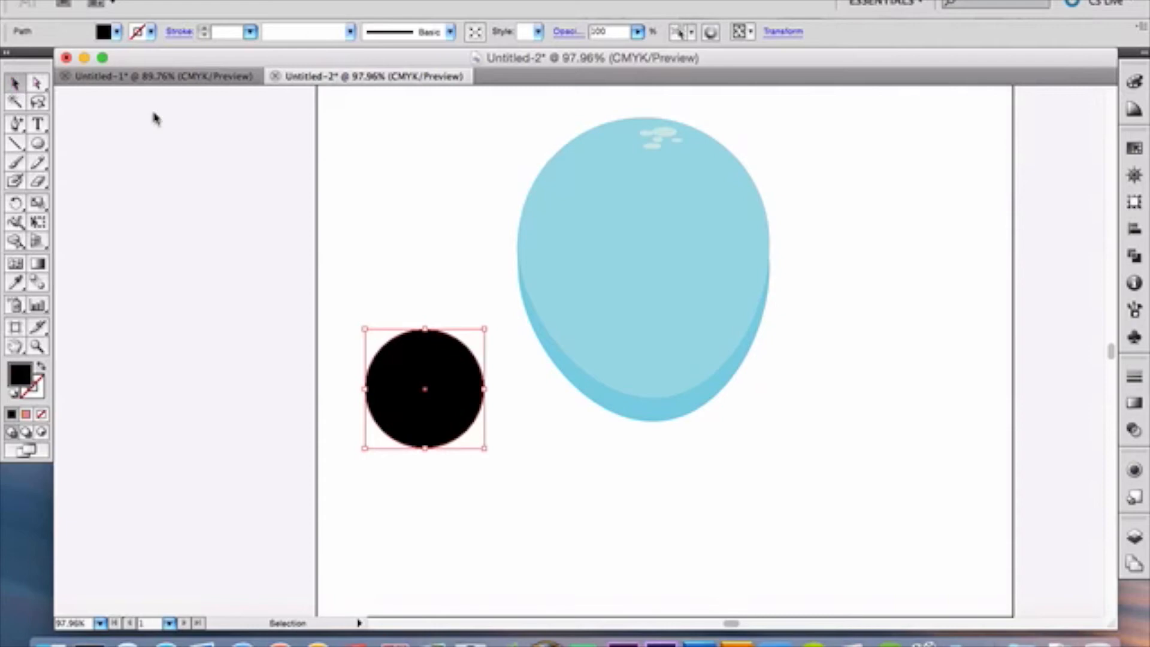
{"action": "left_click", "coordinate": [382, 238]}
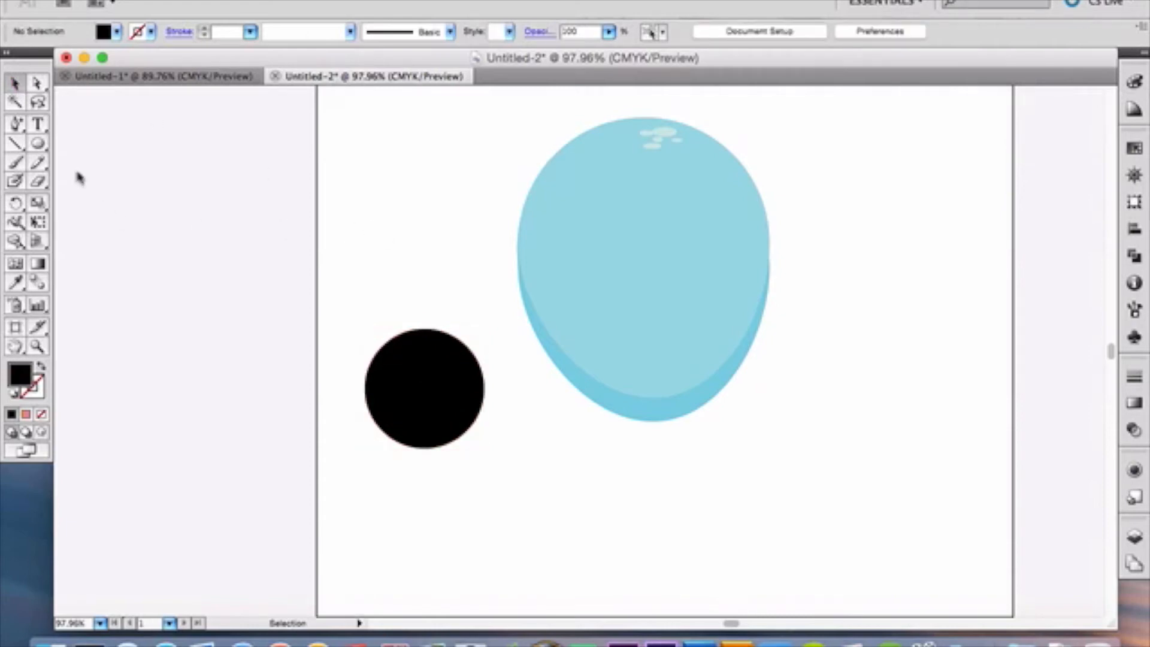
Draw a very small circle just above the black circle and fill it with white.
{"action": "key", "text": "l"}
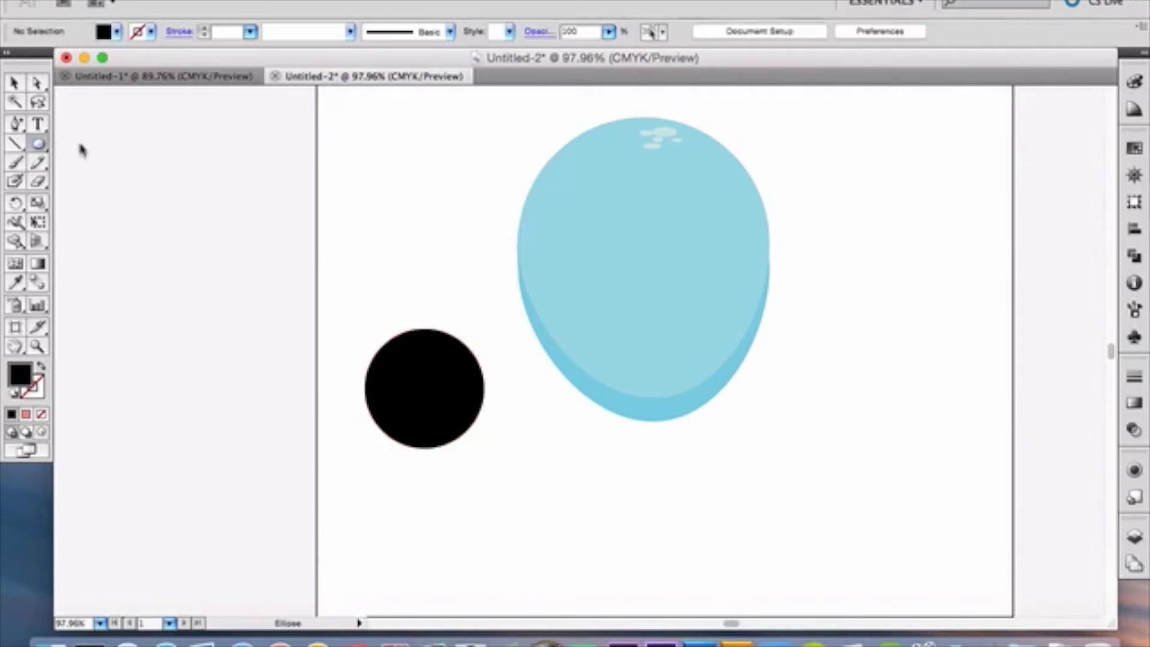
{"action": "left_click", "coordinate": [383, 296]}
{"action": "left_click_drag", "start_coordinate": [395, 302], "coordinate": [395, 302]}
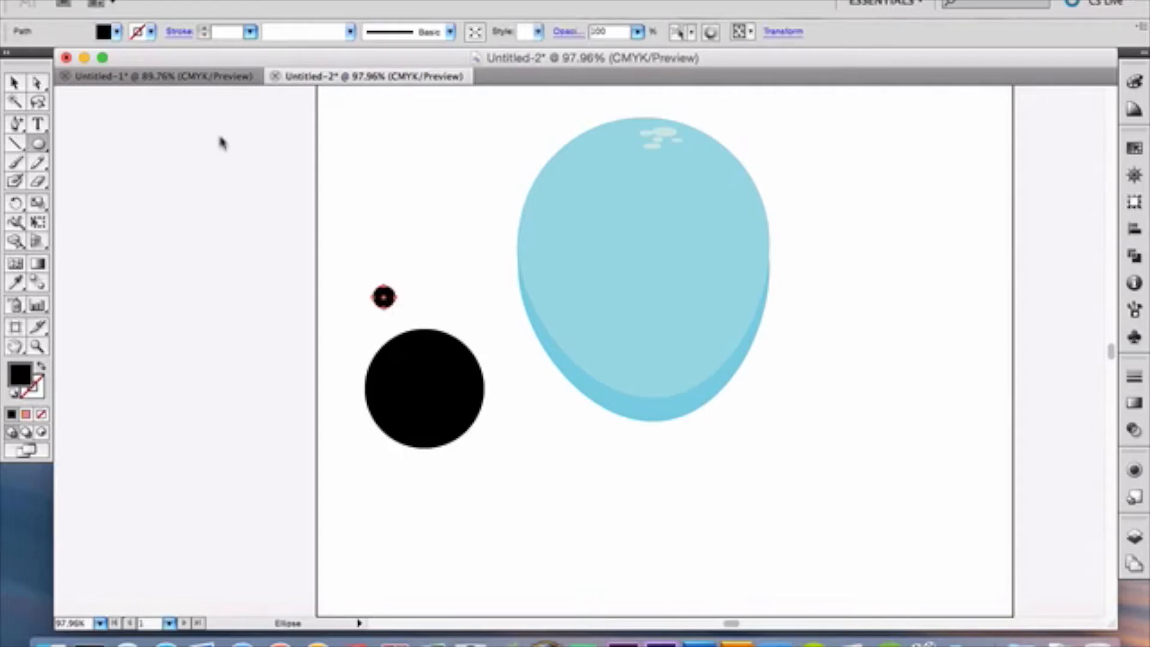
{"action": "left_click", "coordinate": [105, 32]}
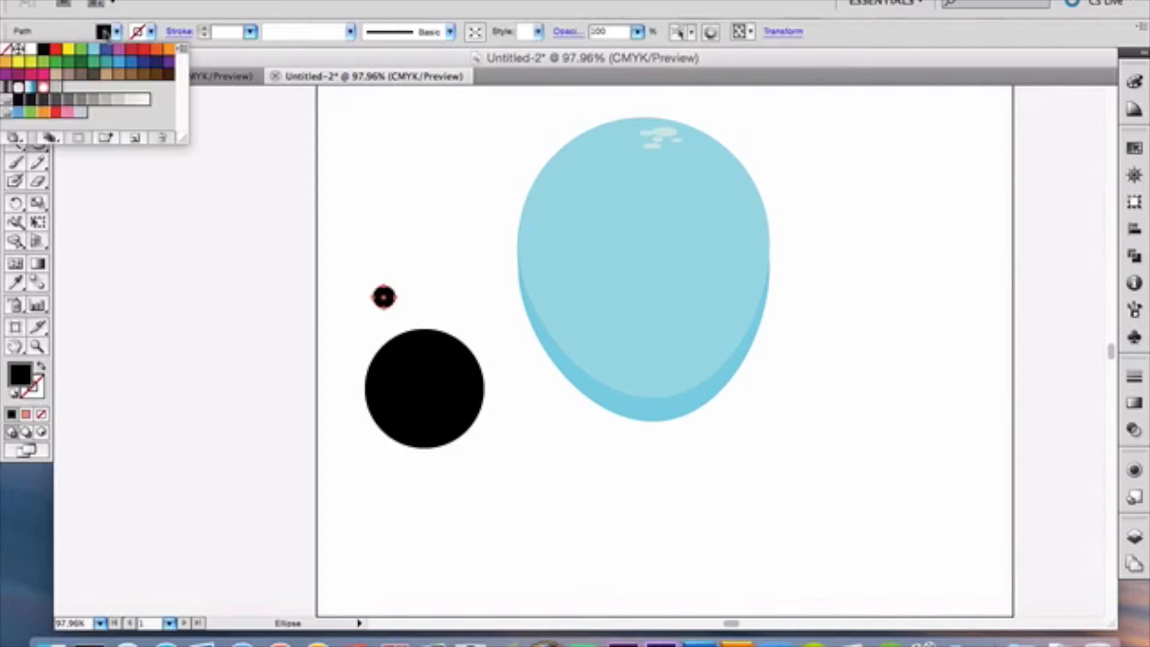
{"action": "left_click", "coordinate": [32, 49]}
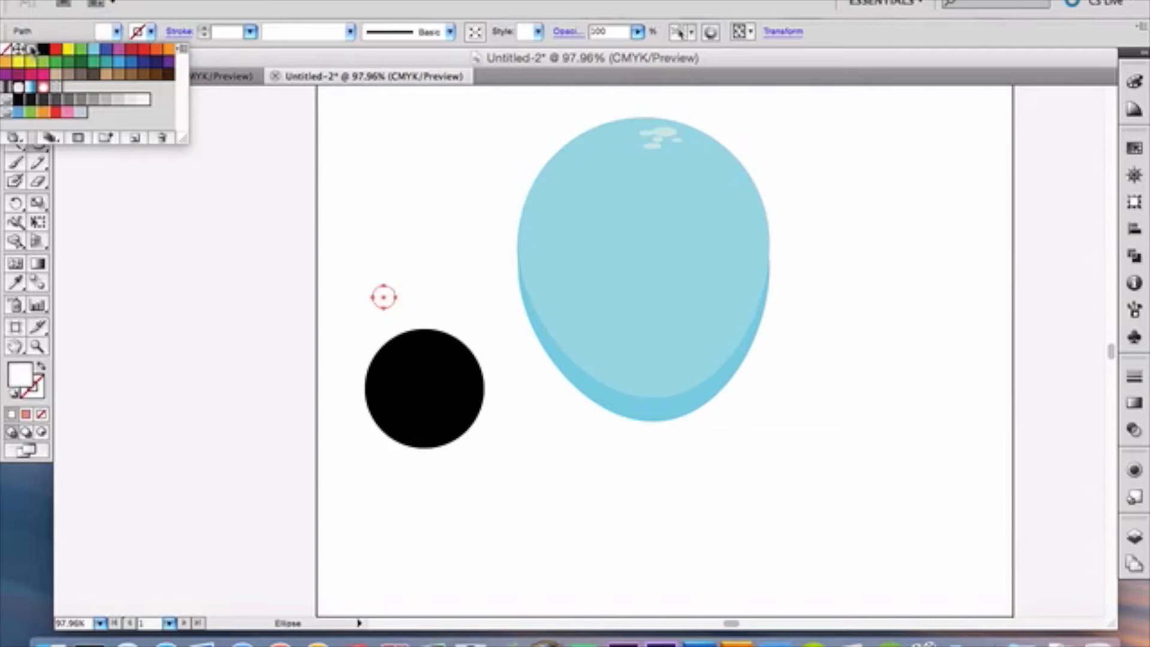
{"action": "left_click", "coordinate": [117, 32]}
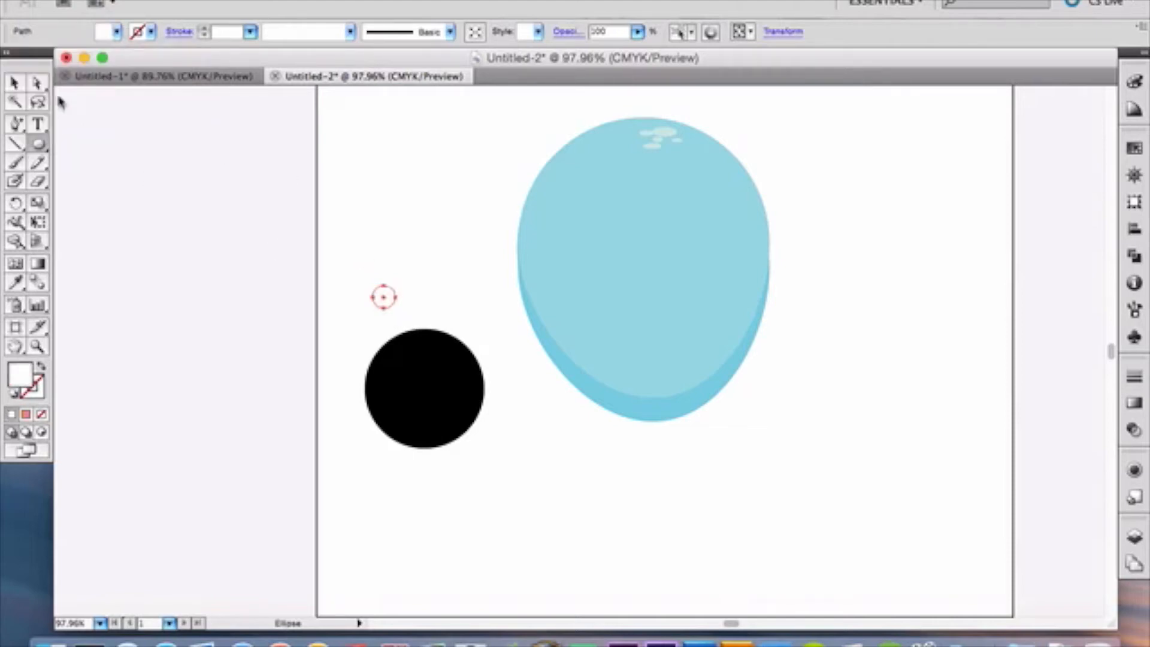
Move the small white circle onto the black circle's top edge and nudge it slightly upward.
{"action": "left_click", "coordinate": [36, 85]}
{"action": "left_click_drag", "start_coordinate": [386, 305], "coordinate": [410, 336]}
{"action": "left_click", "coordinate": [20, 87]}
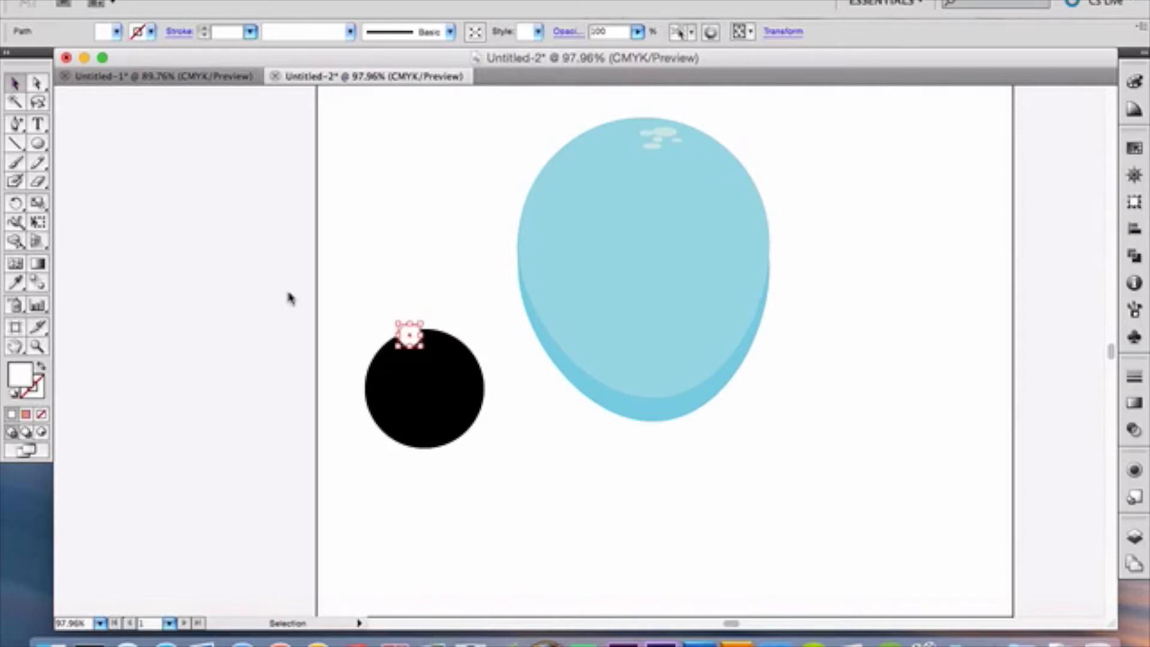
{"action": "key", "text": "Up"}
{"action": "key", "text": "Up"}
{"action": "key", "text": "Up"}
{"action": "key", "text": "Up"}
{"action": "key", "text": "Right"}
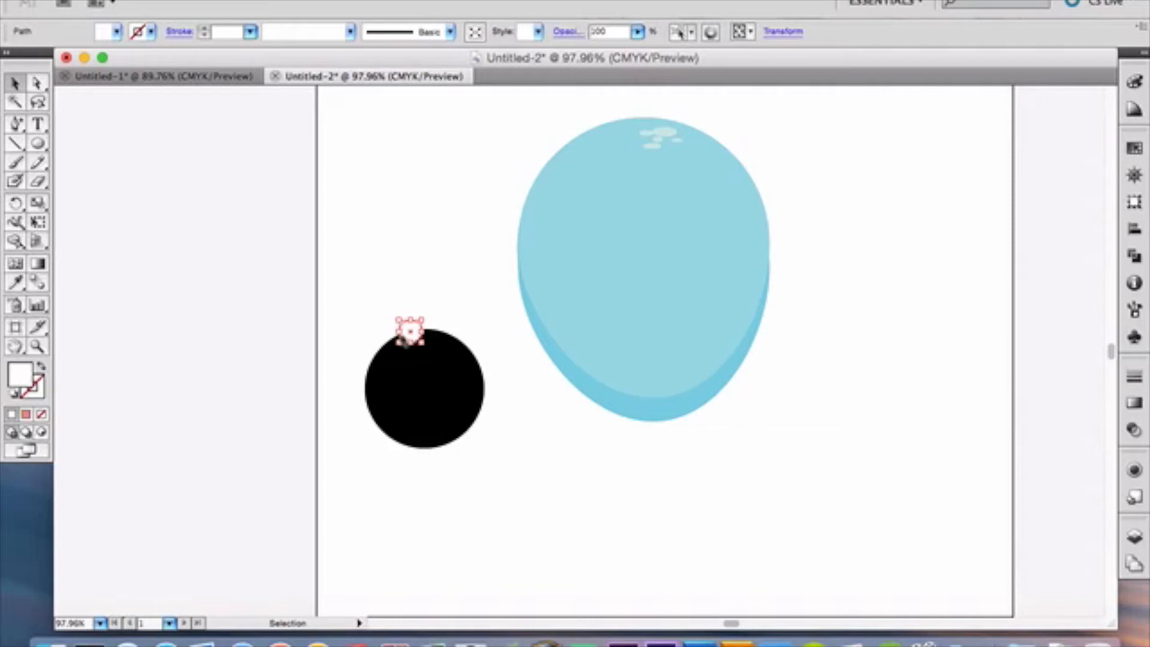
Duplicate the small white shape, slightly narrowed, so two ellipses overlap side by side at the black circle's top edge.
{"action": "left_click_drag", "start_coordinate": [411, 341], "coordinate": [432, 345]}
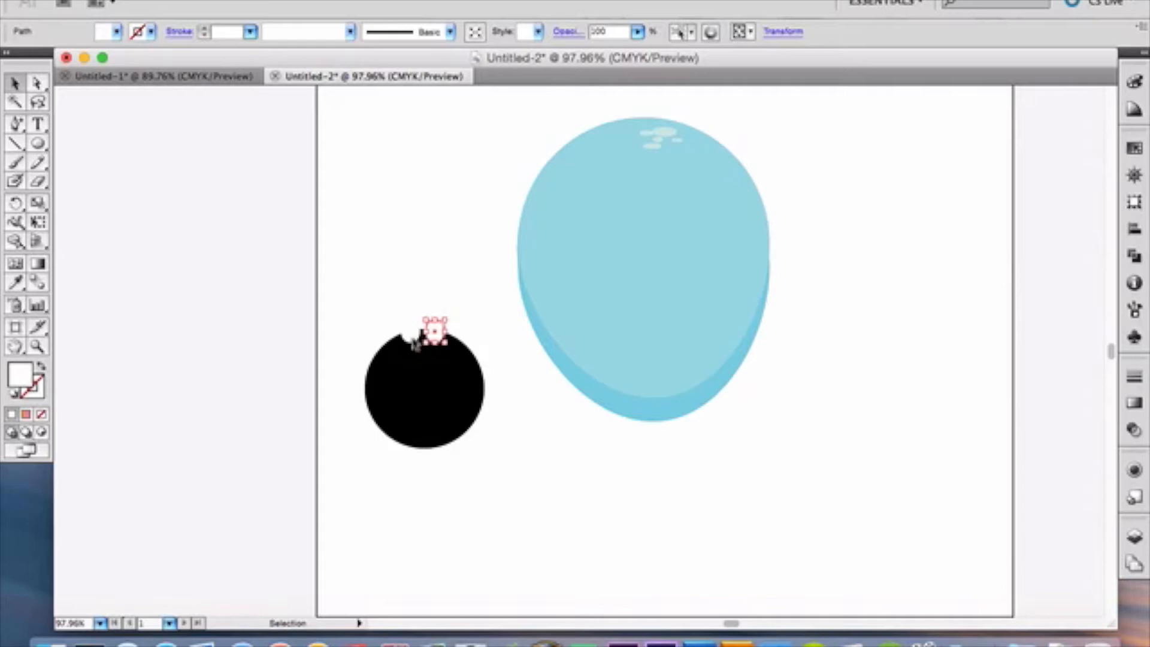
{"action": "left_click", "coordinate": [407, 339]}
{"action": "left_click_drag", "start_coordinate": [408, 339], "coordinate": [416, 339]}
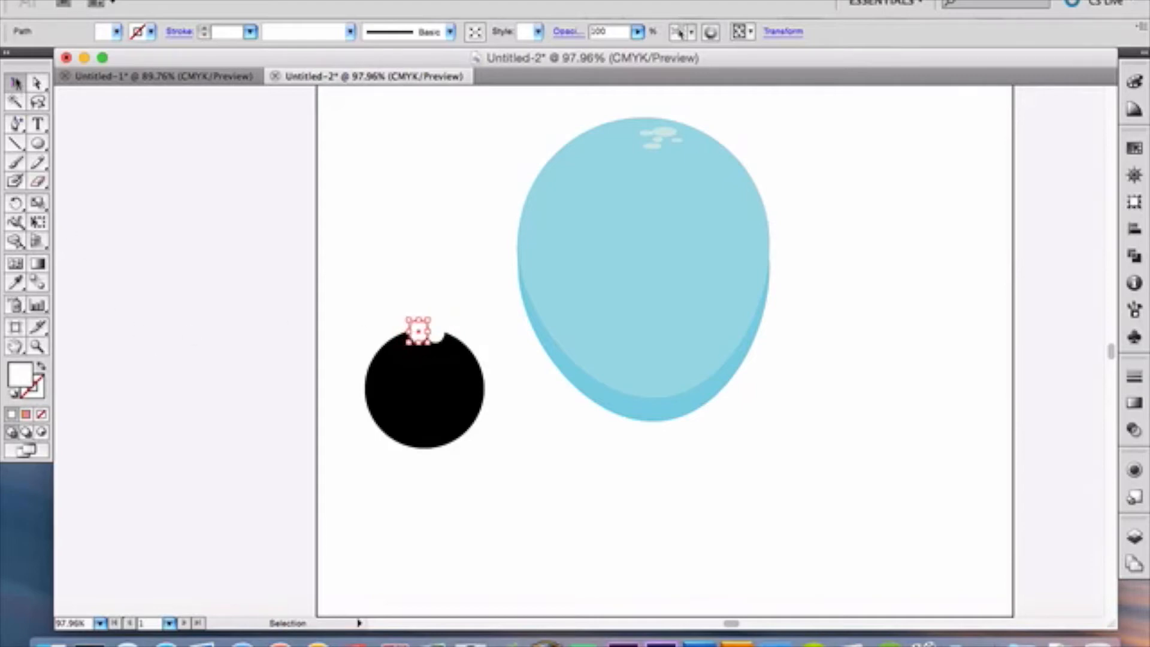
{"action": "left_click", "coordinate": [180, 273]}
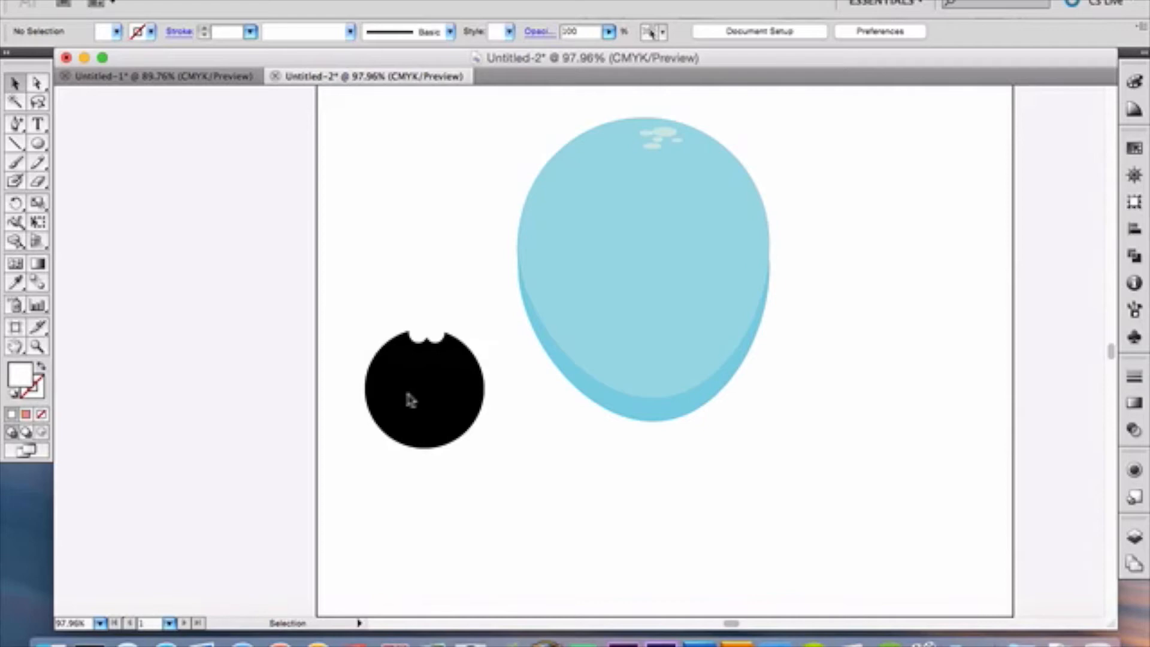
Change the fill of both white ellipses at the black circle's top edge to purple.
{"action": "left_click", "coordinate": [37, 183]}
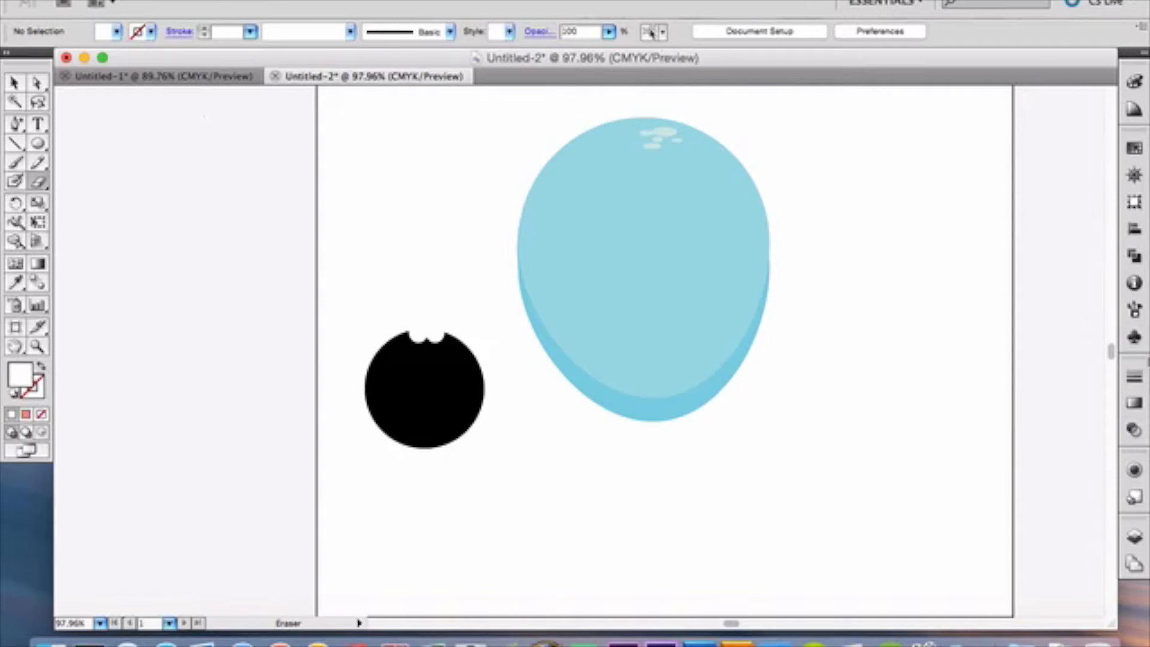
{"action": "left_click", "coordinate": [1134, 175]}
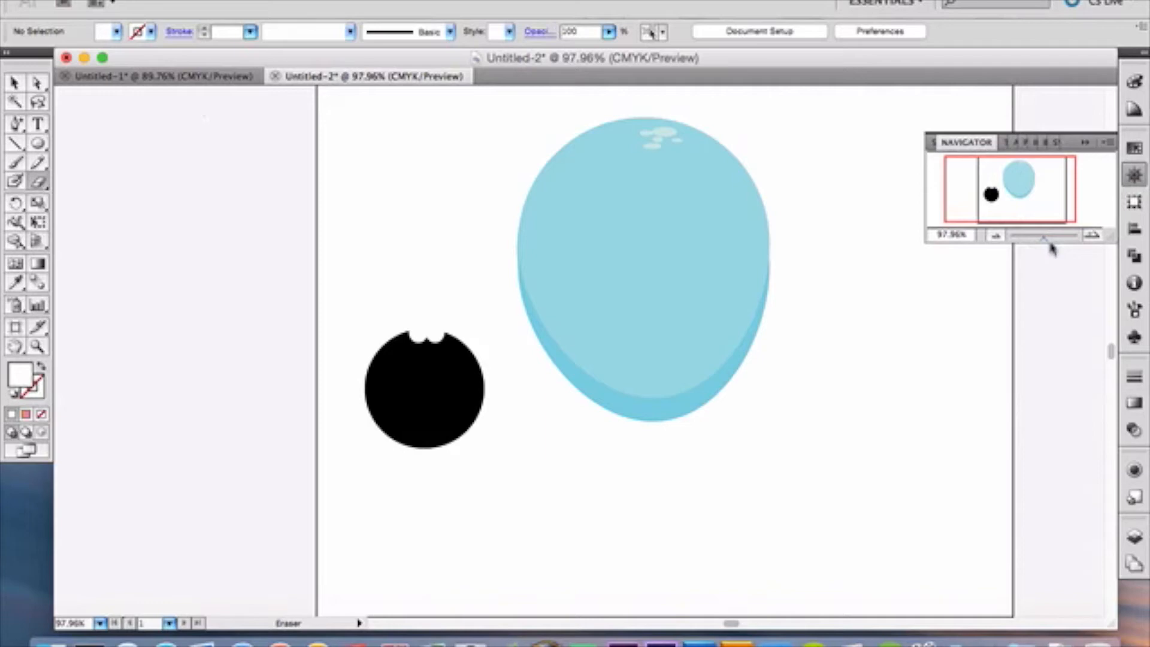
{"action": "left_click_drag", "start_coordinate": [1046, 243], "coordinate": [1052, 244]}
{"action": "scroll", "coordinate": [265, 387], "scroll_direction": "left", "scroll_amount": 5}
{"action": "scroll", "coordinate": [264, 387], "scroll_direction": "up", "scroll_amount": 1}
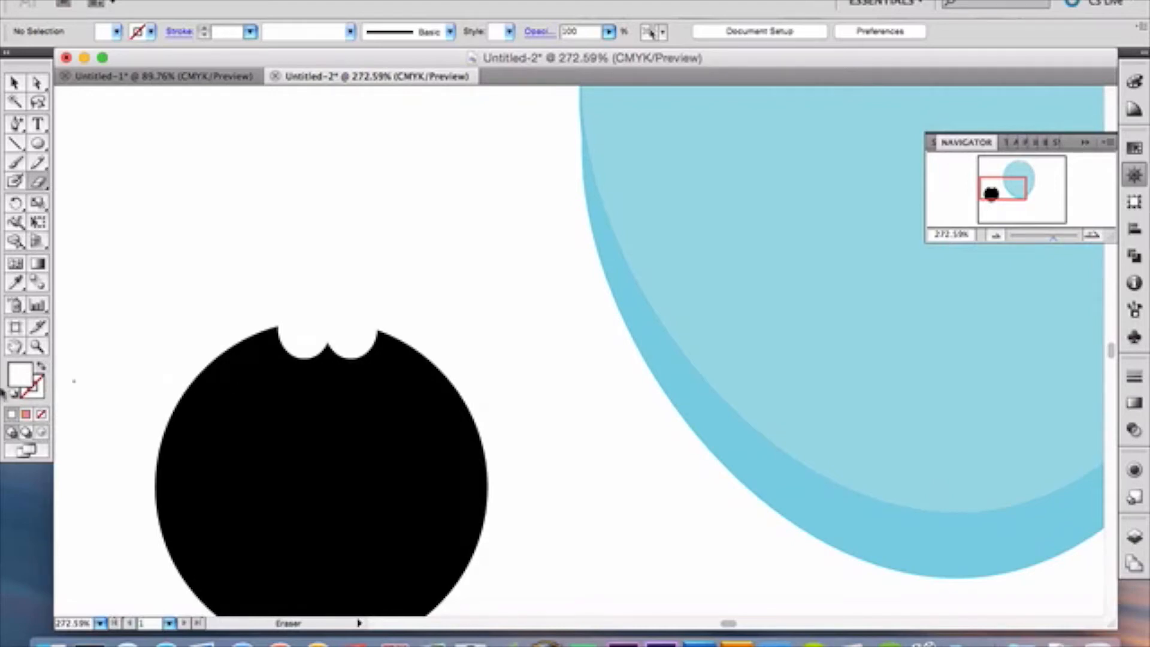
{"action": "left_click", "coordinate": [18, 84]}
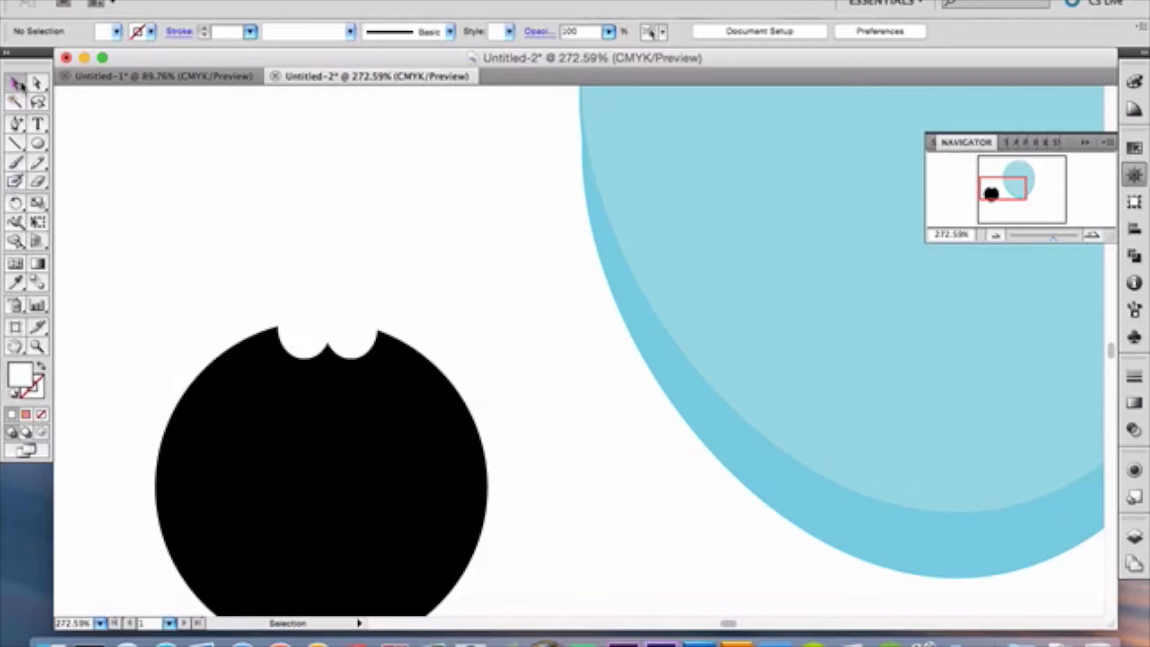
{"action": "left_click", "coordinate": [296, 335]}
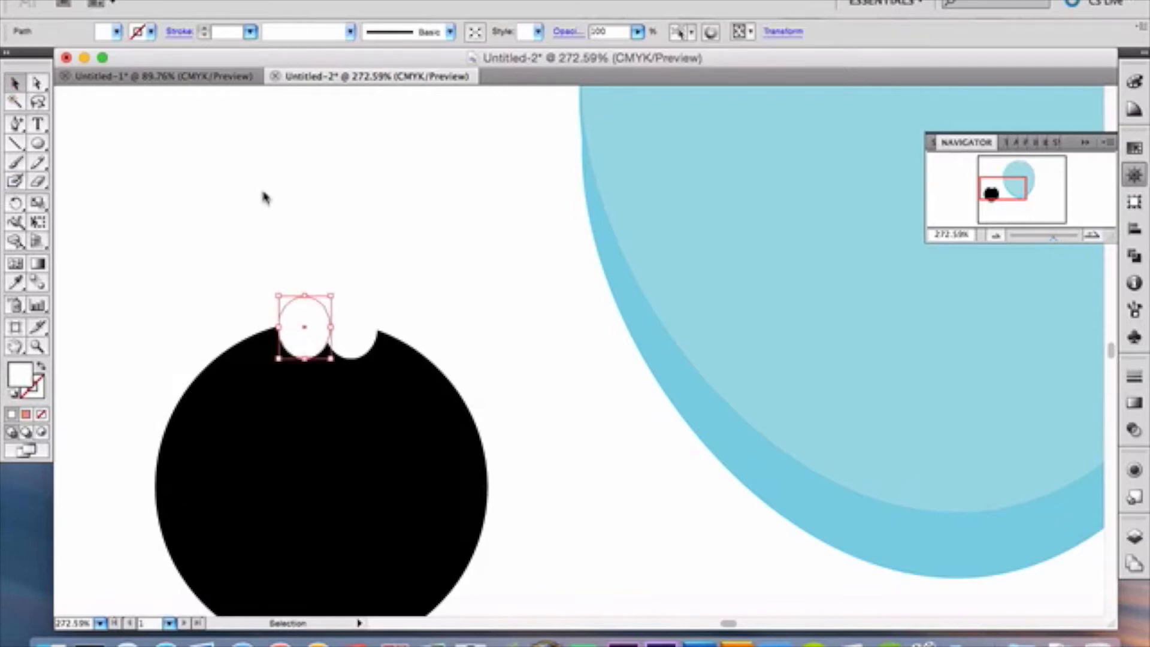
{"action": "left_click", "coordinate": [113, 31]}
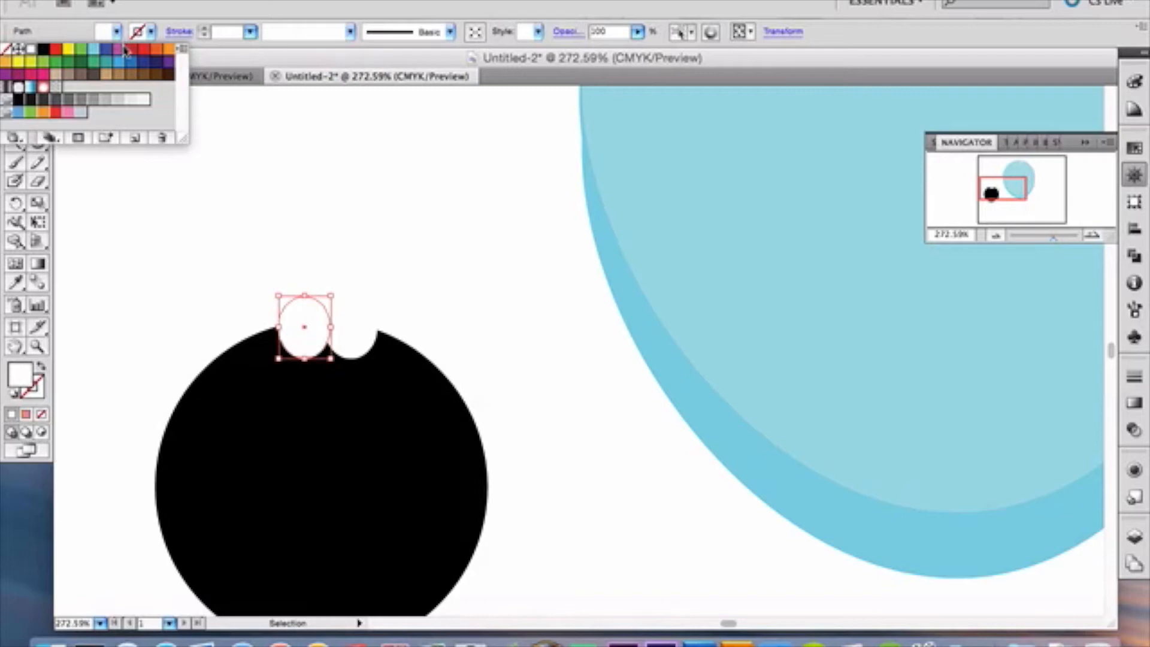
{"action": "left_click", "coordinate": [124, 49]}
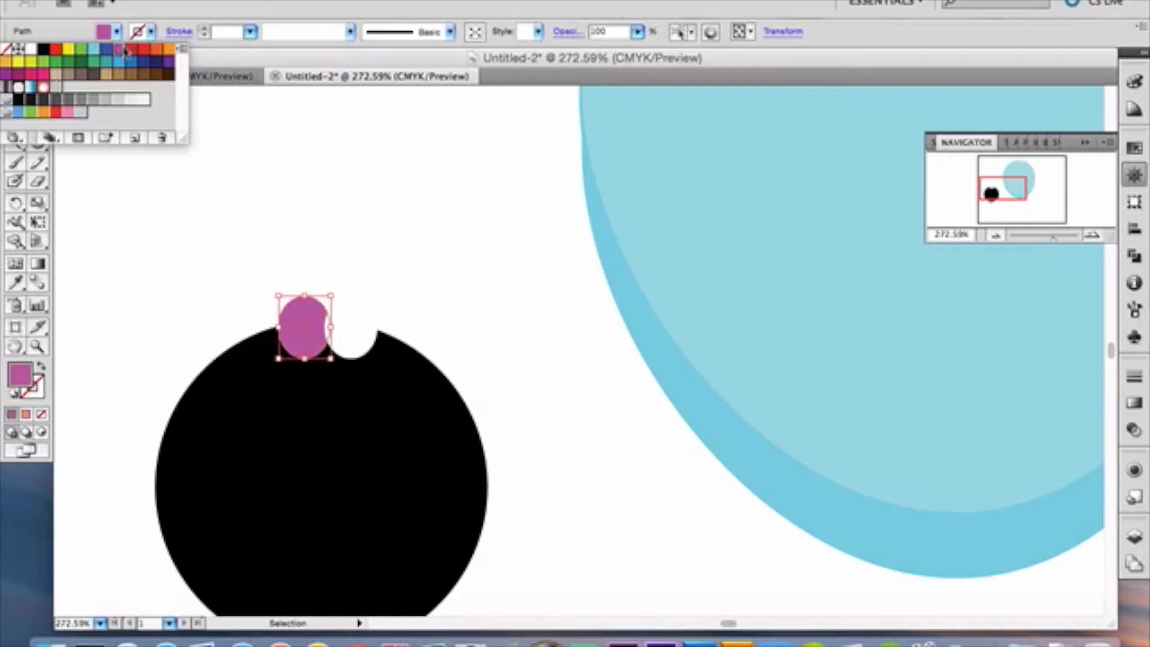
{"action": "left_click", "coordinate": [363, 339]}
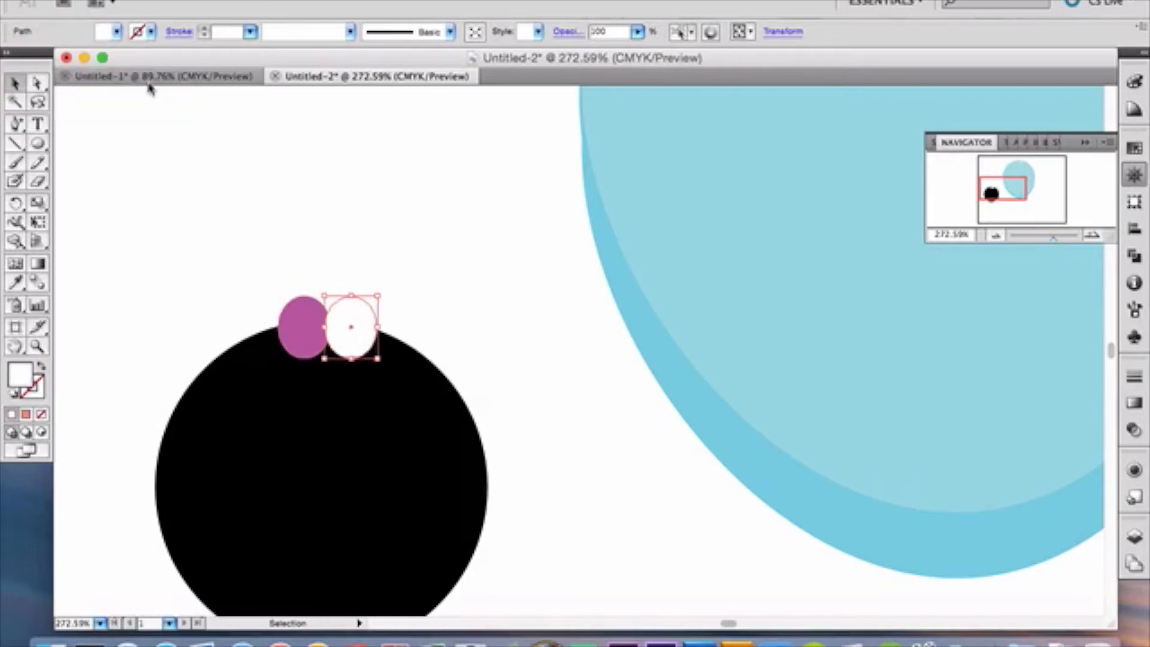
{"action": "left_click", "coordinate": [150, 31]}
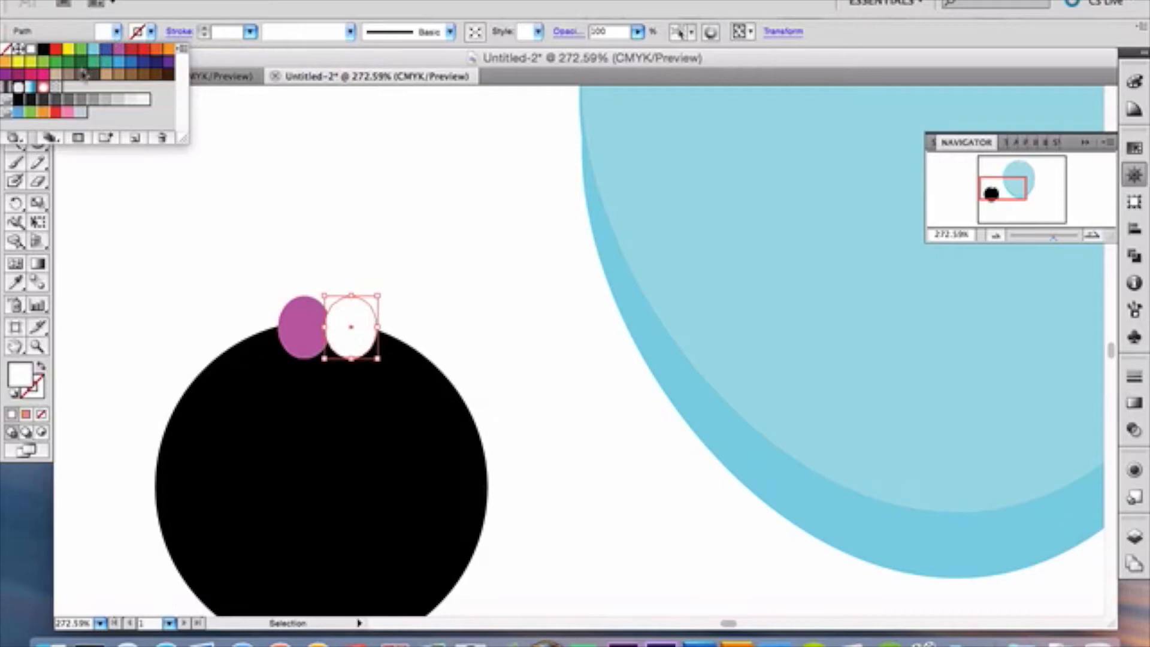
{"action": "left_click", "coordinate": [123, 50]}
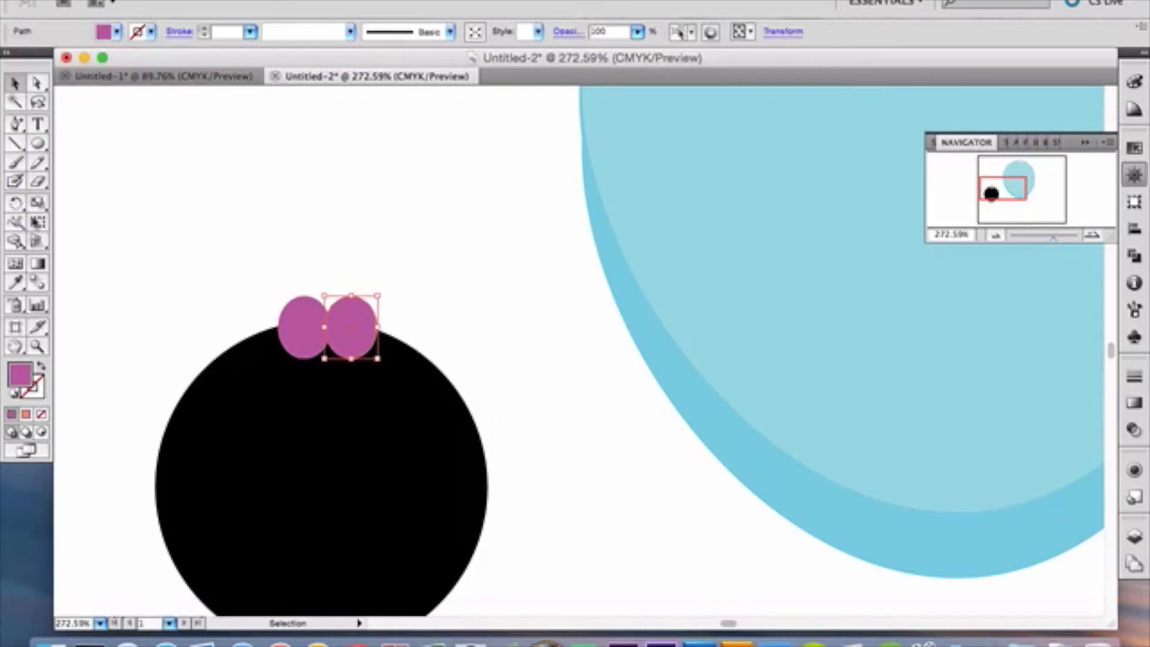
Erase a thin curved line across the right purple ellipse, following the black circle's top edge.
{"action": "left_click", "coordinate": [38, 181]}
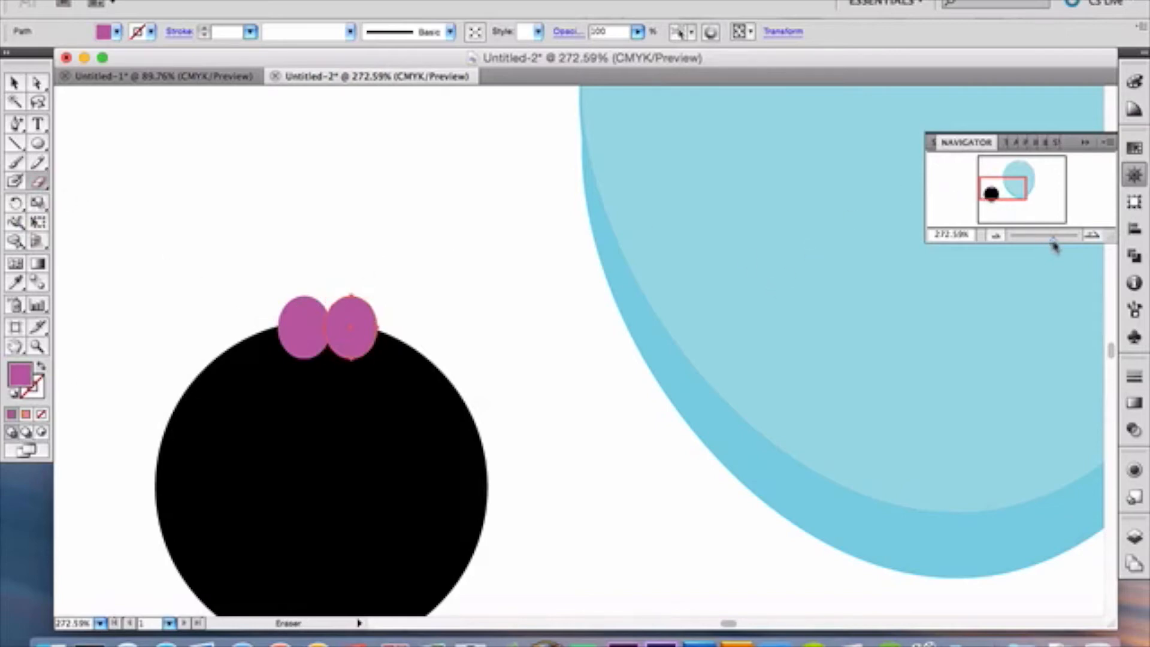
{"action": "left_click_drag", "start_coordinate": [1059, 239], "coordinate": [1065, 239]}
{"action": "scroll", "coordinate": [432, 262], "scroll_direction": "left", "scroll_amount": 12}
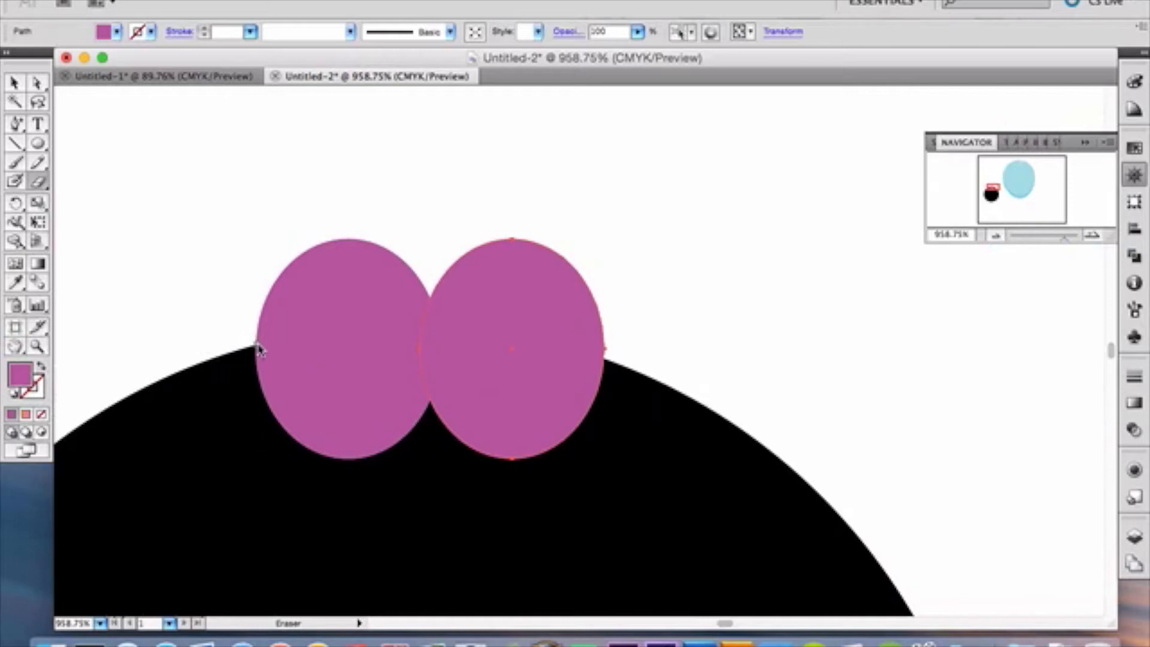
{"action": "mouse_move", "coordinate": [260, 349]}
{"action": "left_mouse_down"}
{"action": "mouse_move", "coordinate": [460, 337]}
{"action": "mouse_move", "coordinate": [611, 365]}
{"action": "left_mouse_up"}
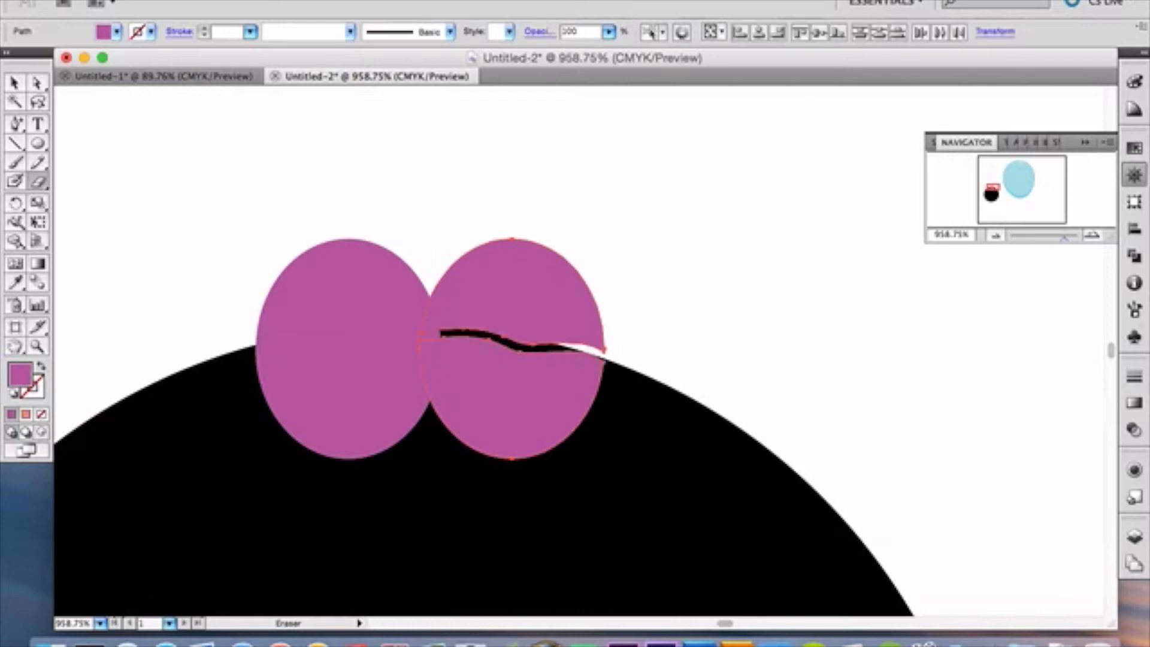
{"action": "left_click", "coordinate": [187, 1]}
{"action": "left_click", "coordinate": [191, 4]}
{"action": "left_click", "coordinate": [187, 1]}
{"action": "left_click", "coordinate": [186, 2]}
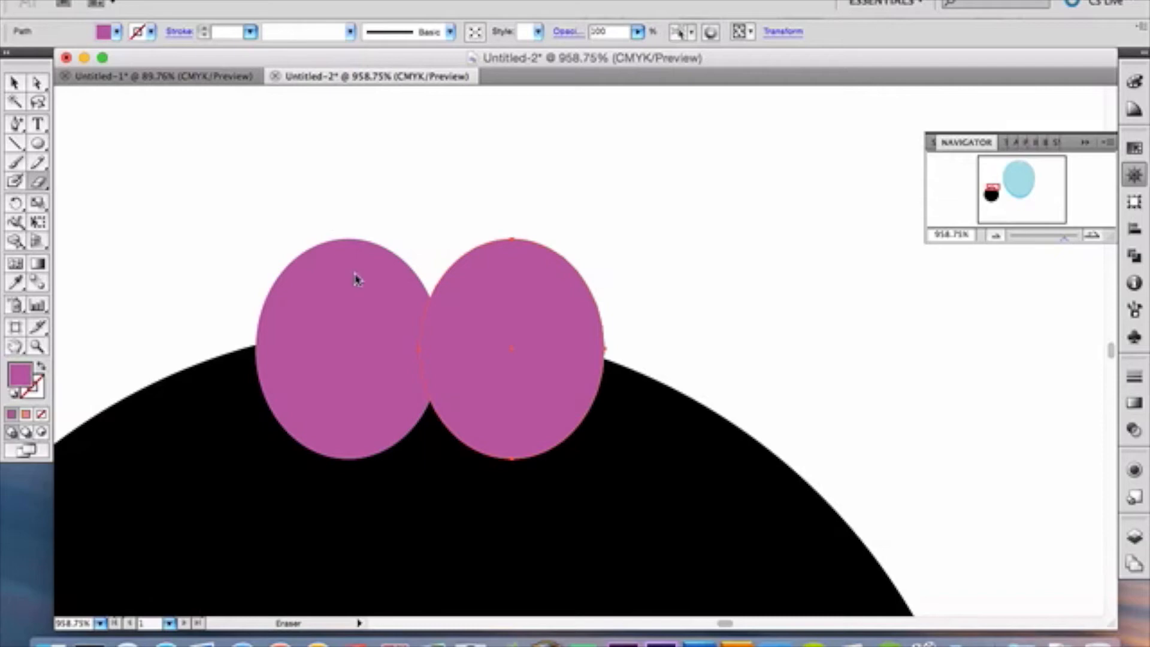
{"action": "mouse_move", "coordinate": [431, 339]}
{"action": "left_mouse_down"}
{"action": "mouse_move", "coordinate": [518, 337]}
{"action": "mouse_move", "coordinate": [607, 369]}
{"action": "left_mouse_up"}
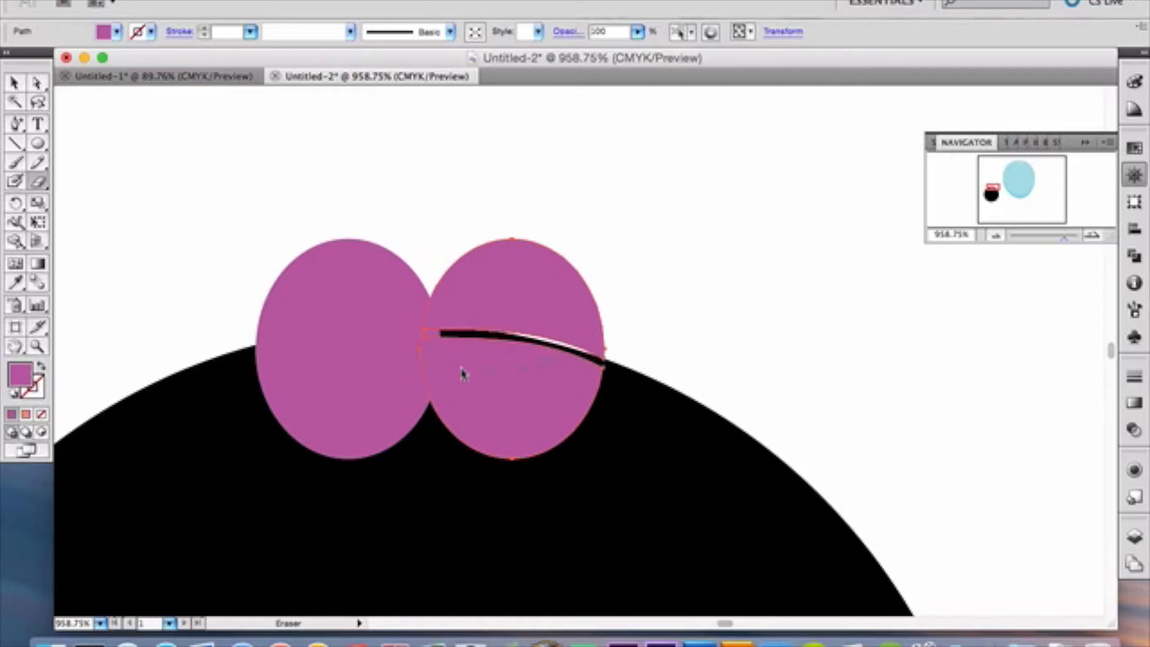
Erase a thin line across the left purple ellipse along the black circle's top edge, splitting it into two pieces.
{"action": "left_click", "coordinate": [37, 83]}
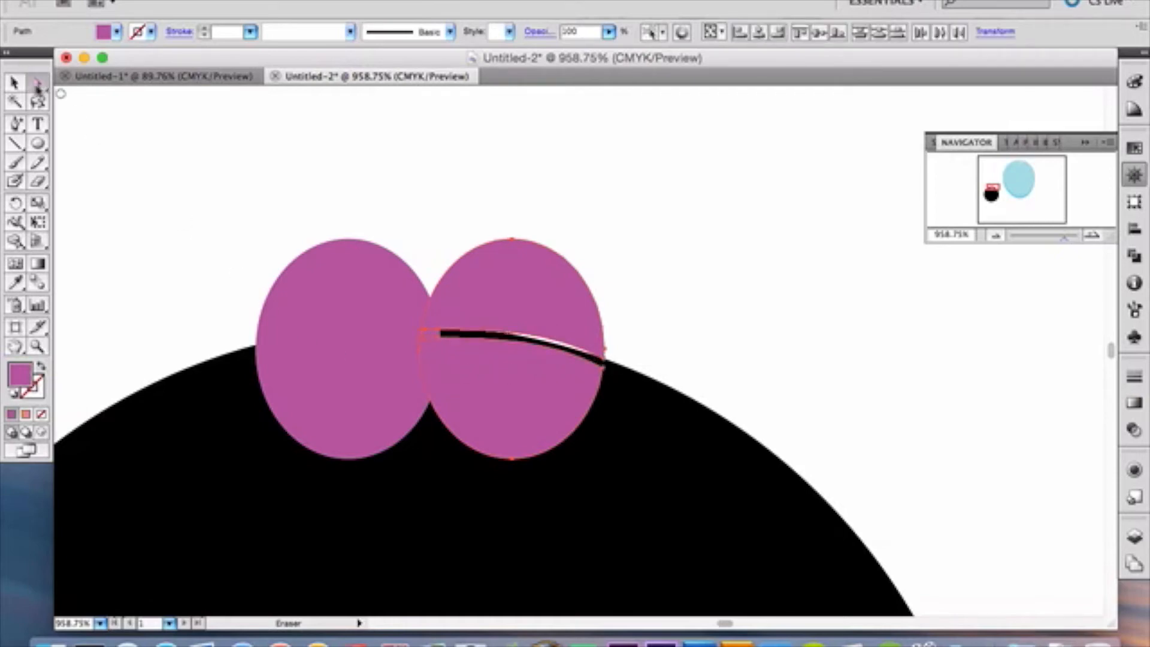
{"action": "left_click", "coordinate": [295, 332]}
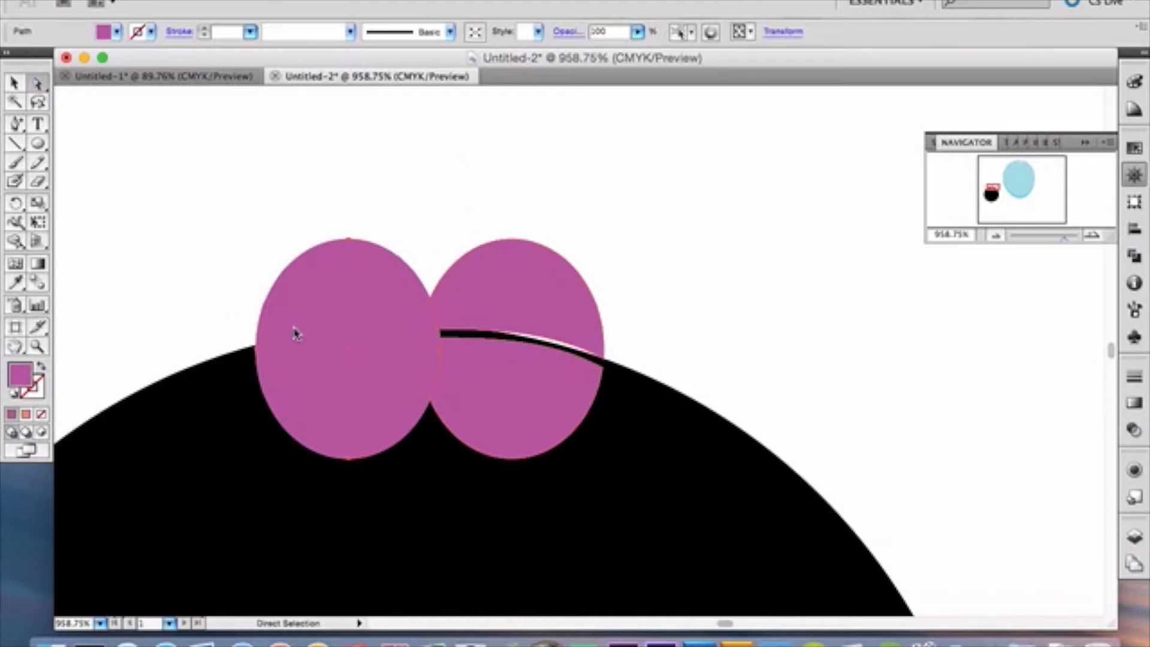
{"action": "left_click", "coordinate": [38, 180]}
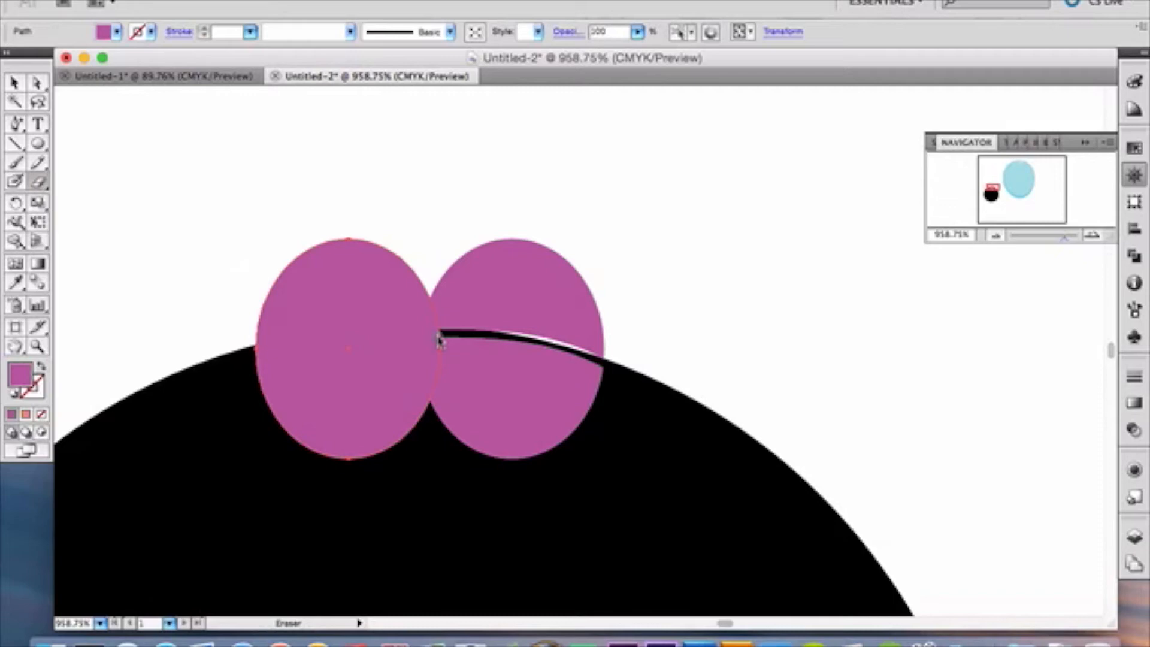
{"action": "left_click_drag", "start_coordinate": [438, 339], "coordinate": [257, 346]}
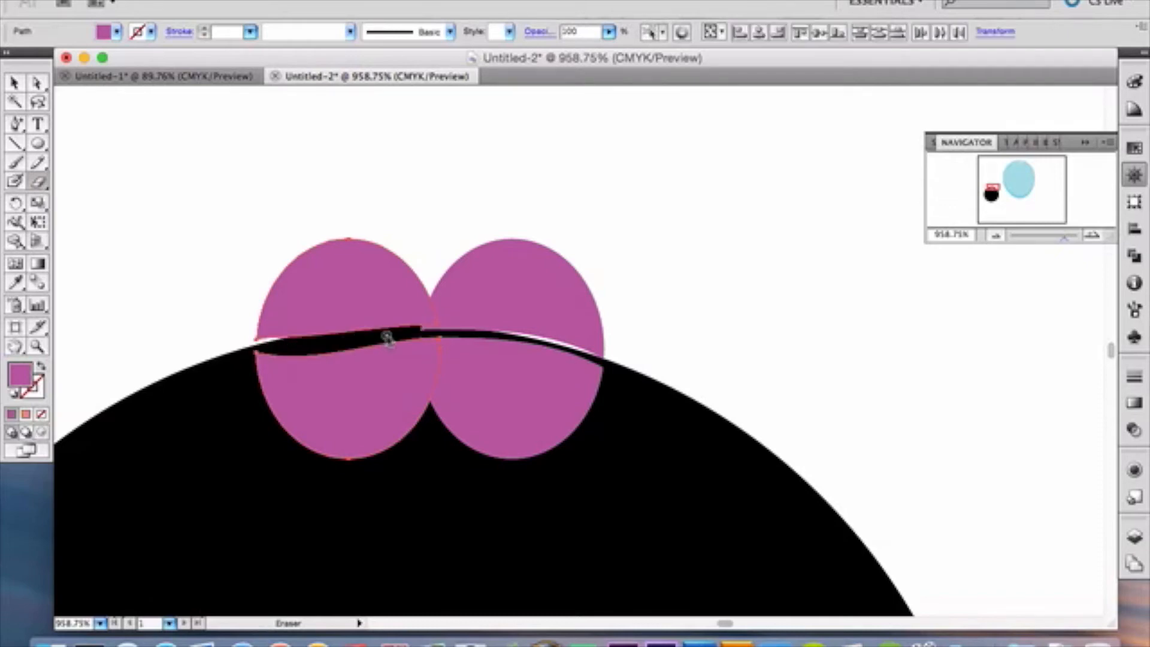
{"action": "mouse_move", "coordinate": [419, 327]}
{"action": "left_mouse_down"}
{"action": "mouse_move", "coordinate": [561, 336]}
{"action": "mouse_move", "coordinate": [618, 361]}
{"action": "mouse_move", "coordinate": [561, 331]}
{"action": "mouse_move", "coordinate": [532, 336]}
{"action": "mouse_move", "coordinate": [607, 364]}
{"action": "left_mouse_up"}
Nudge both pieces of the split left purple ellipse slightly up and to the left.
{"action": "left_click", "coordinate": [15, 84]}
{"action": "key", "text": "Up"}
{"action": "key", "text": "Up"}
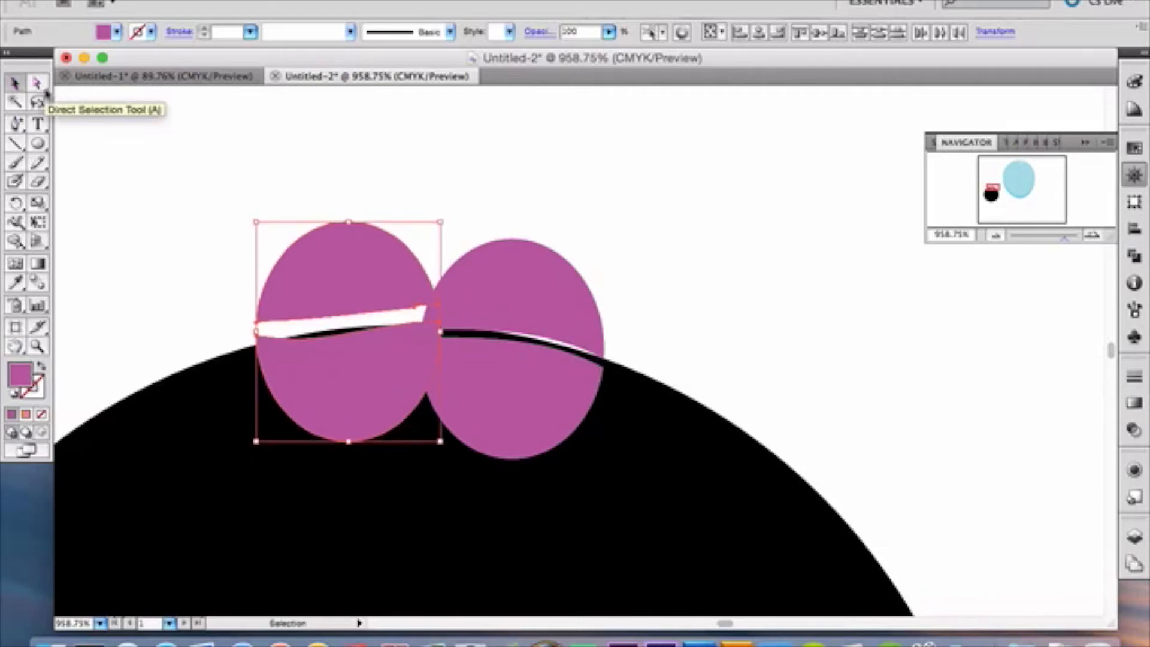
{"action": "key", "text": "Left"}
{"action": "key", "text": "Up"}
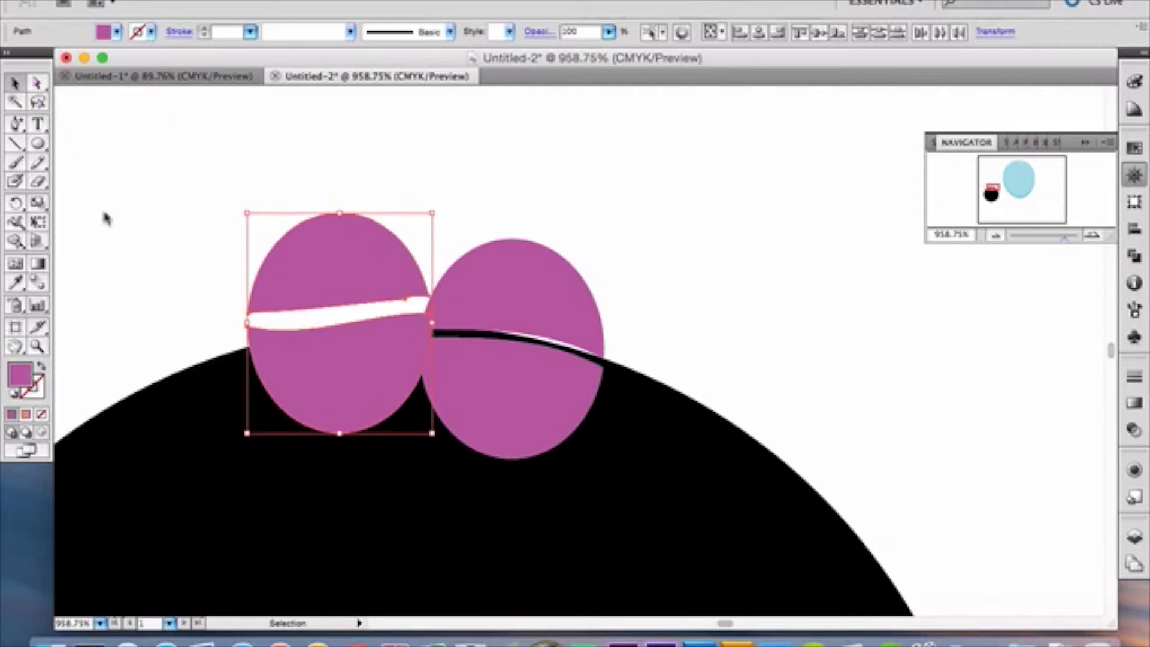
{"action": "key", "text": "Down"}
{"action": "key", "text": "Down"}
{"action": "key", "text": "Up"}
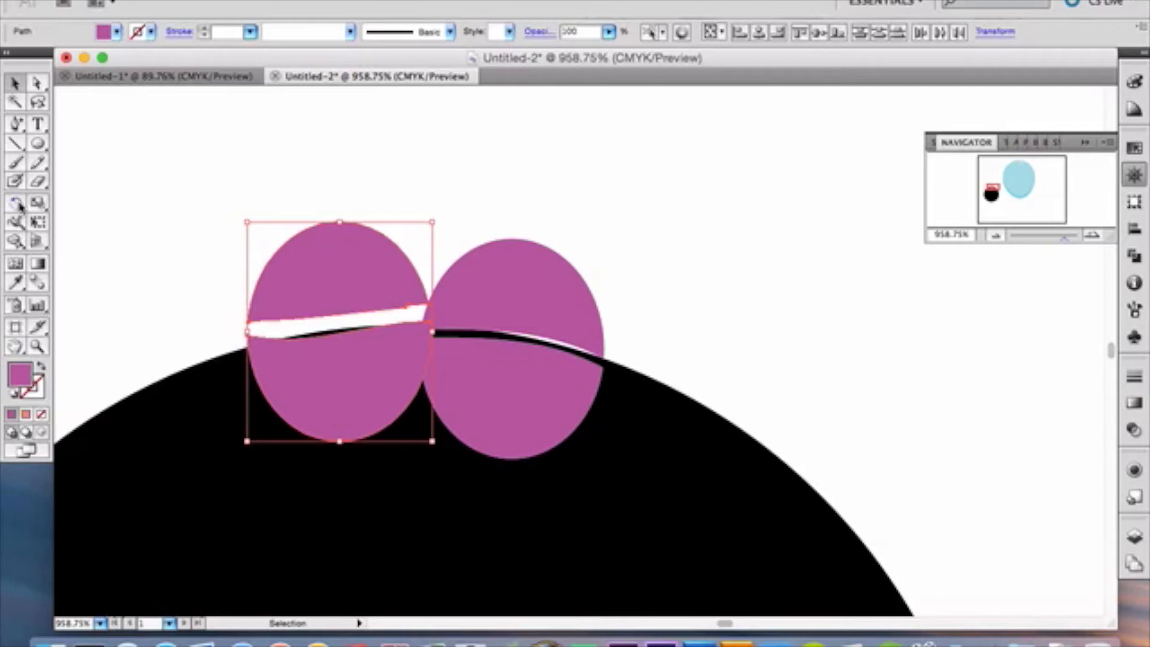
Delete both pieces of the split left purple ellipse.
{"action": "left_click", "coordinate": [38, 180]}
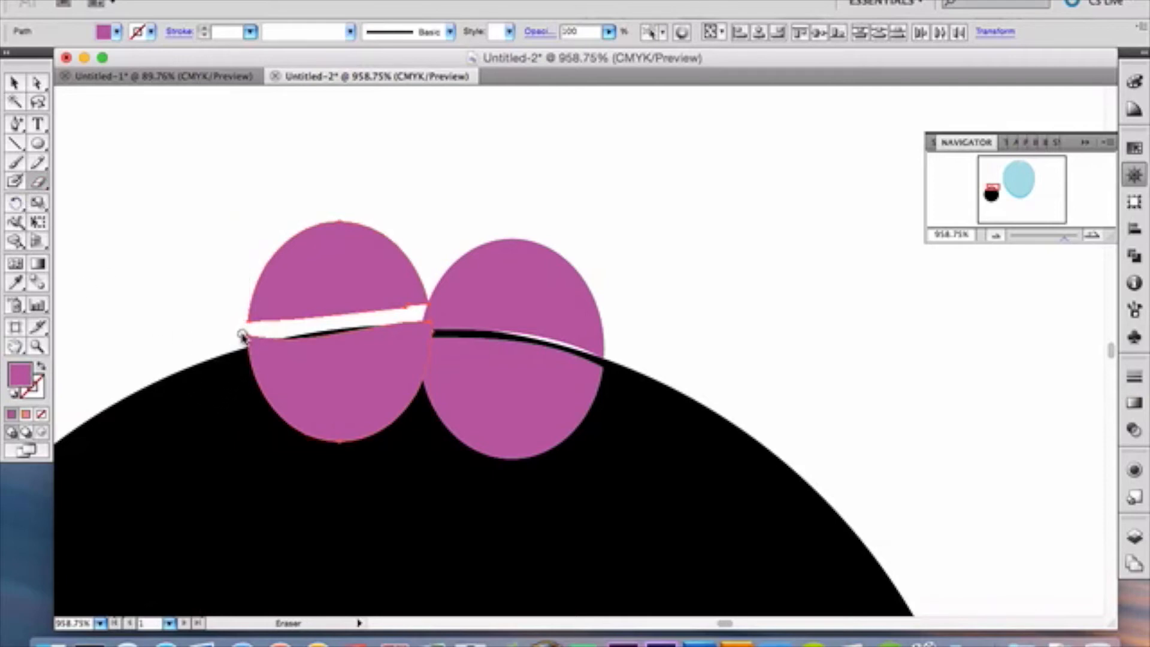
{"action": "left_click", "coordinate": [1132, 537]}
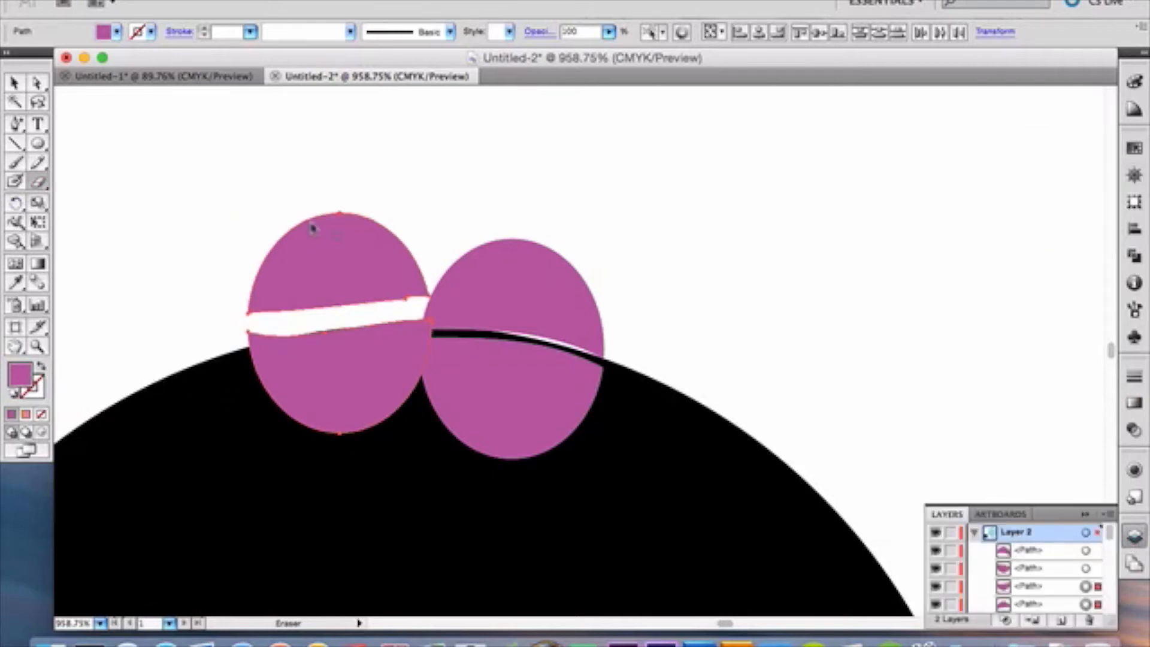
{"action": "key", "text": "Delete"}
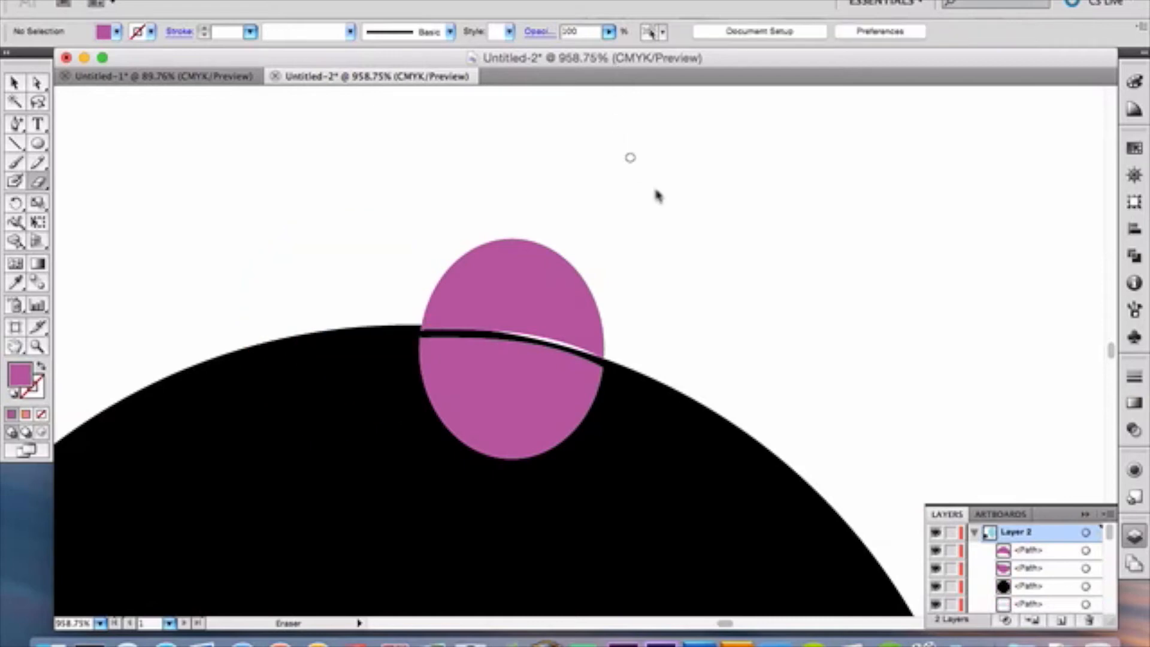
Keep only the right ellipse's lower half, nudged up to the circle's edge, and place a slightly rotated copy overlapping it on the left.
{"action": "left_click", "coordinate": [15, 83]}
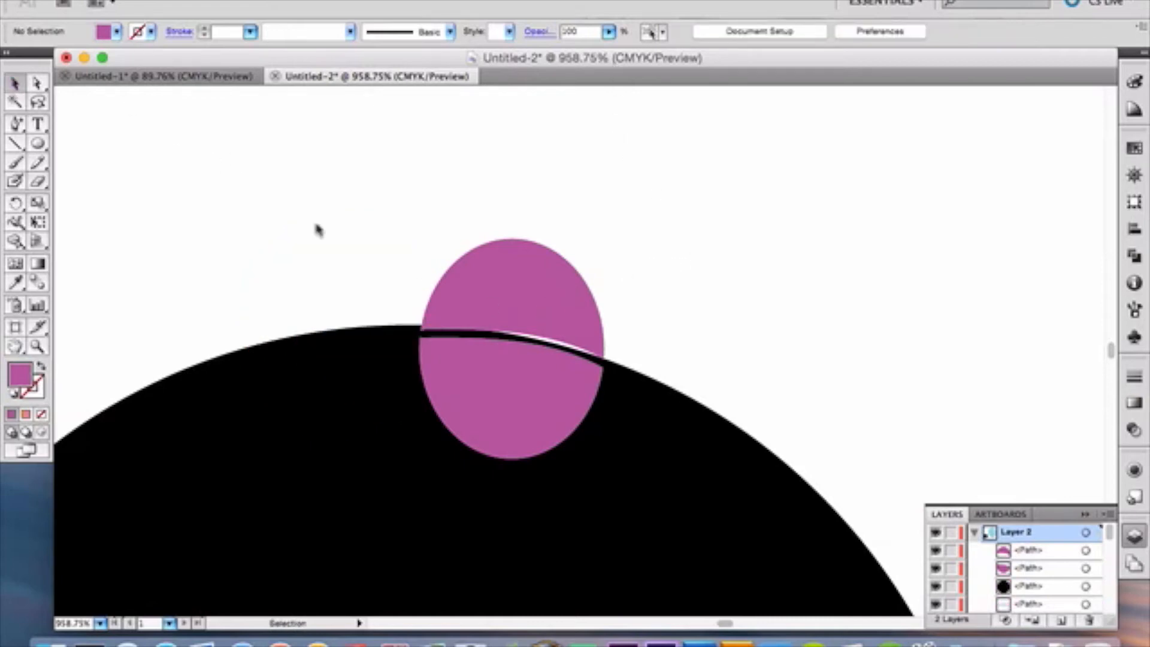
{"action": "left_click", "coordinate": [473, 363]}
{"action": "key", "text": "Up"}
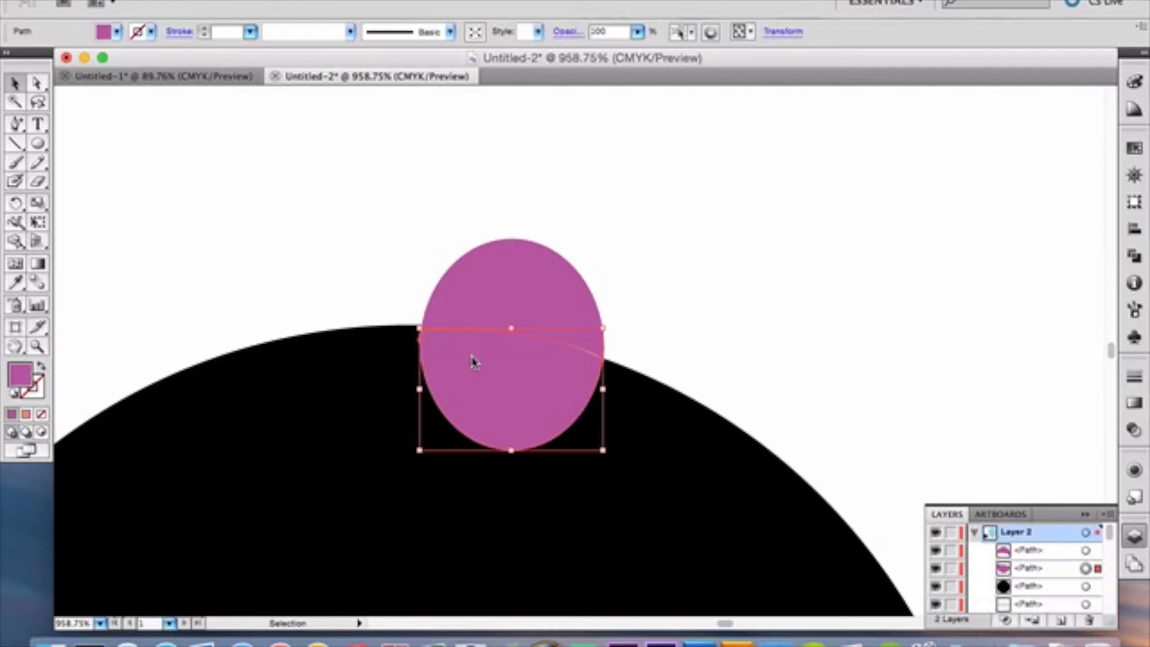
{"action": "left_click_drag", "start_coordinate": [473, 362], "coordinate": [356, 428]}
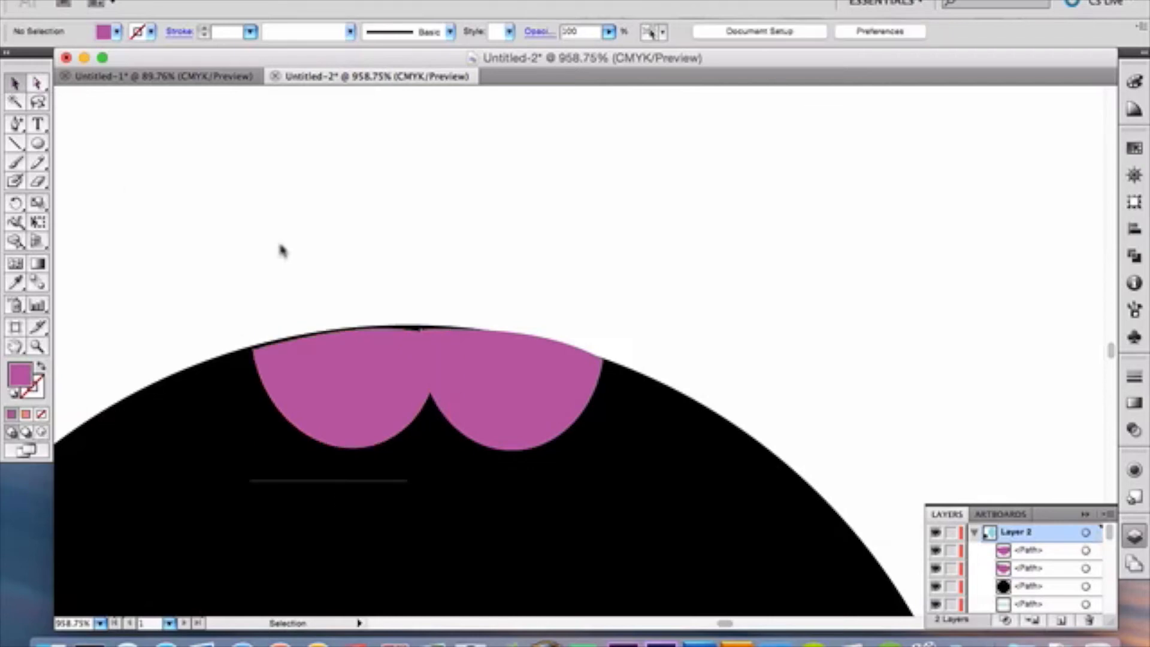
Change the fill of both purple half-ellipses at the black circle's top edge to white.
{"action": "left_click", "coordinate": [367, 412]}
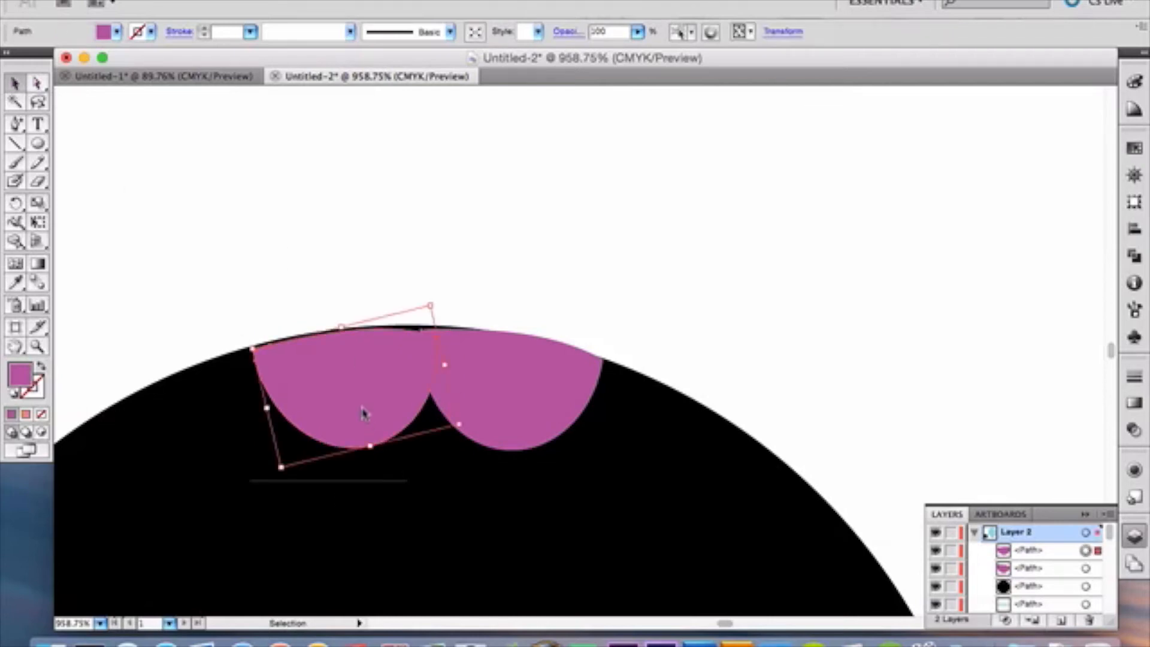
{"action": "left_click", "coordinate": [116, 32]}
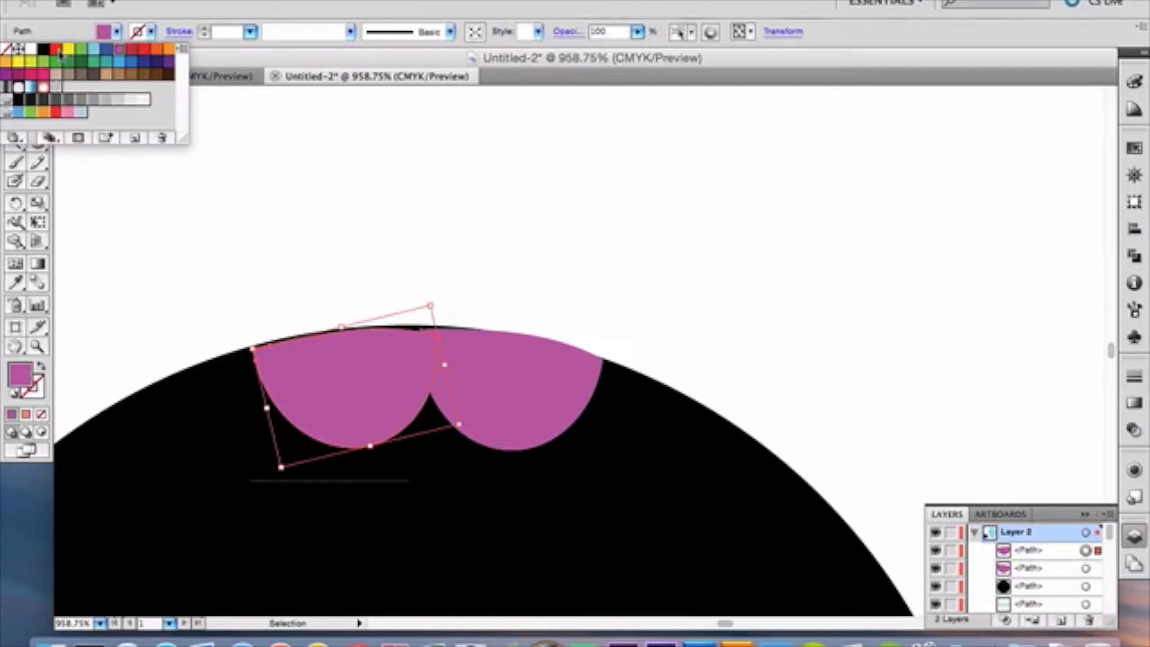
{"action": "left_click", "coordinate": [31, 49]}
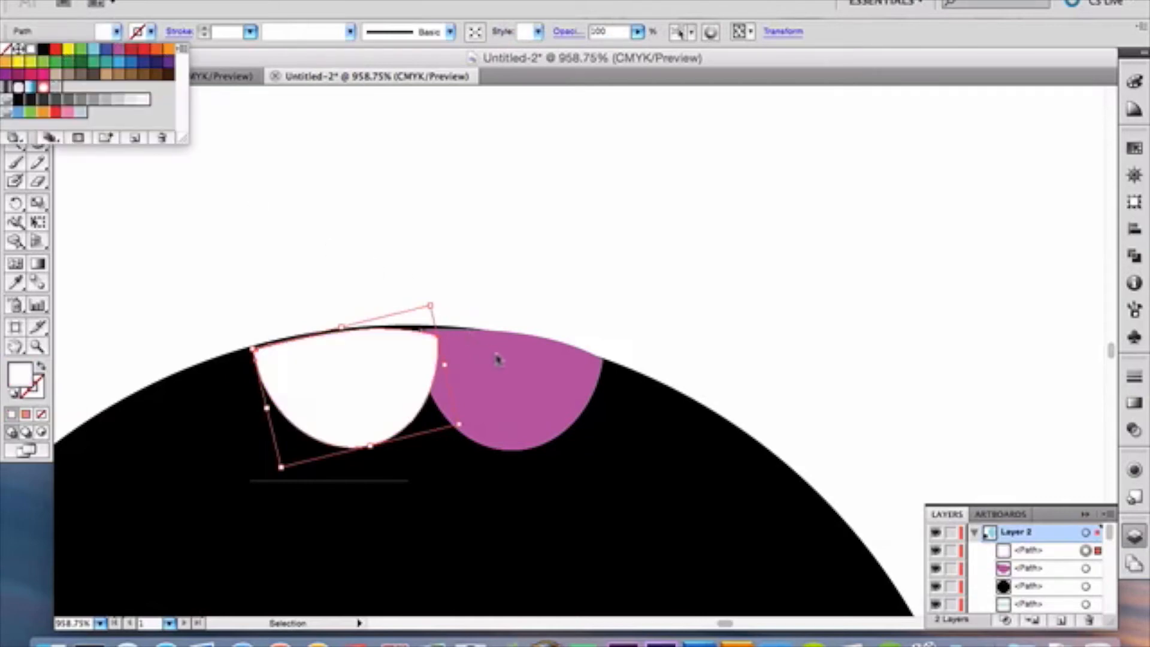
{"action": "key", "text": "Escape"}
{"action": "left_click", "coordinate": [510, 385]}
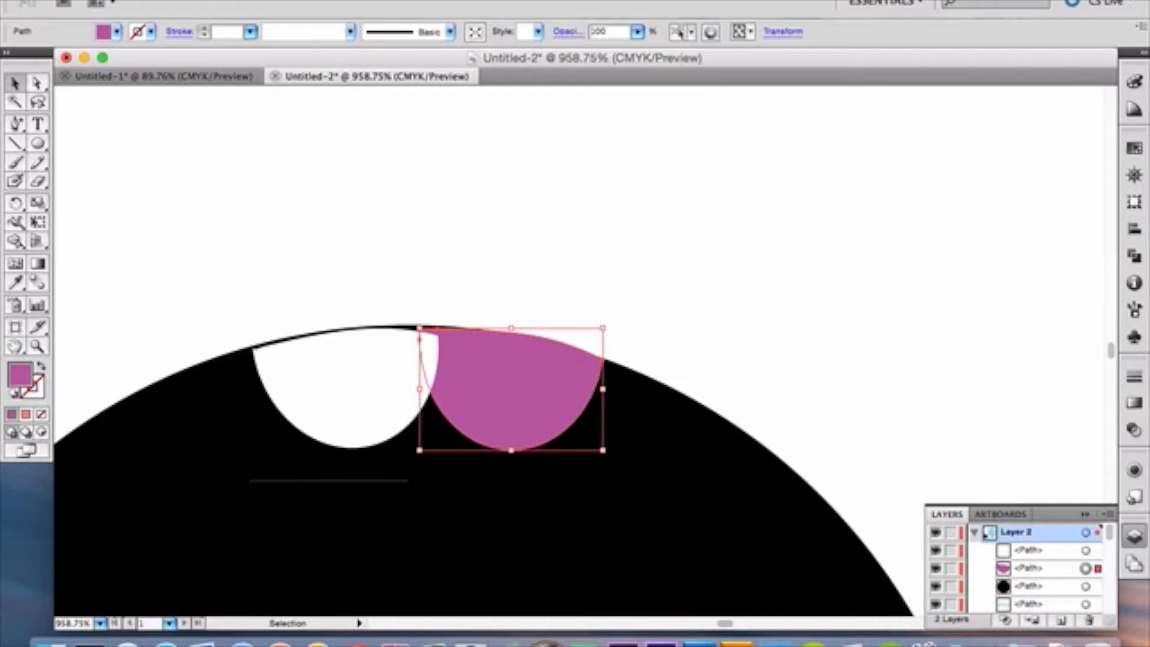
{"action": "left_click", "coordinate": [108, 32]}
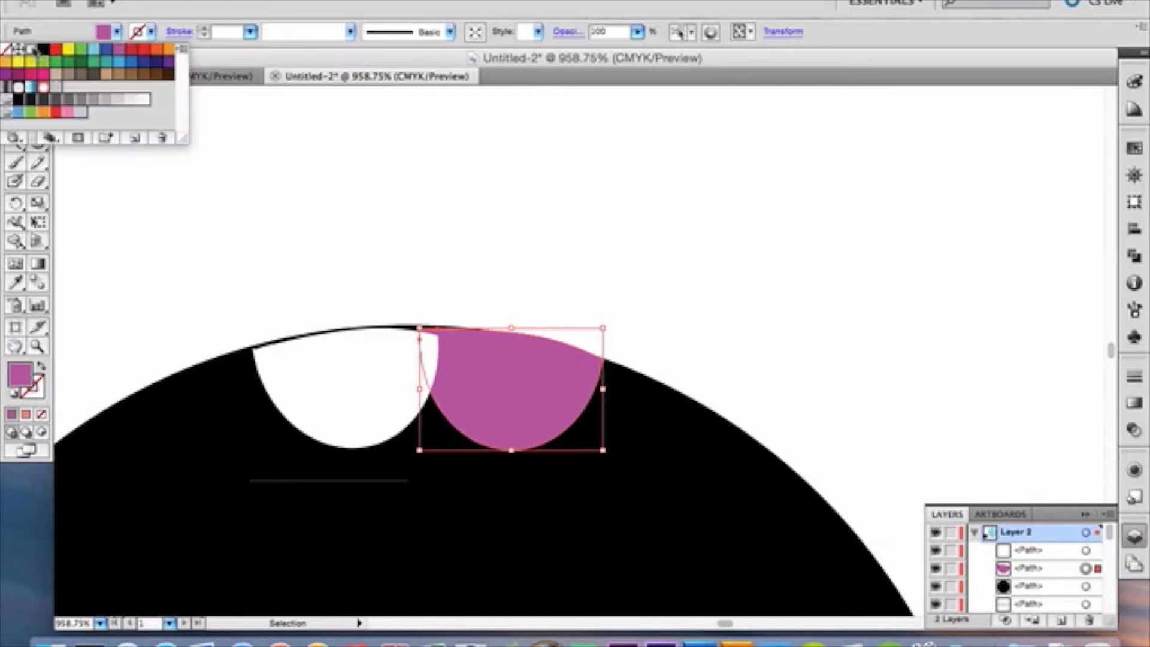
{"action": "left_click", "coordinate": [32, 48]}
{"action": "key", "text": "Escape"}
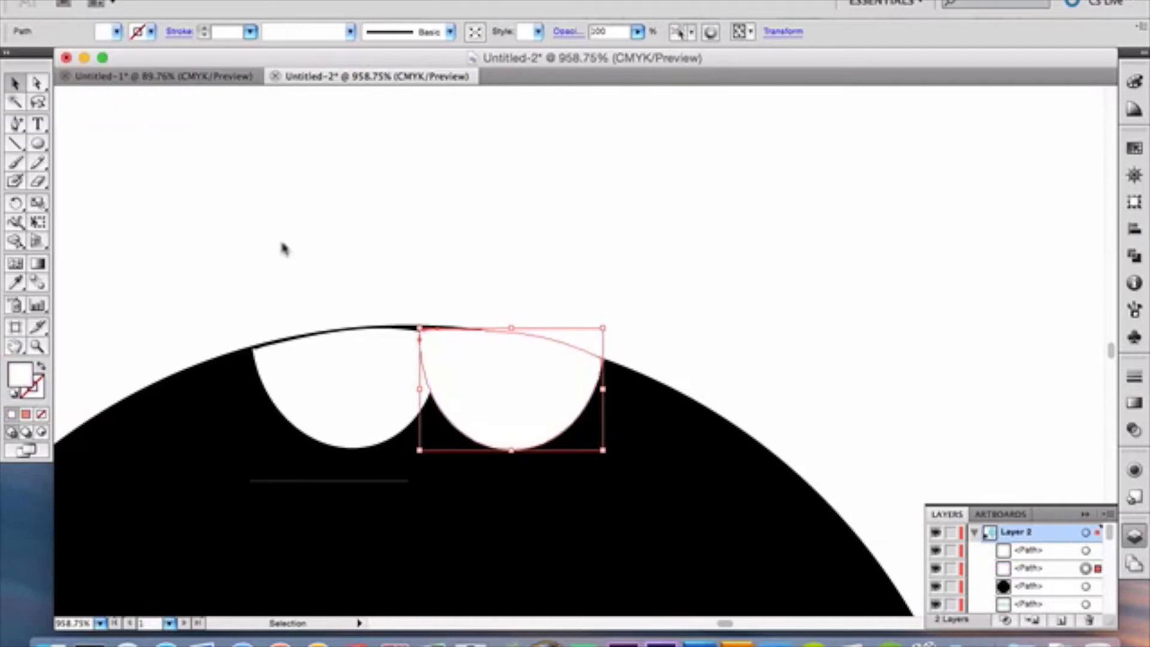
Nudge both white half-ellipses slightly upward to cover the black sliver along the circle's top edge.
{"action": "left_click", "coordinate": [335, 379]}
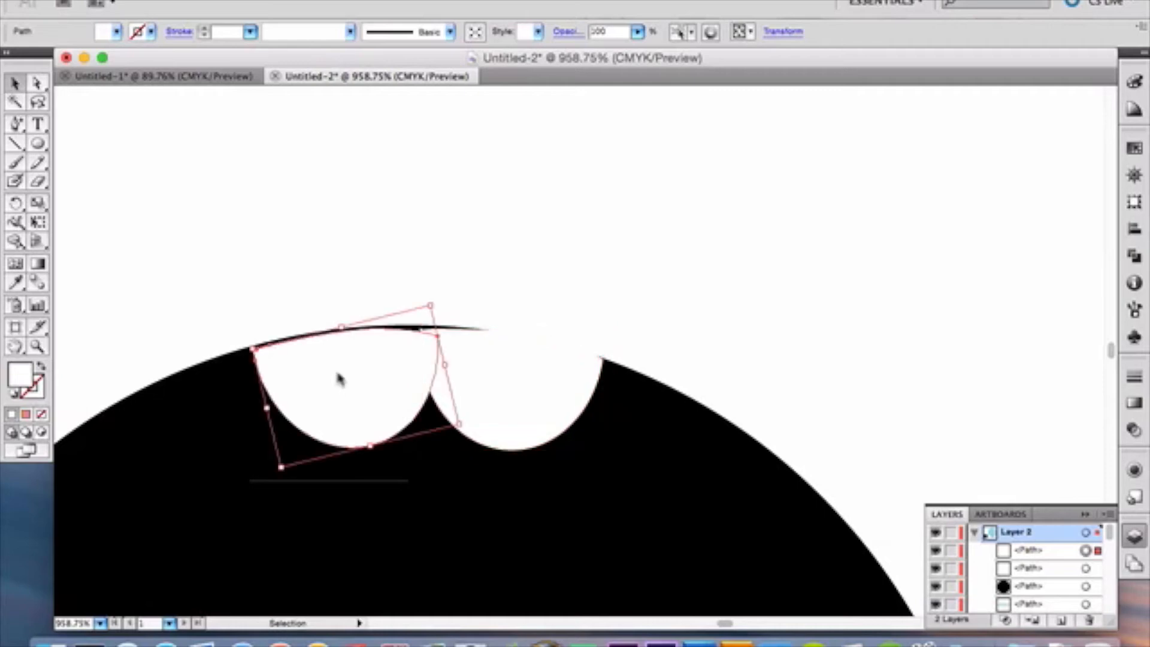
{"action": "left_click", "coordinate": [517, 379]}
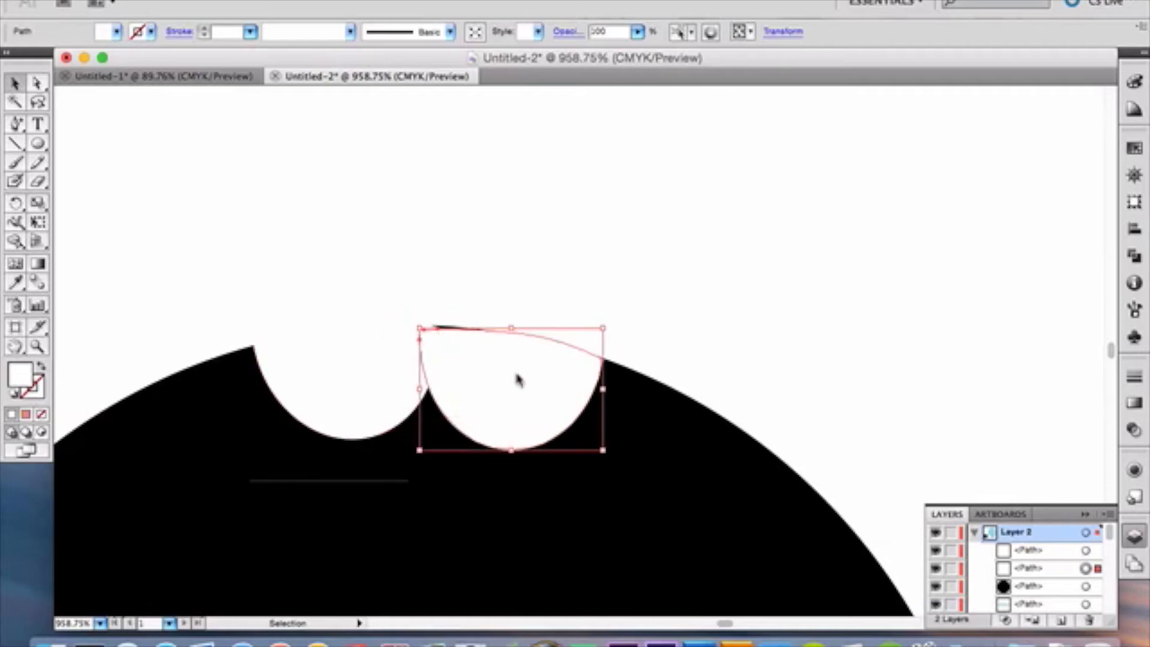
{"action": "left_click", "coordinate": [696, 276]}
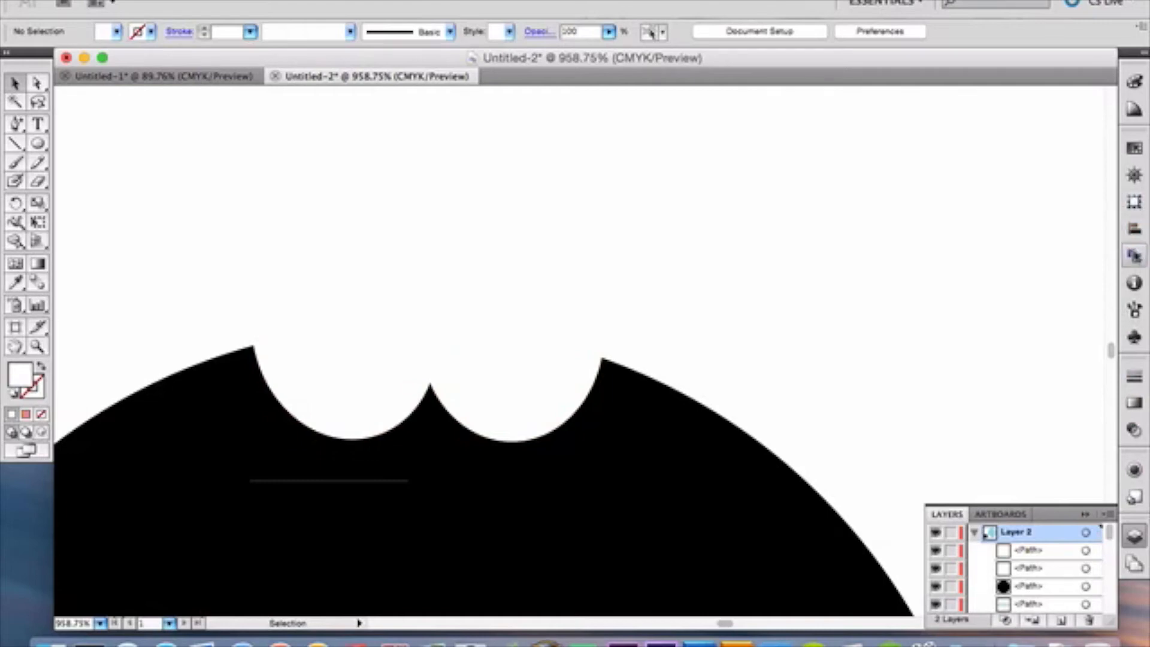
Draw a black circle about 30% as wide as the large black circle, just outside its lower-left edge.
{"action": "left_click", "coordinate": [1134, 200]}
{"action": "left_click", "coordinate": [1134, 175]}
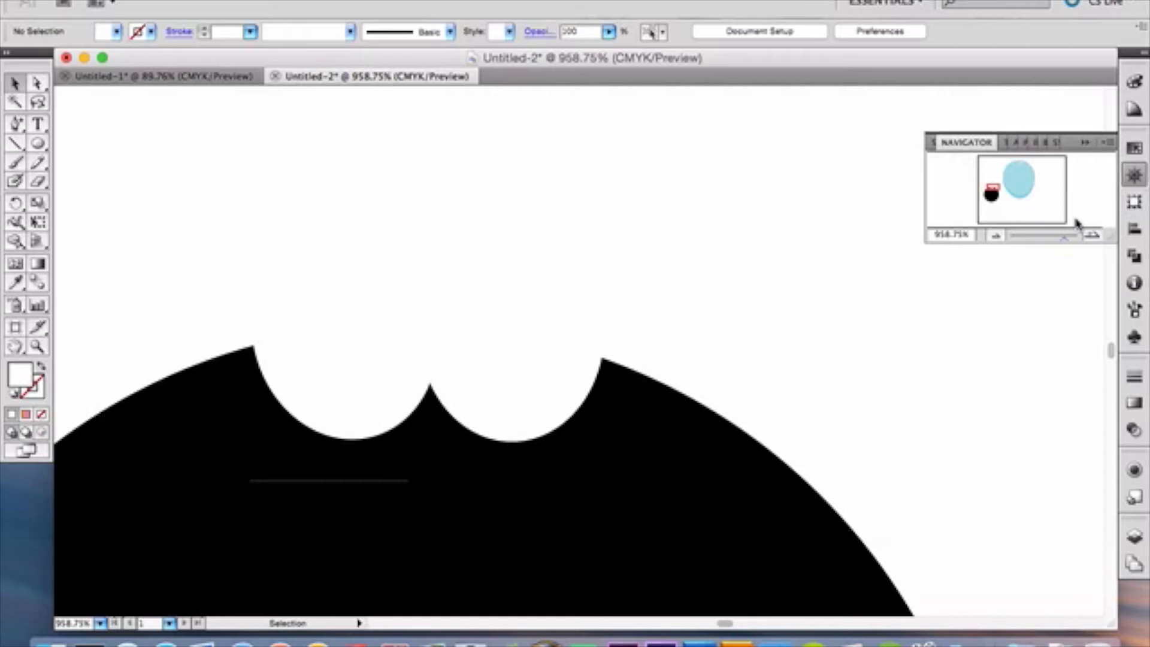
{"action": "left_click", "coordinate": [1067, 239]}
{"action": "left_click_drag", "start_coordinate": [1068, 239], "coordinate": [1022, 236]}
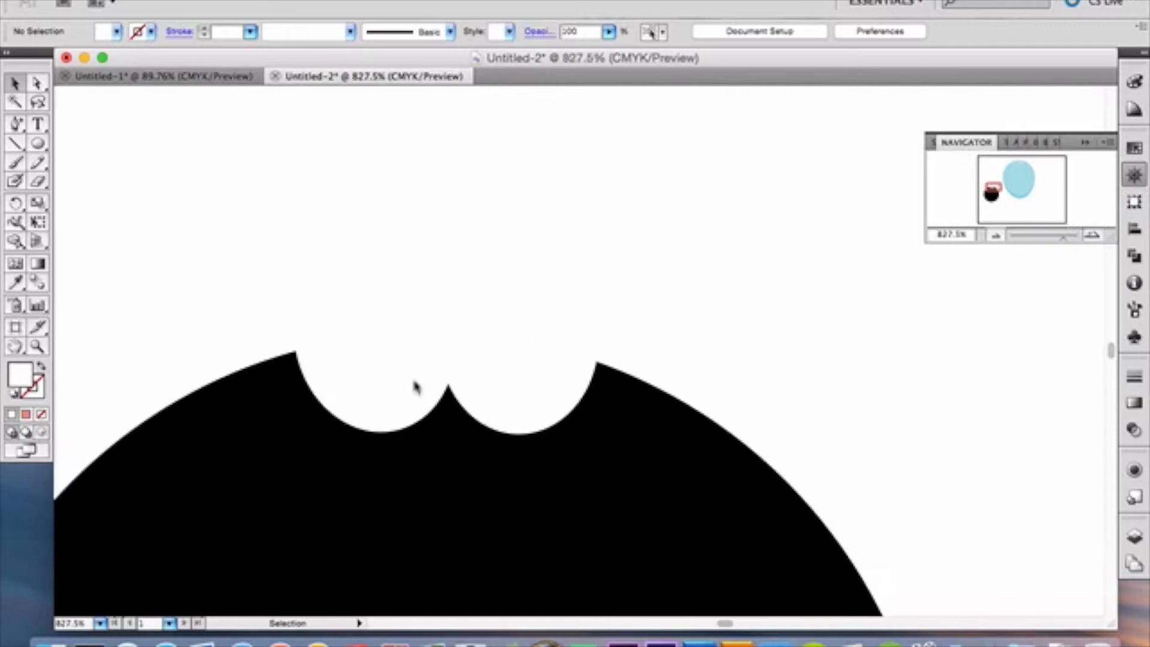
{"action": "scroll", "coordinate": [413, 384], "scroll_direction": "down", "scroll_amount": 6}
{"action": "scroll", "coordinate": [415, 396], "scroll_direction": "down", "scroll_amount": 5}
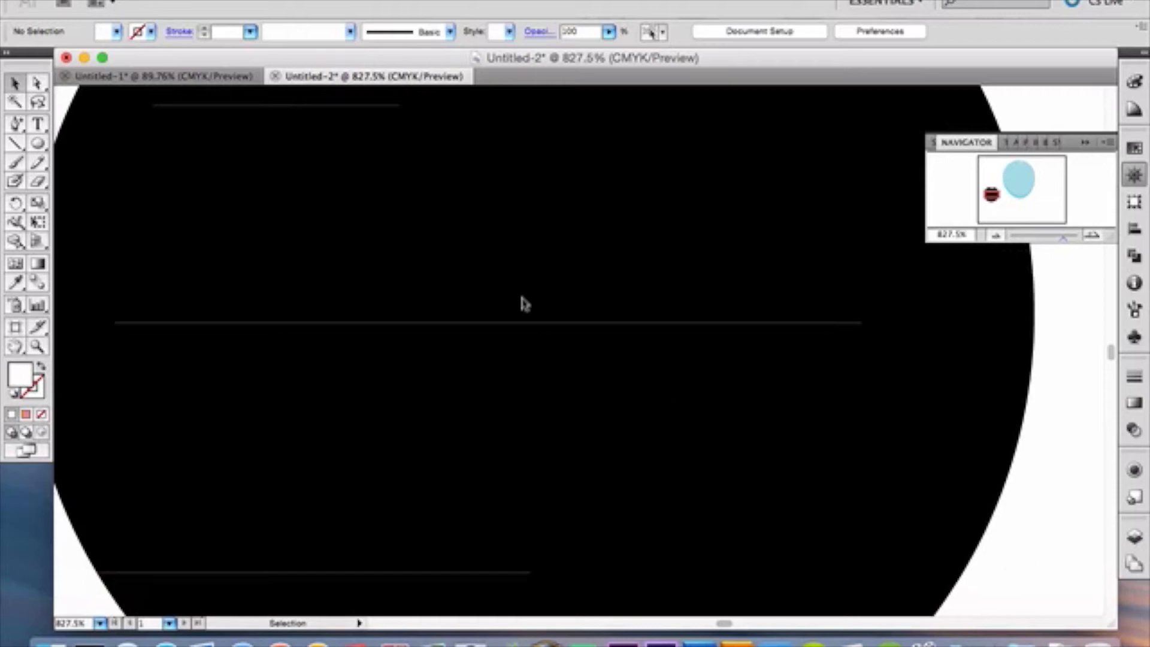
{"action": "left_click", "coordinate": [528, 327]}
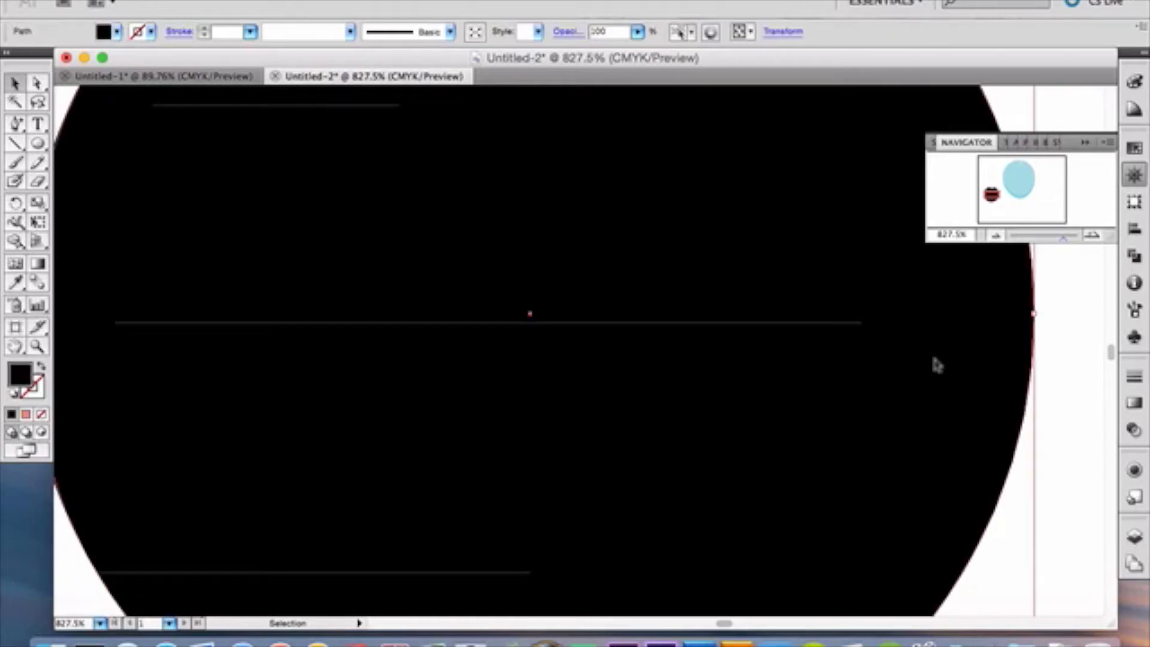
{"action": "left_click_drag", "start_coordinate": [1063, 237], "coordinate": [1061, 237]}
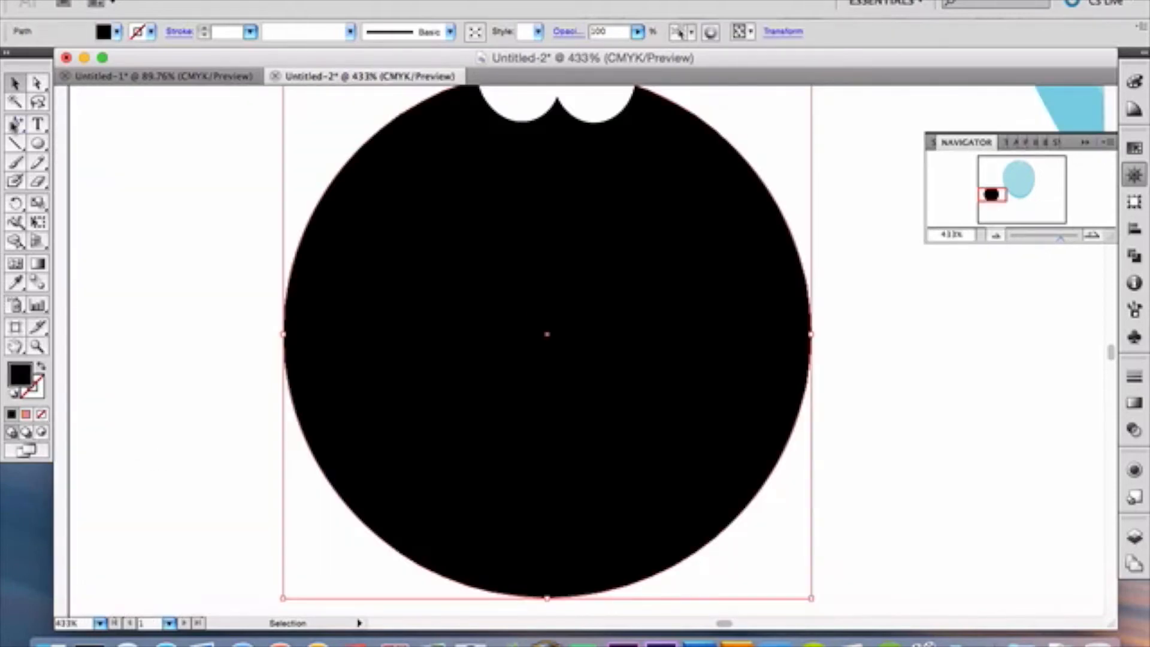
{"action": "left_click", "coordinate": [45, 146]}
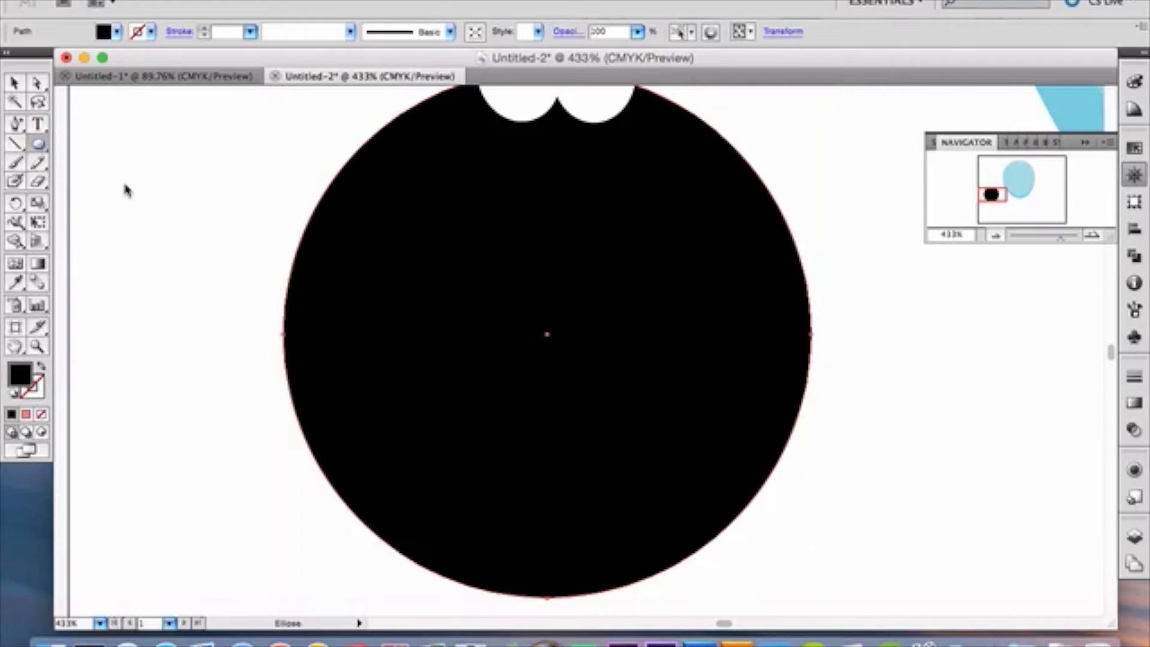
{"action": "scroll", "coordinate": [432, 373], "scroll_direction": "down", "scroll_amount": 5}
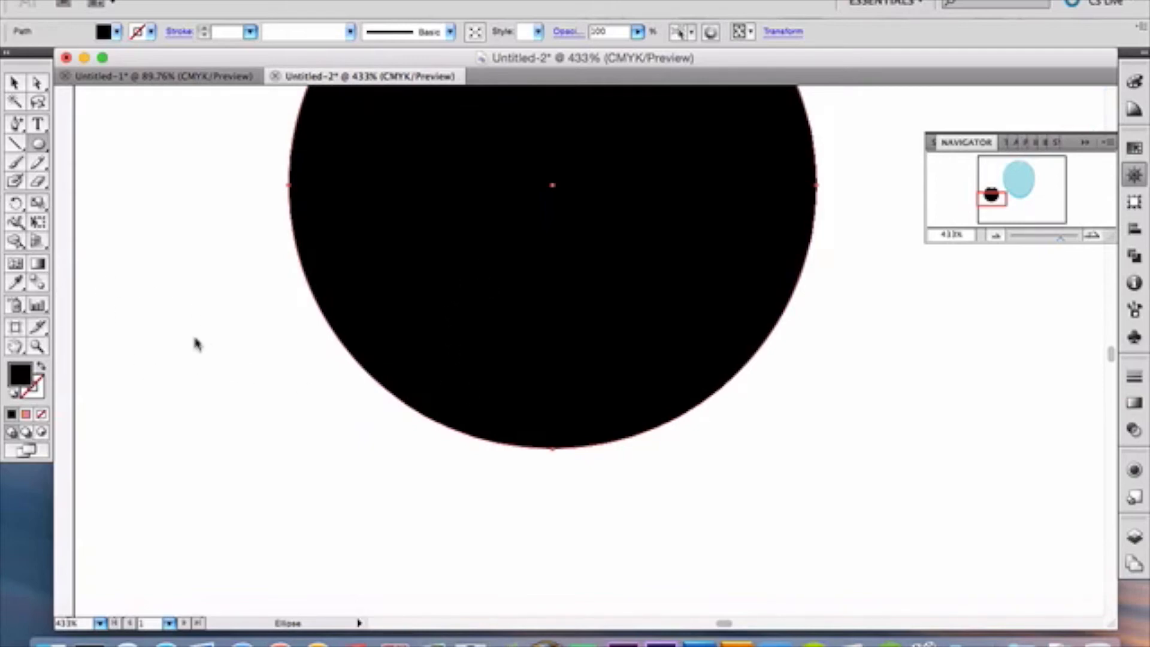
{"action": "left_click_drag", "start_coordinate": [194, 338], "coordinate": [349, 478]}
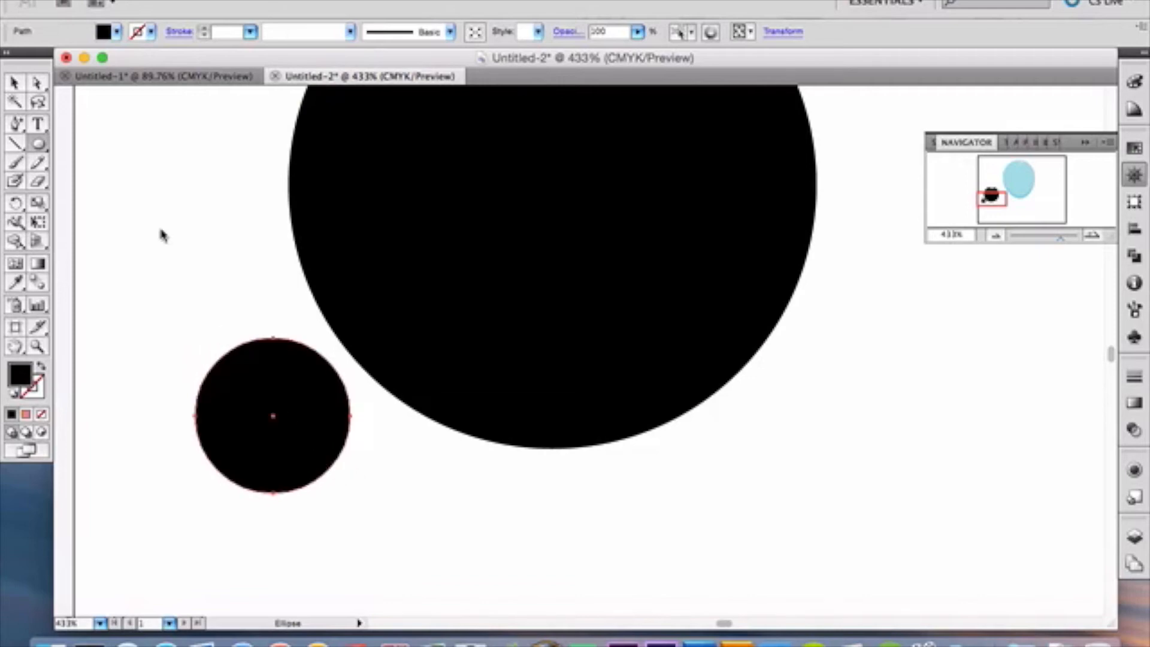
Move the small black circle onto the large circle's bottom edge and fill it with the orange-to-pink linear gradient.
{"action": "left_click", "coordinate": [16, 83]}
{"action": "left_click_drag", "start_coordinate": [304, 431], "coordinate": [588, 424]}
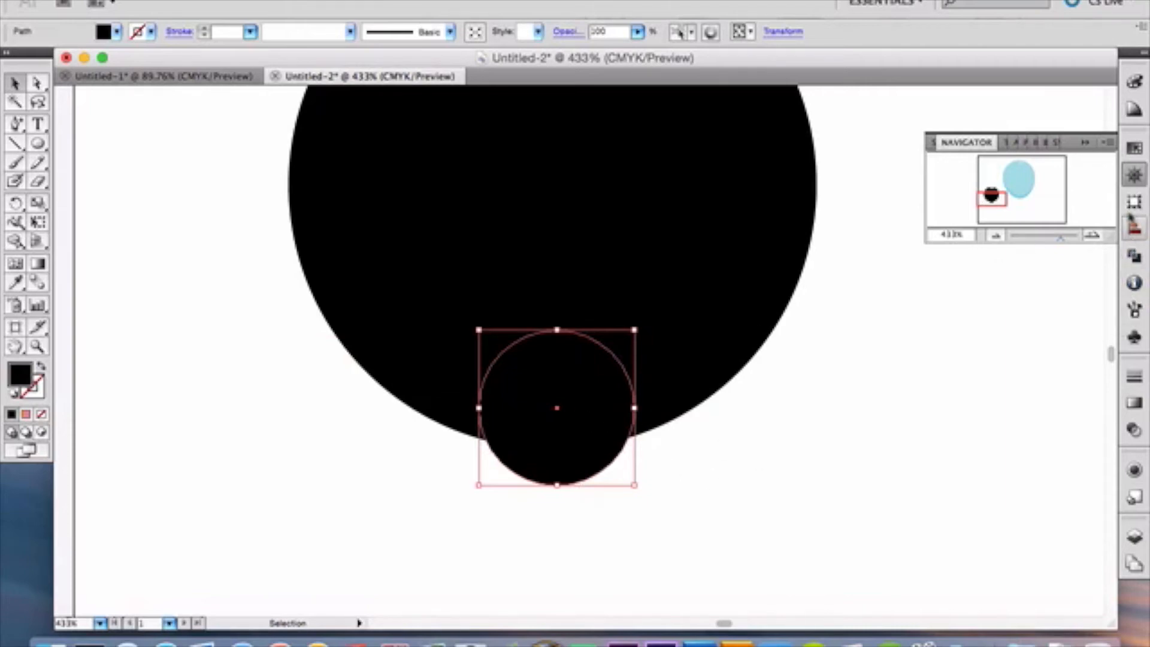
{"action": "left_click", "coordinate": [1134, 405]}
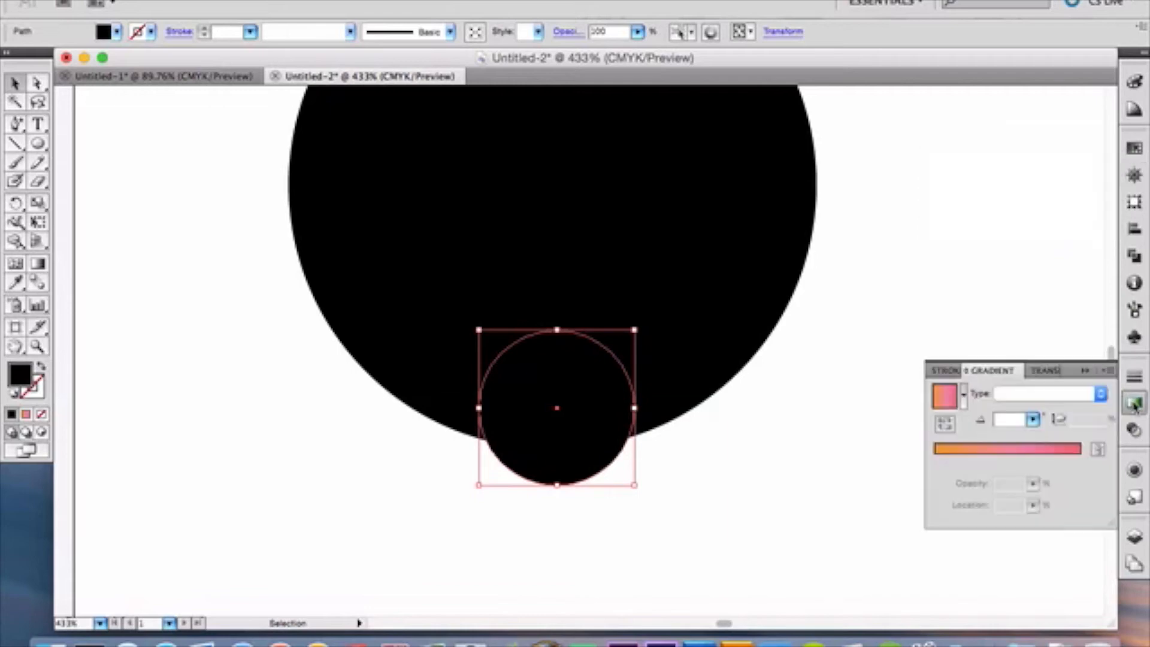
{"action": "left_click", "coordinate": [995, 450]}
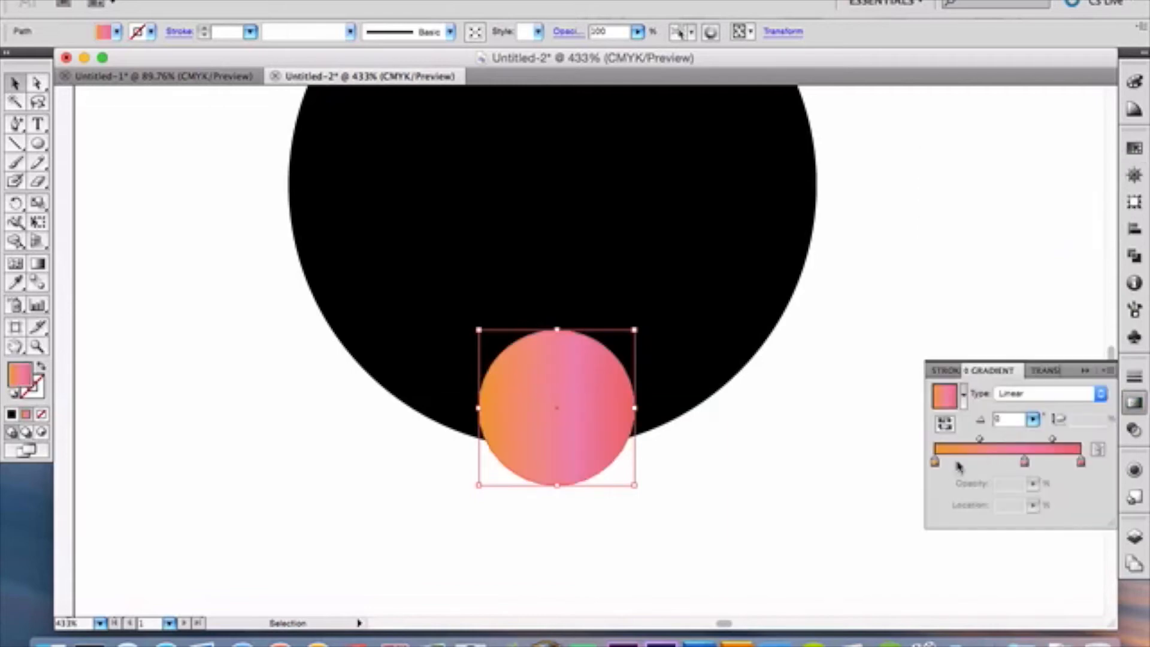
Remove the orange stop from the small circle's gradient so it runs only from pink to red.
{"action": "left_click", "coordinate": [935, 462]}
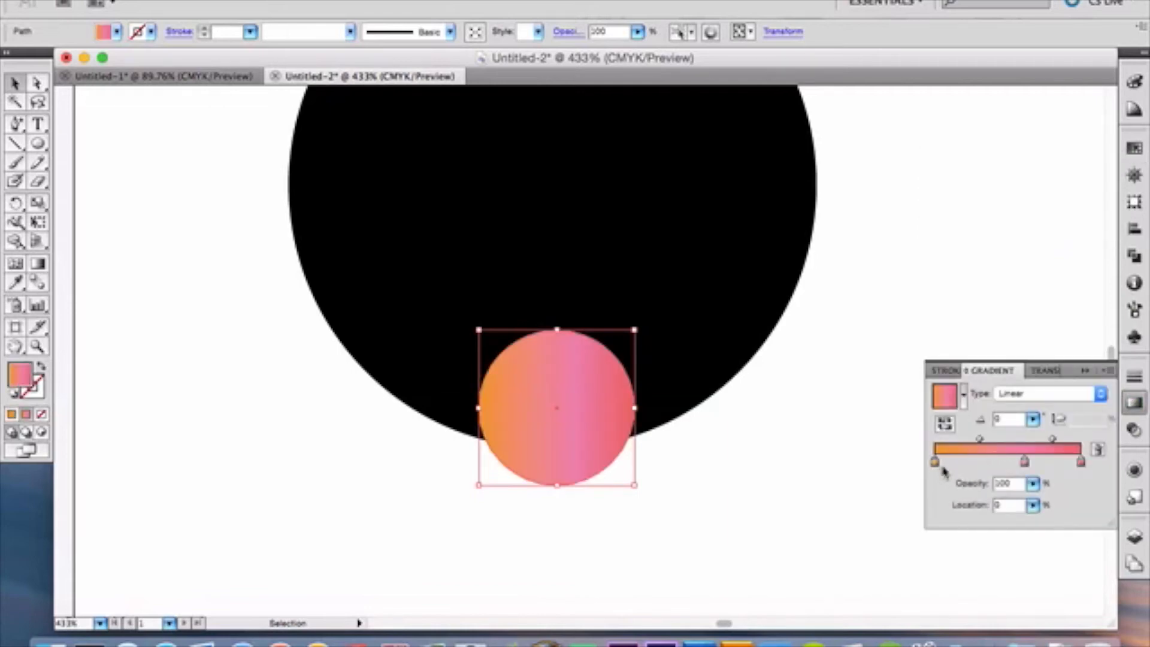
{"action": "double_click", "coordinate": [936, 464]}
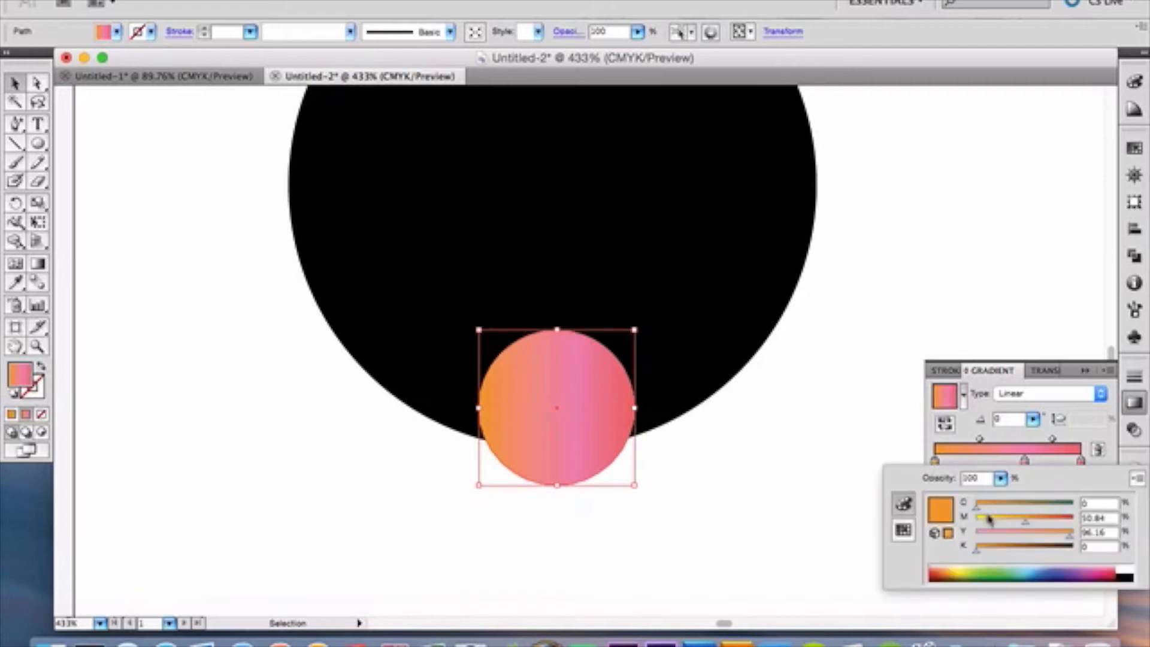
{"action": "left_click", "coordinate": [1003, 456]}
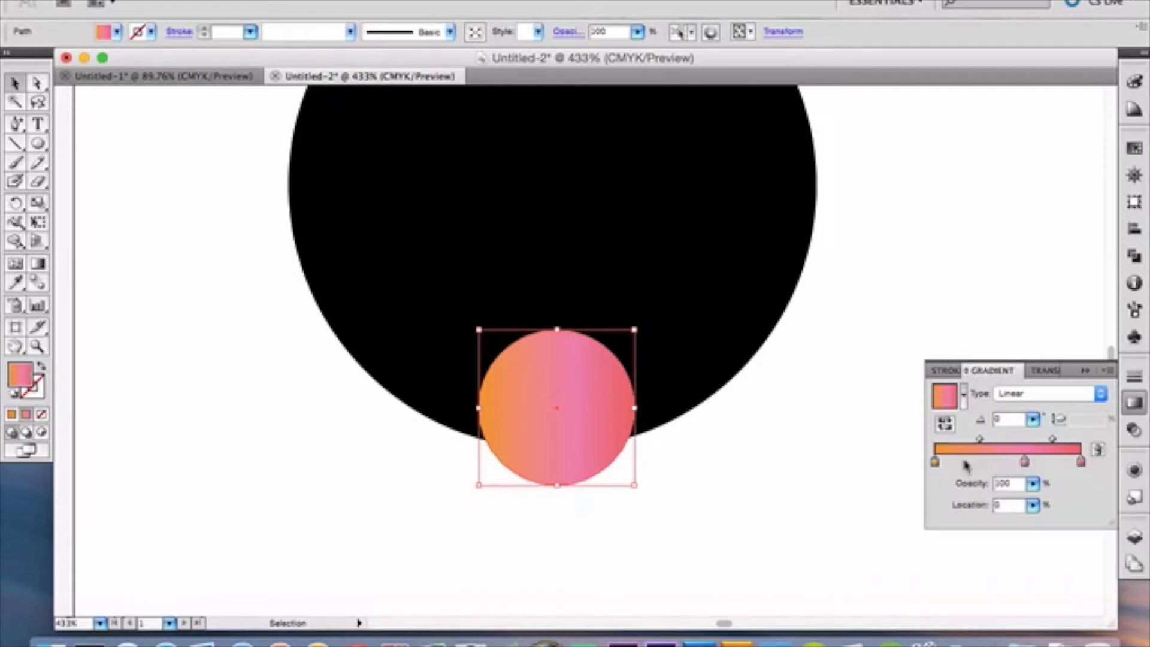
{"action": "left_click_drag", "start_coordinate": [935, 460], "coordinate": [910, 472]}
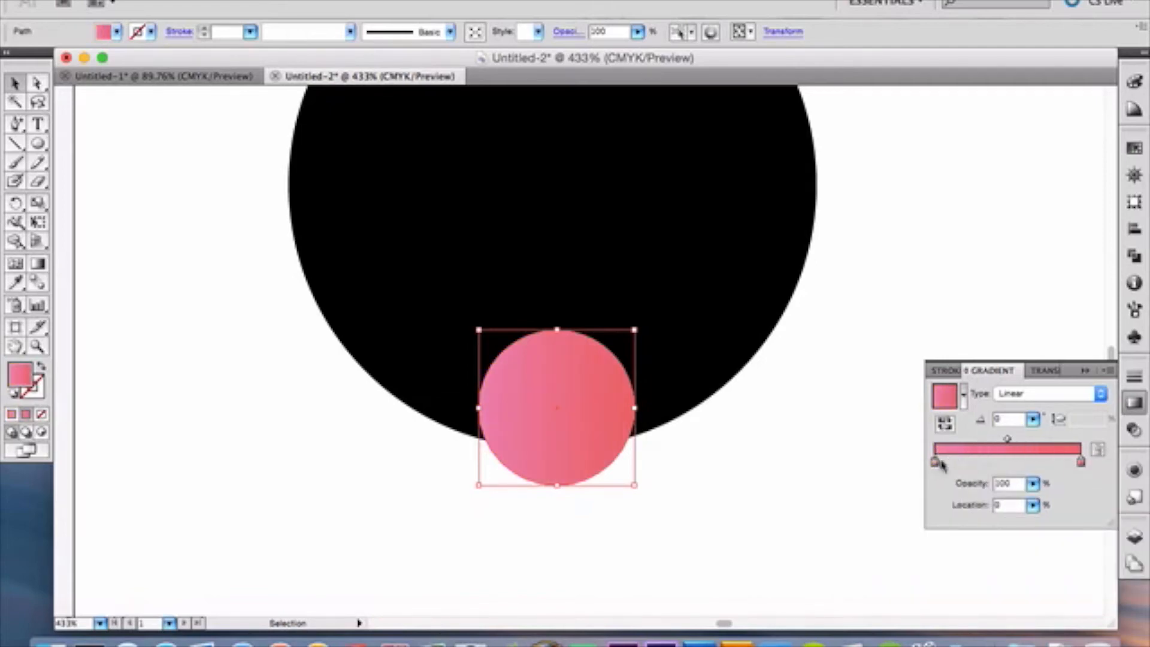
Set the colour of the gradient's red end stop to magenta 100% and yellow 49%.
{"action": "double_click", "coordinate": [1082, 462]}
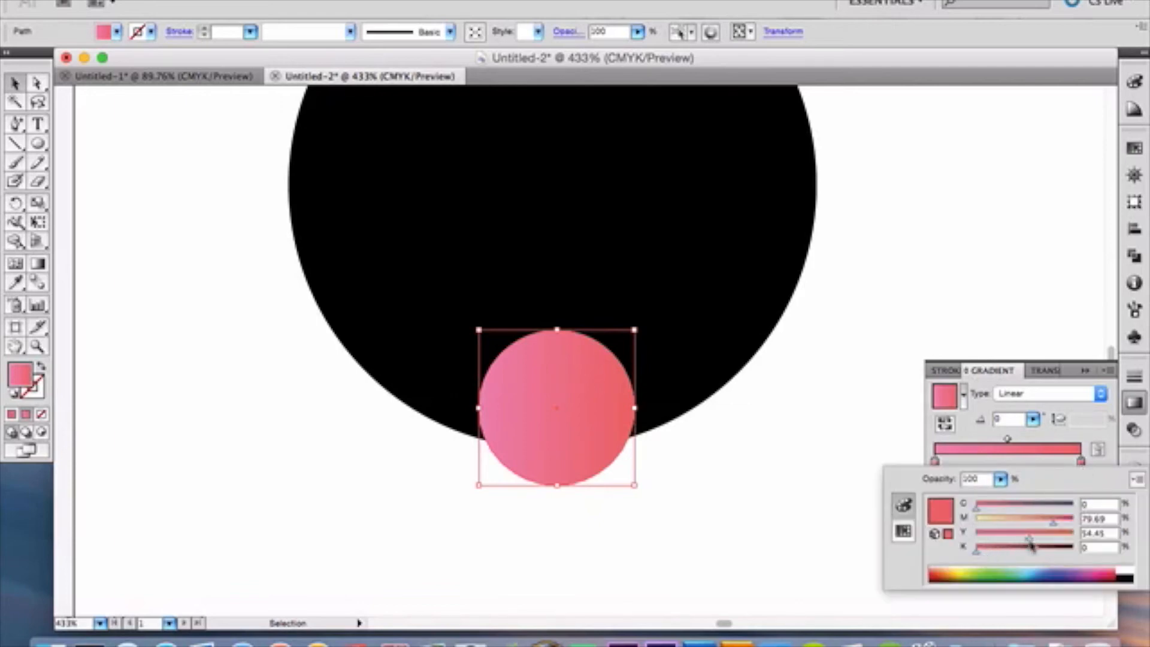
{"action": "left_click_drag", "start_coordinate": [1030, 541], "coordinate": [1052, 531]}
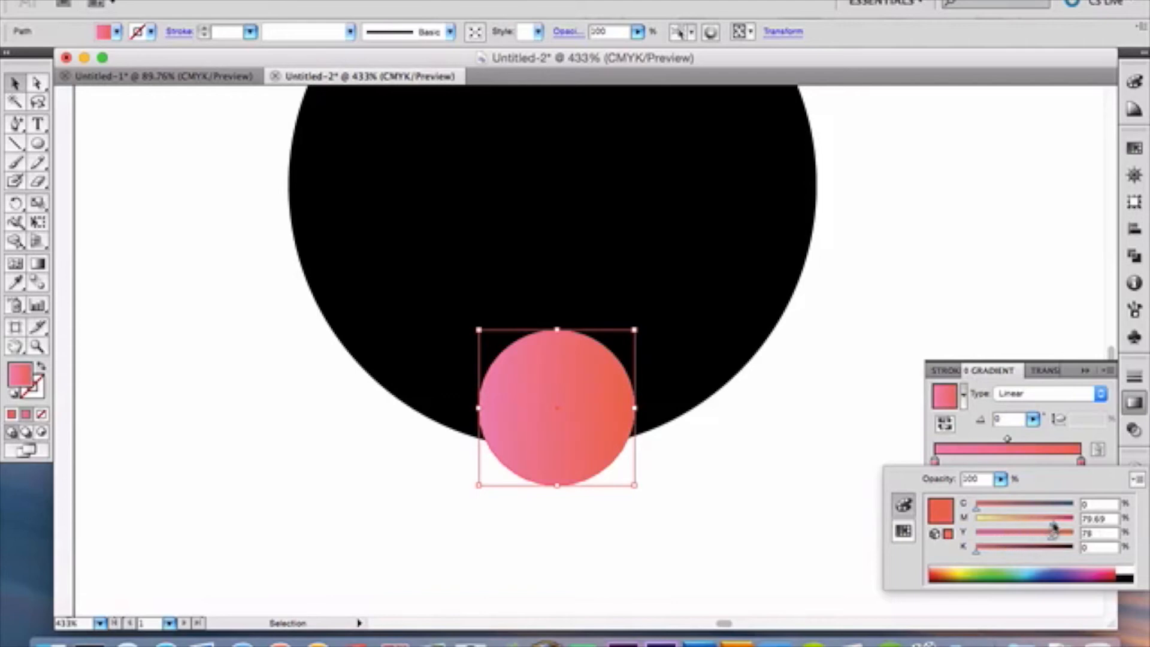
{"action": "left_click_drag", "start_coordinate": [1054, 522], "coordinate": [1073, 522]}
{"action": "left_click_drag", "start_coordinate": [1052, 536], "coordinate": [1024, 538]}
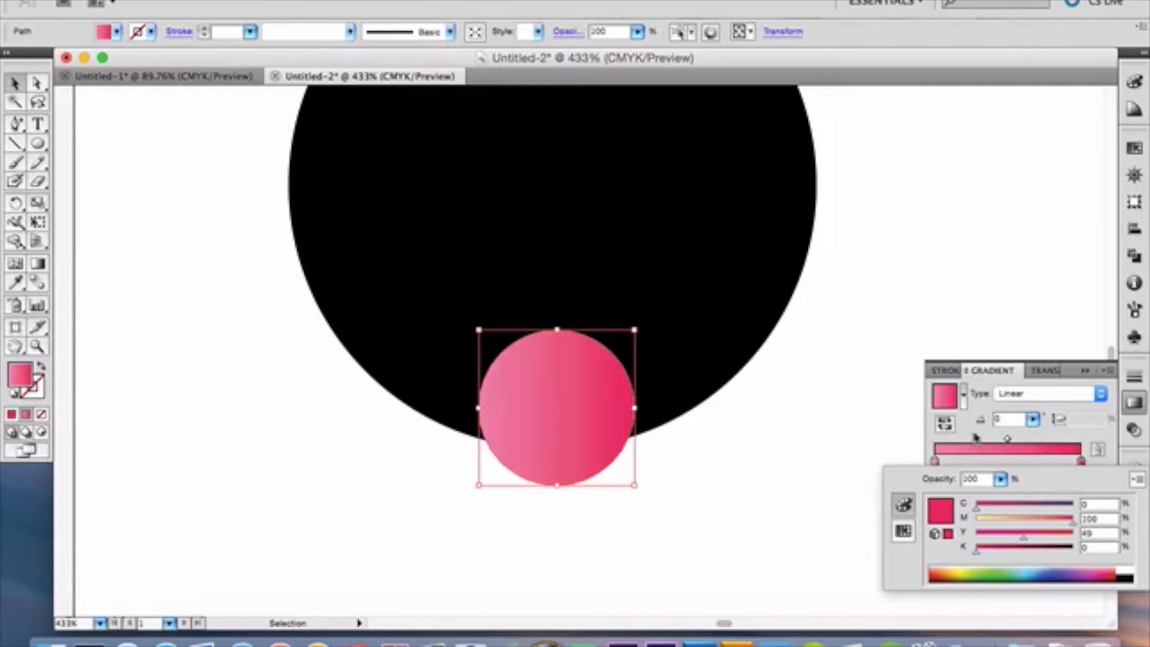
{"action": "left_click", "coordinate": [975, 438]}
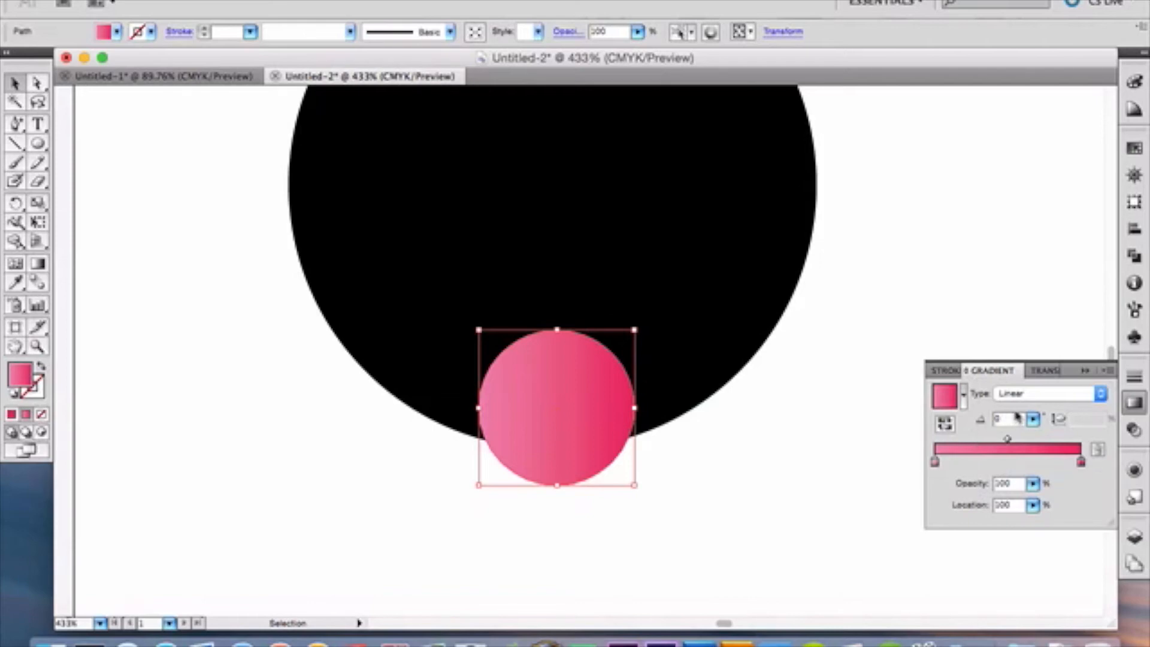
Set the small circle's gradient angle to 85° and its red end stop to magenta 94% and yellow 63%.
{"action": "left_click", "coordinate": [1032, 418]}
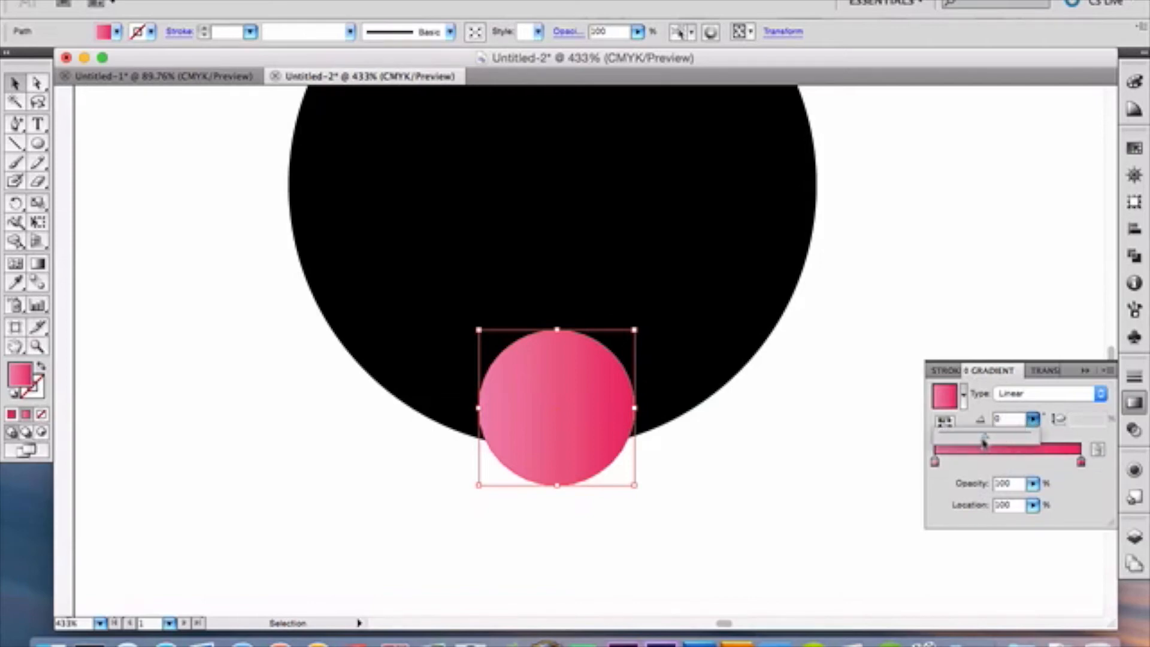
{"action": "left_click_drag", "start_coordinate": [985, 440], "coordinate": [1011, 442]}
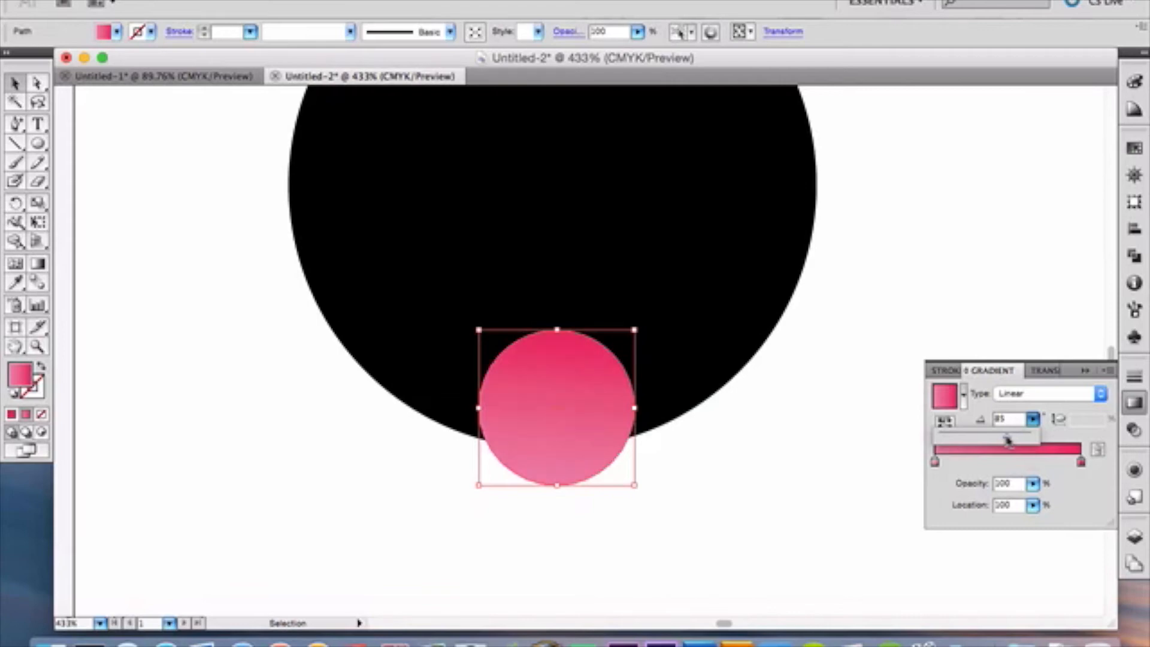
{"action": "double_click", "coordinate": [1080, 460]}
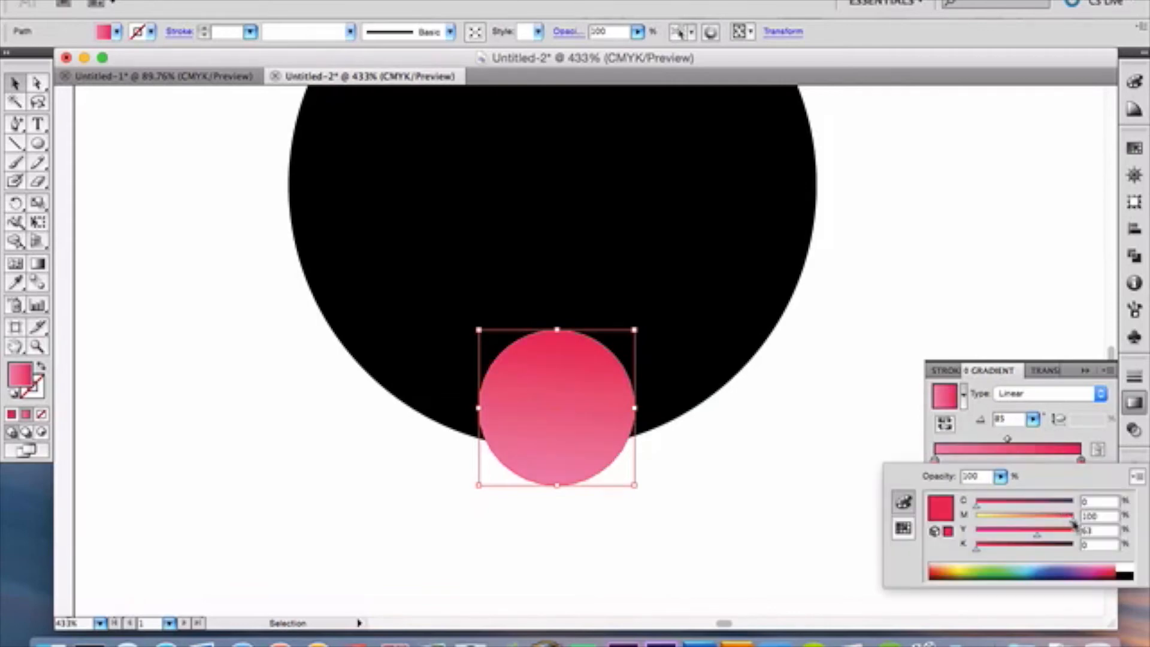
{"action": "left_click_drag", "start_coordinate": [1073, 521], "coordinate": [1067, 521]}
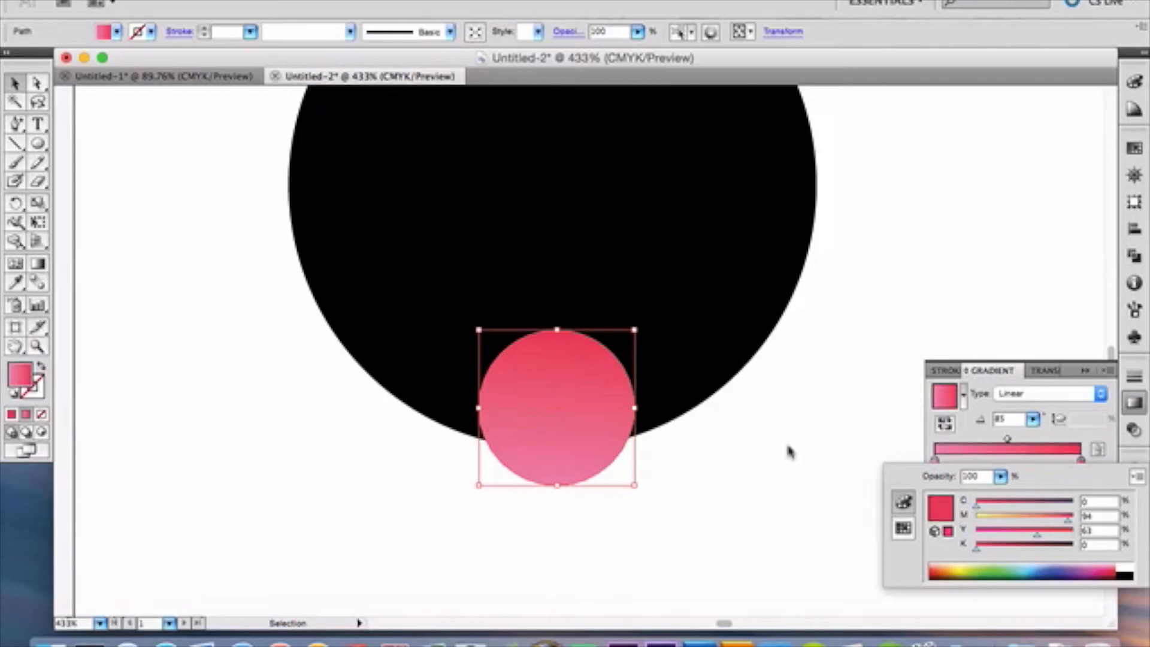
{"action": "left_click", "coordinate": [1092, 442]}
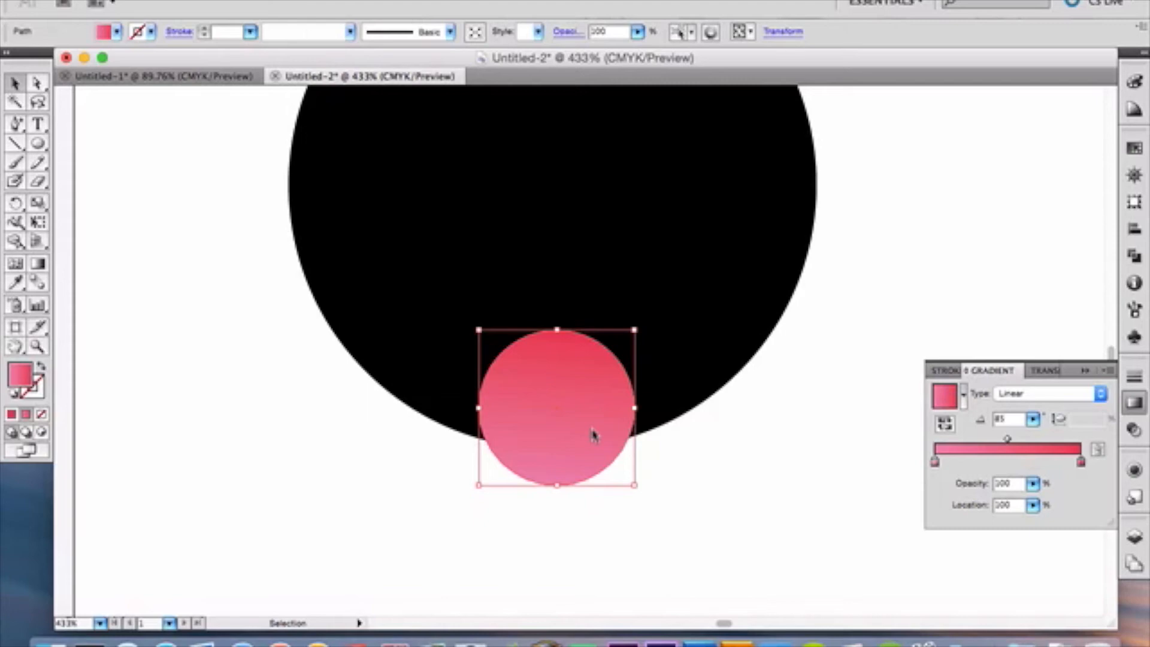
{"action": "left_click_drag", "start_coordinate": [592, 430], "coordinate": [591, 423]}
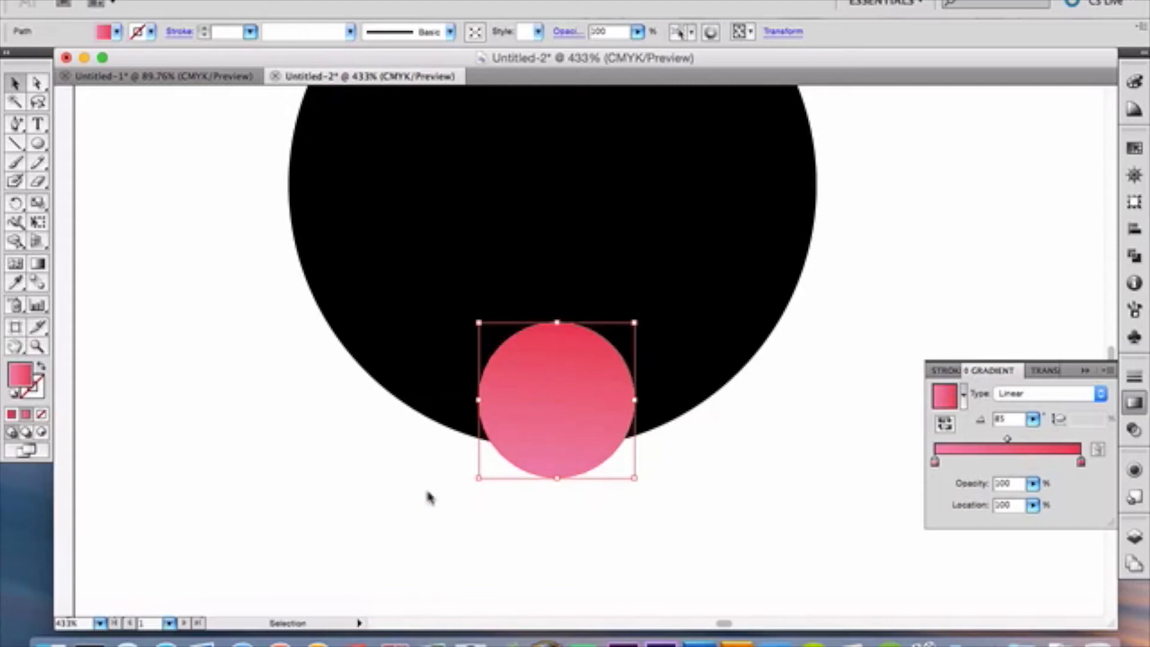
{"action": "left_click_drag", "start_coordinate": [548, 442], "coordinate": [548, 450]}
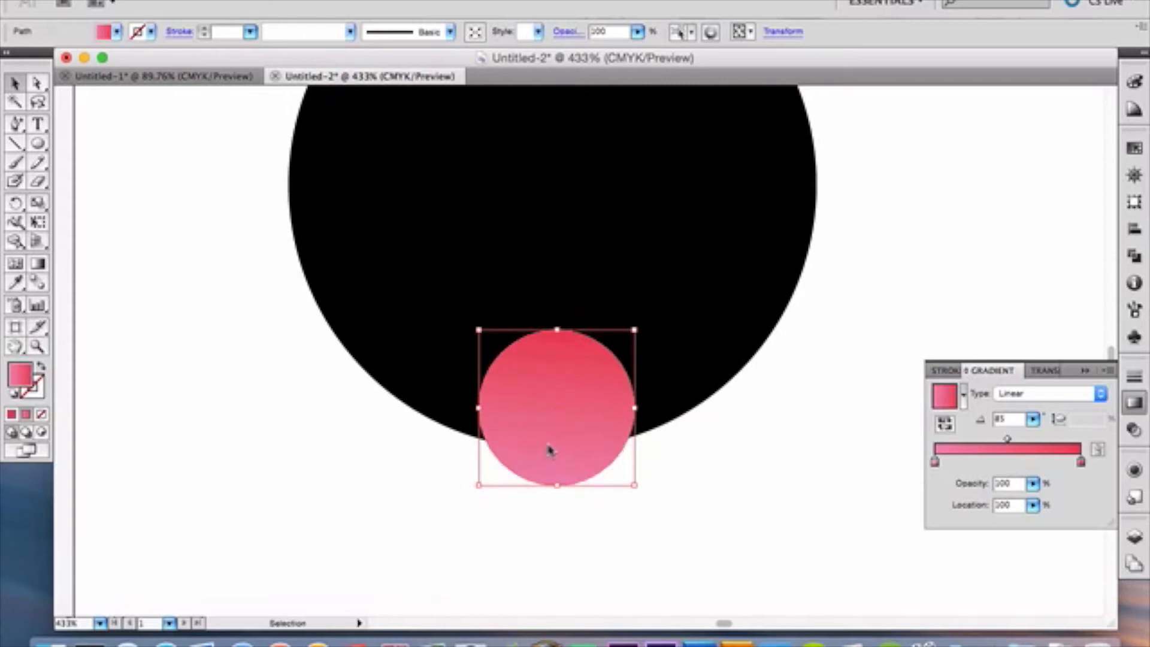
{"action": "left_click", "coordinate": [395, 488]}
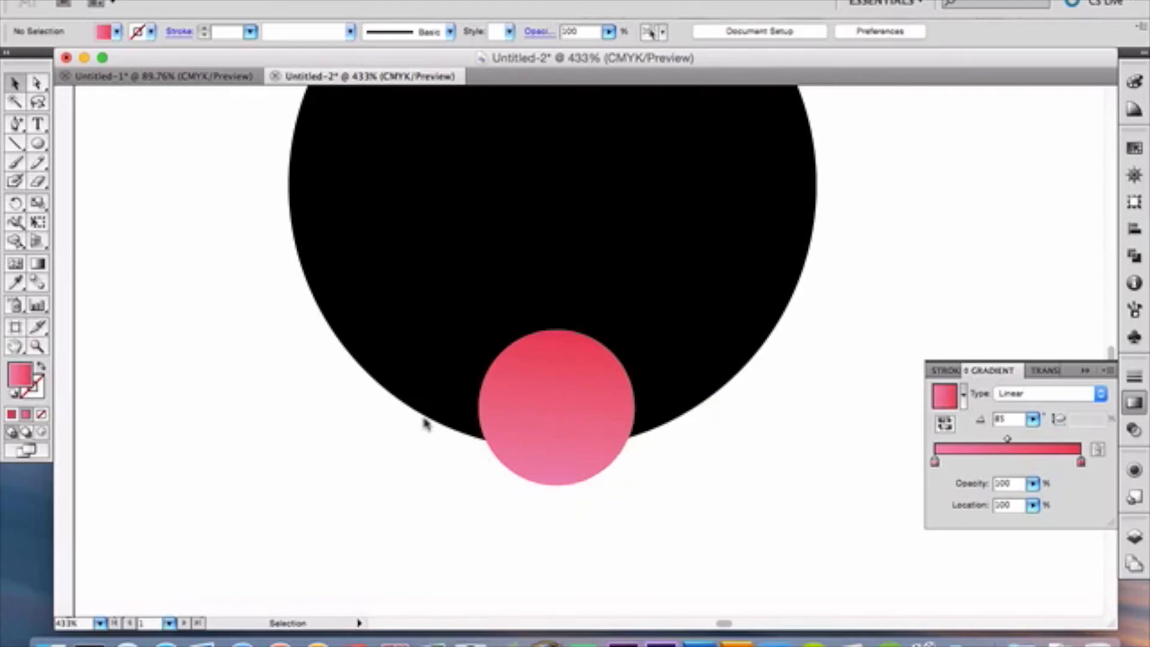
Erase the part of the pink circle that extends below the black circle's bottom edge.
{"action": "left_click", "coordinate": [38, 183]}
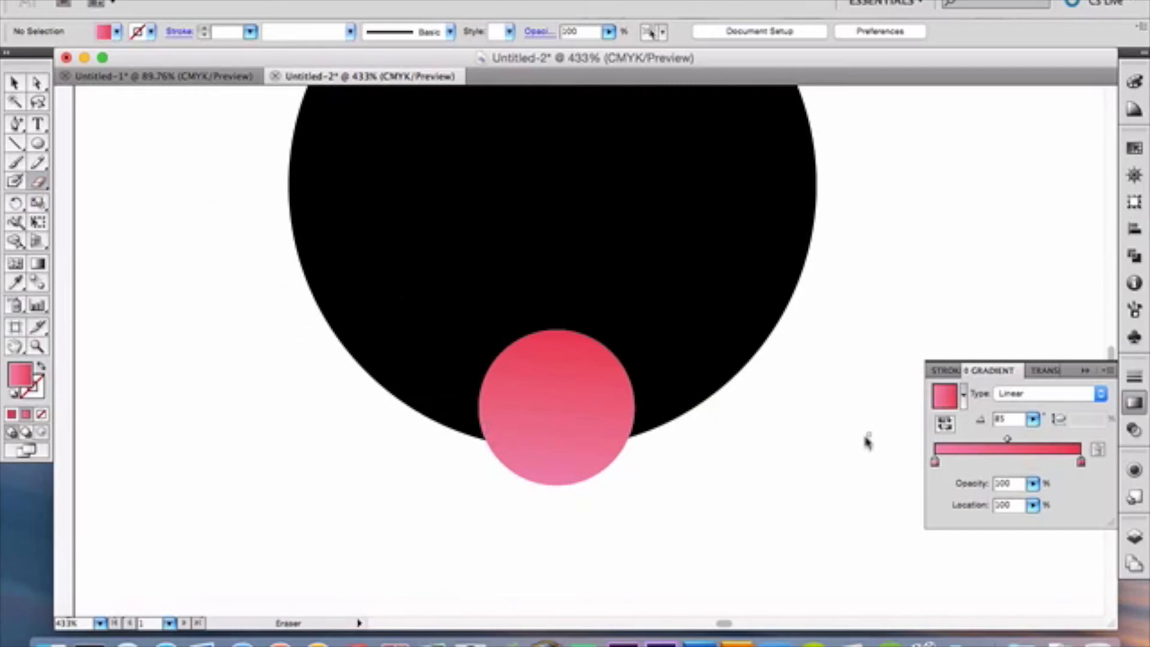
{"action": "left_click", "coordinate": [15, 83]}
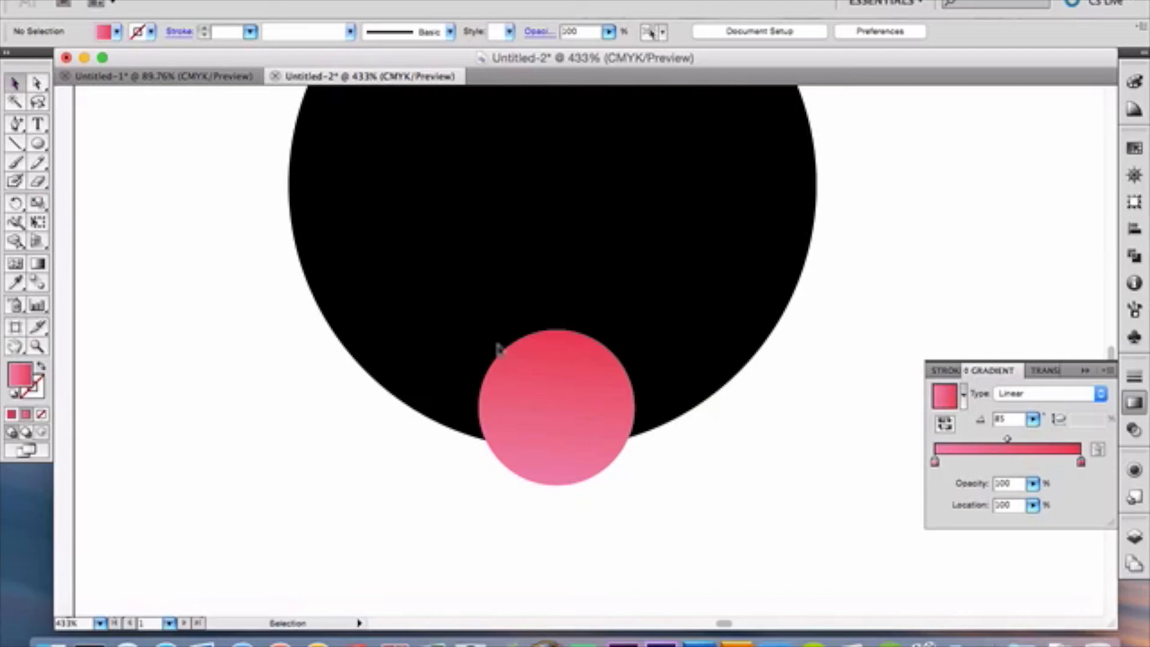
{"action": "left_click", "coordinate": [569, 447]}
{"action": "left_click", "coordinate": [38, 181]}
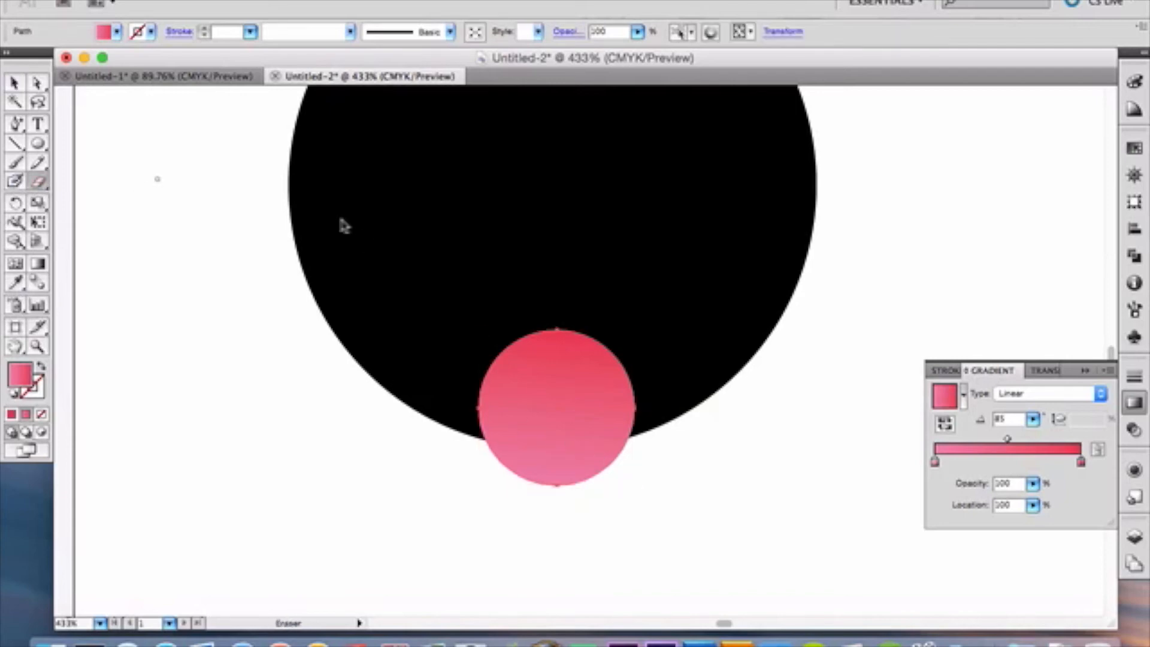
{"action": "left_click", "coordinate": [1134, 536]}
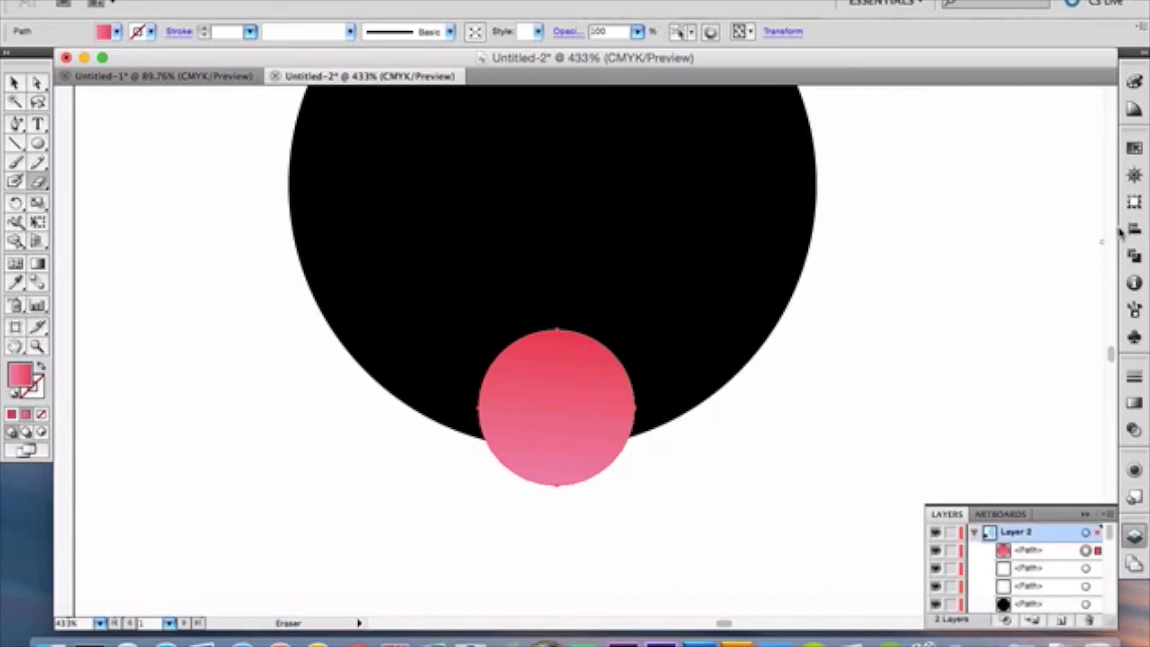
{"action": "left_click", "coordinate": [1134, 175]}
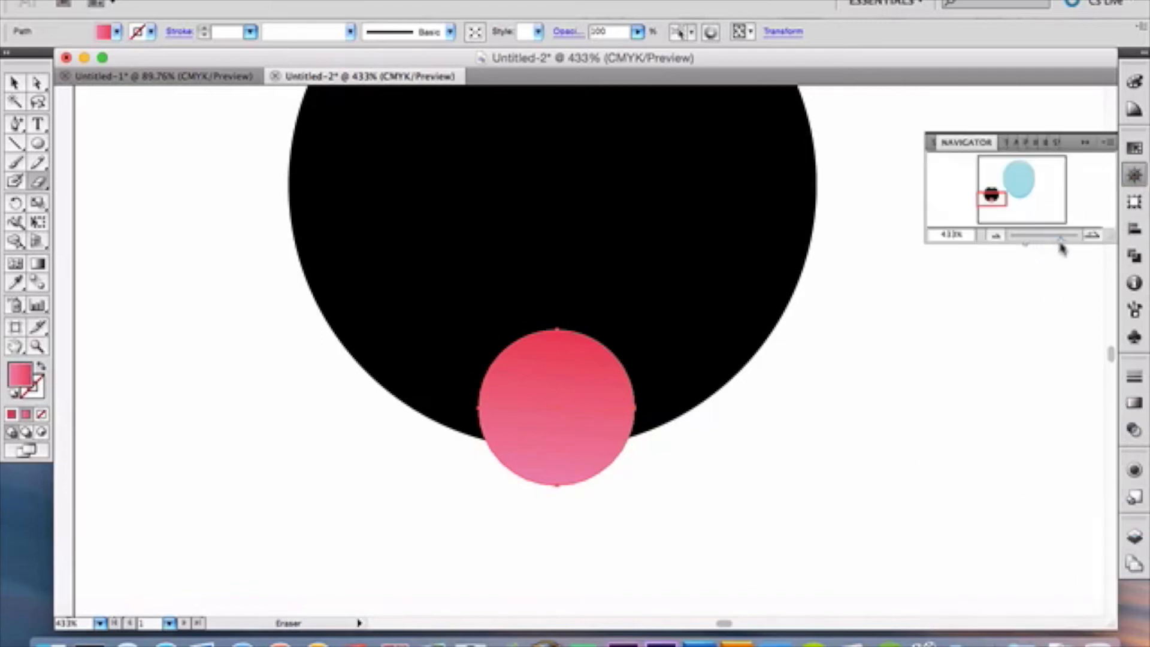
{"action": "left_click_drag", "start_coordinate": [1062, 240], "coordinate": [1069, 241]}
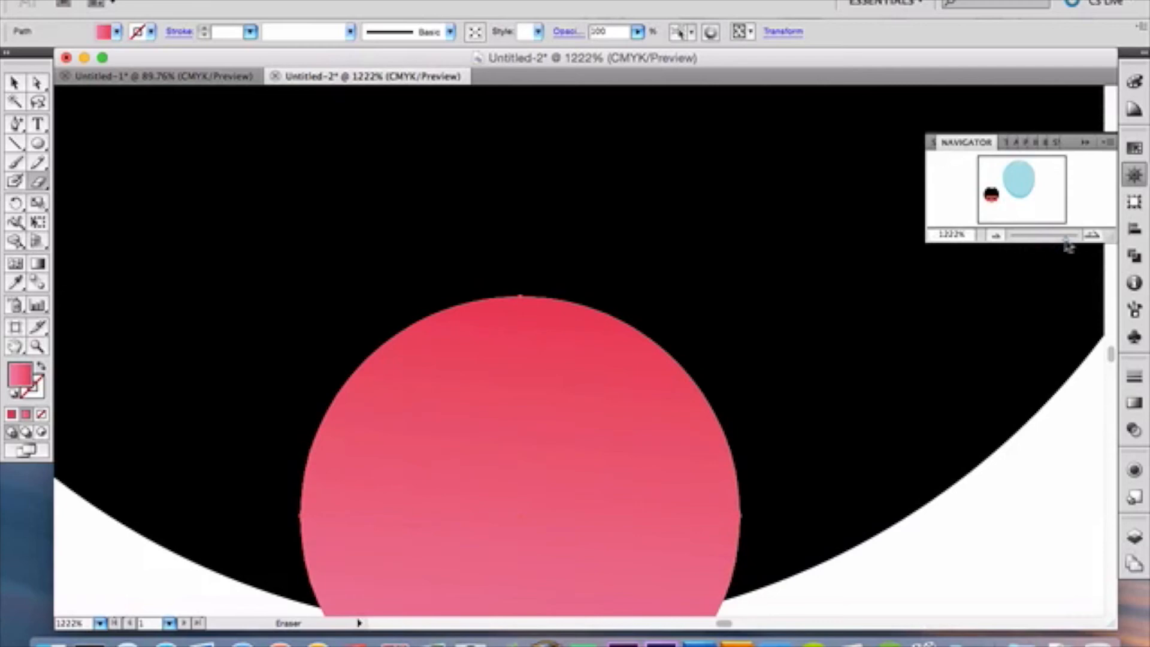
{"action": "scroll", "coordinate": [482, 458], "scroll_direction": "down", "scroll_amount": 2}
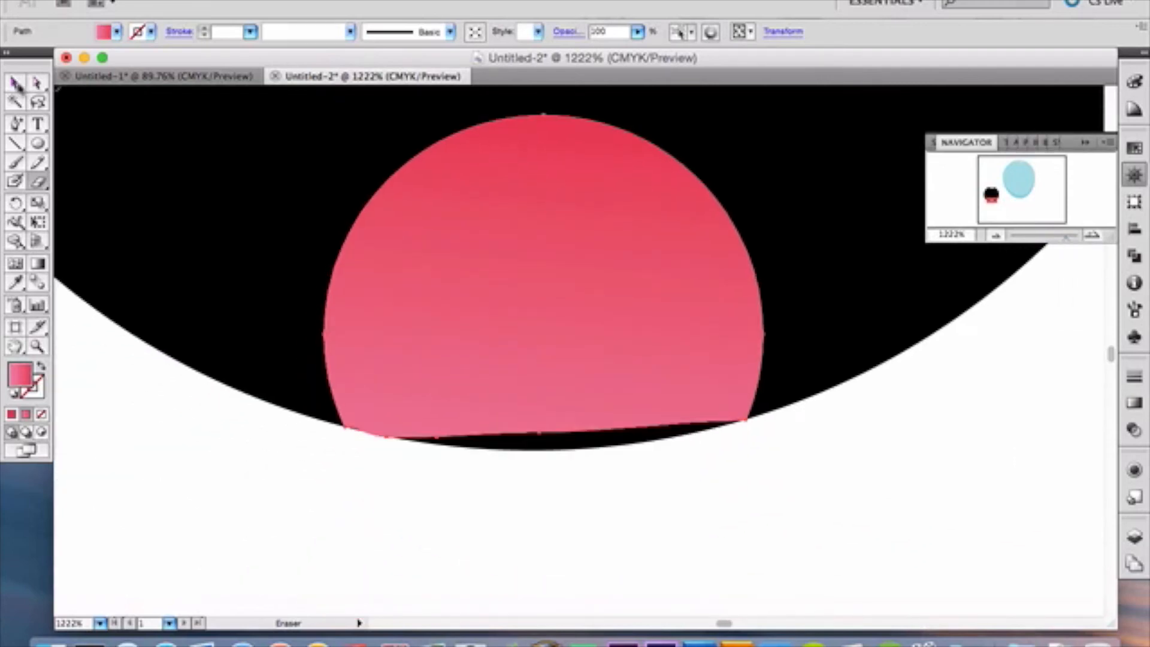
Reposition the trimmed pink shape against the black circle's bottom edge, slightly right of centre.
{"action": "left_click", "coordinate": [15, 83]}
{"action": "key", "text": "Left"}
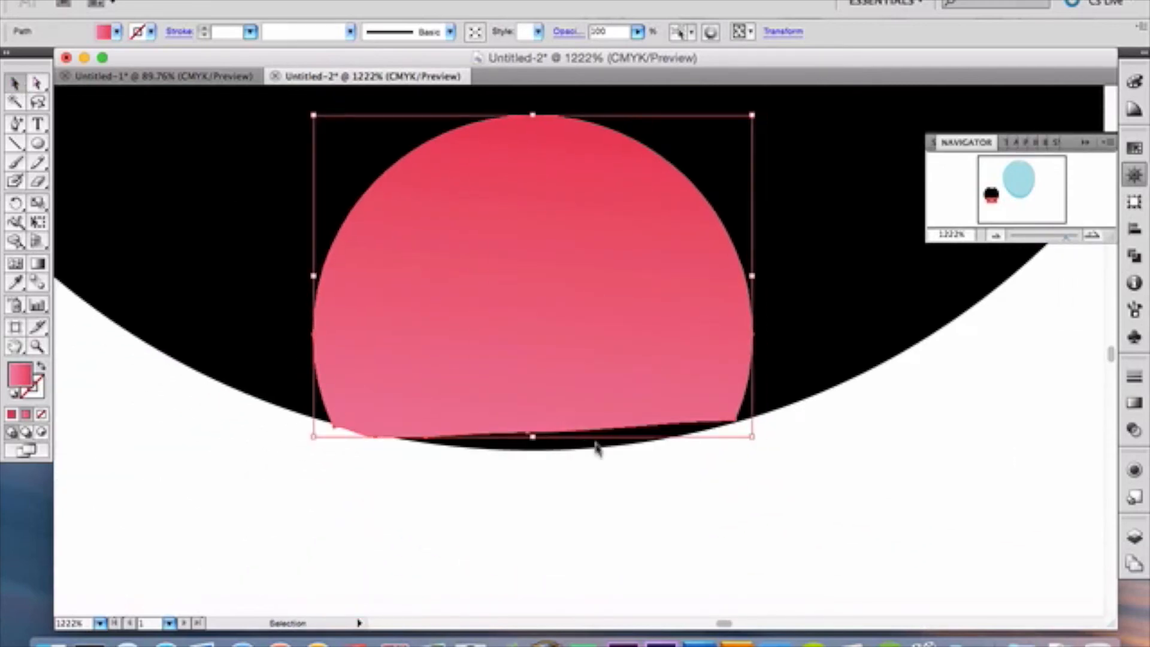
{"action": "key", "text": "Down"}
{"action": "key", "text": "Down"}
{"action": "key", "text": "Right"}
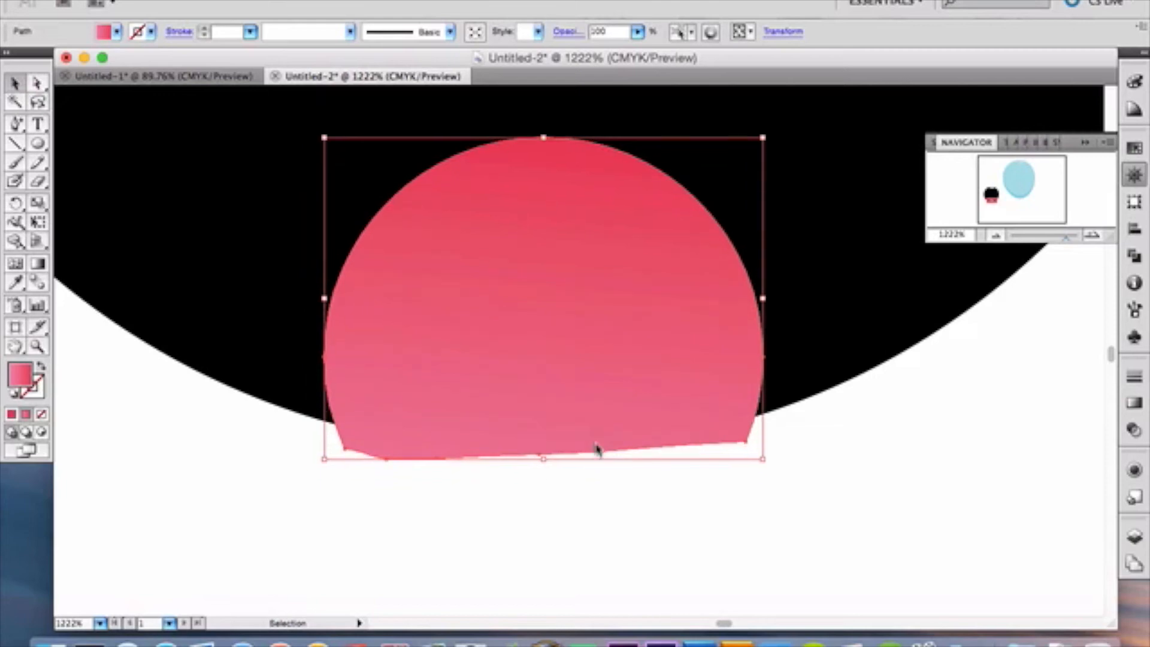
{"action": "left_click_drag", "start_coordinate": [1068, 243], "coordinate": [1047, 244]}
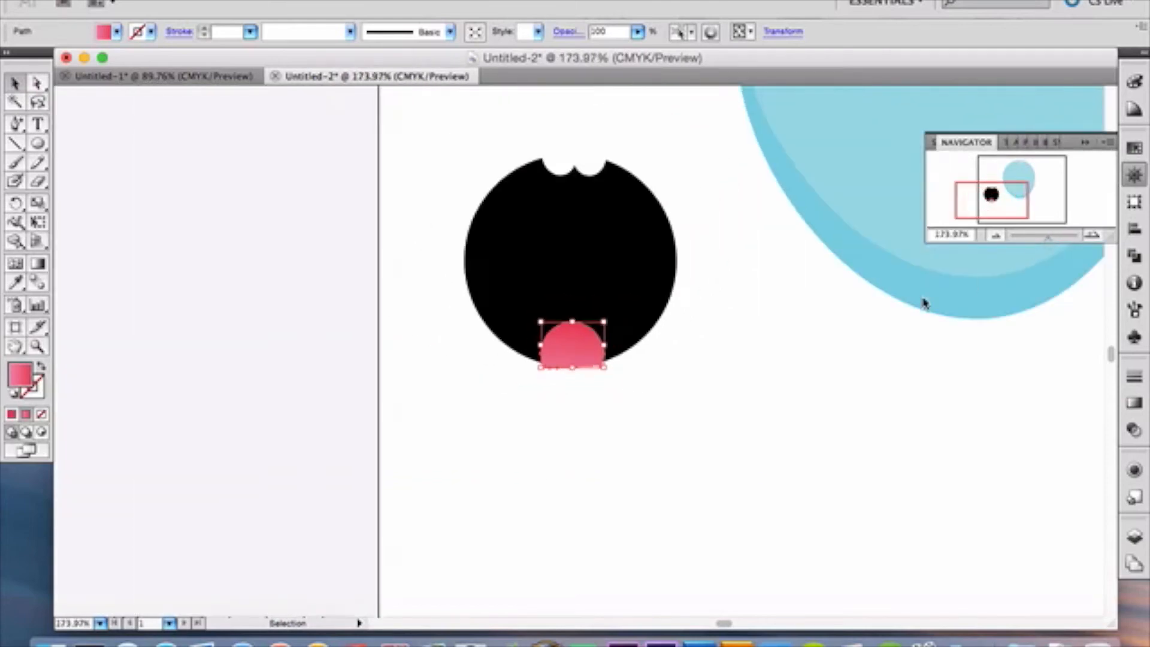
{"action": "mouse_move", "coordinate": [585, 339]}
{"action": "left_mouse_down"}
{"action": "mouse_move", "coordinate": [586, 290]}
{"action": "mouse_move", "coordinate": [588, 343]}
{"action": "left_mouse_up"}
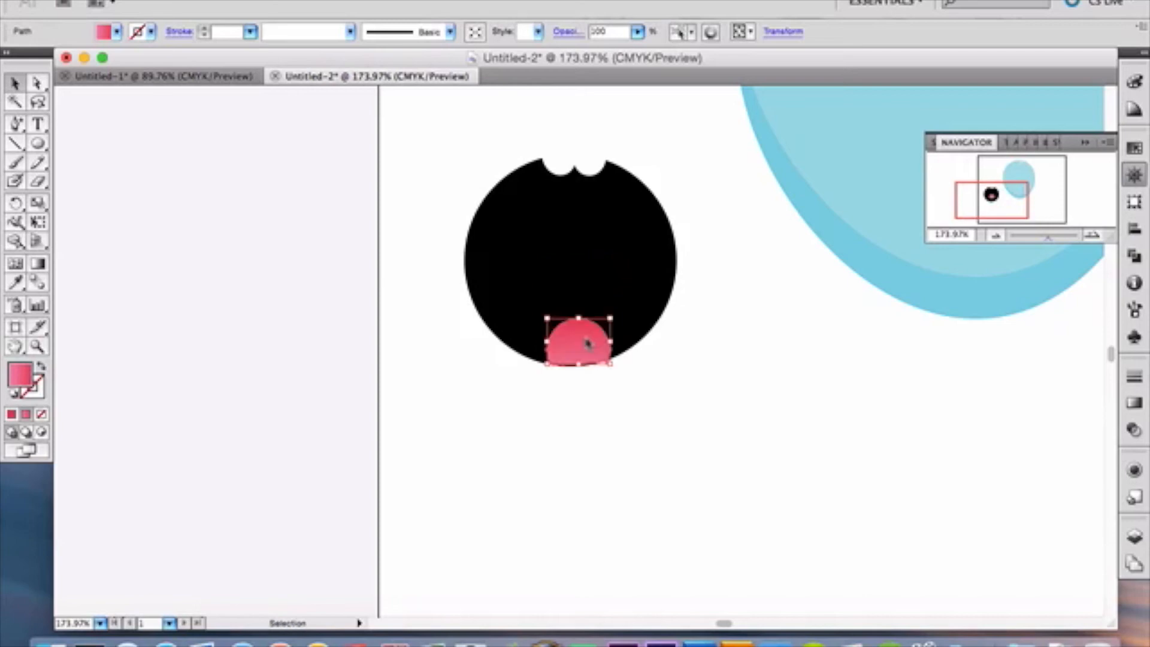
{"action": "left_click", "coordinate": [738, 455]}
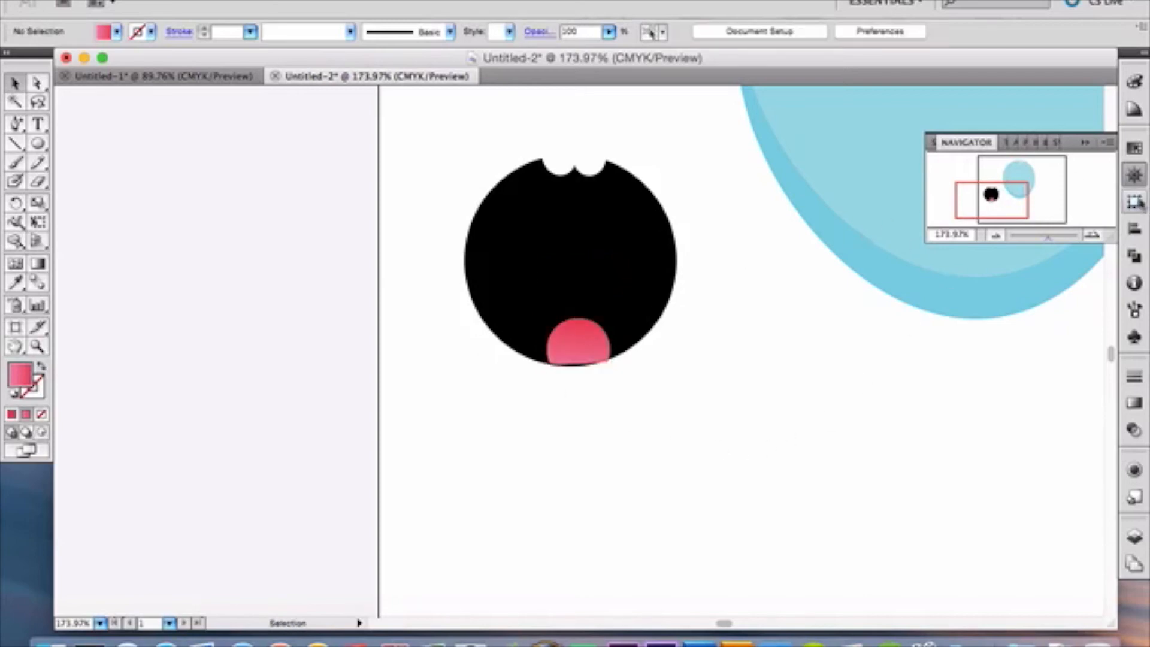
Move the black mouth together with its teeth and tongue onto the lower half of the light blue egg body, centred horizontally.
{"action": "left_click", "coordinate": [1135, 176]}
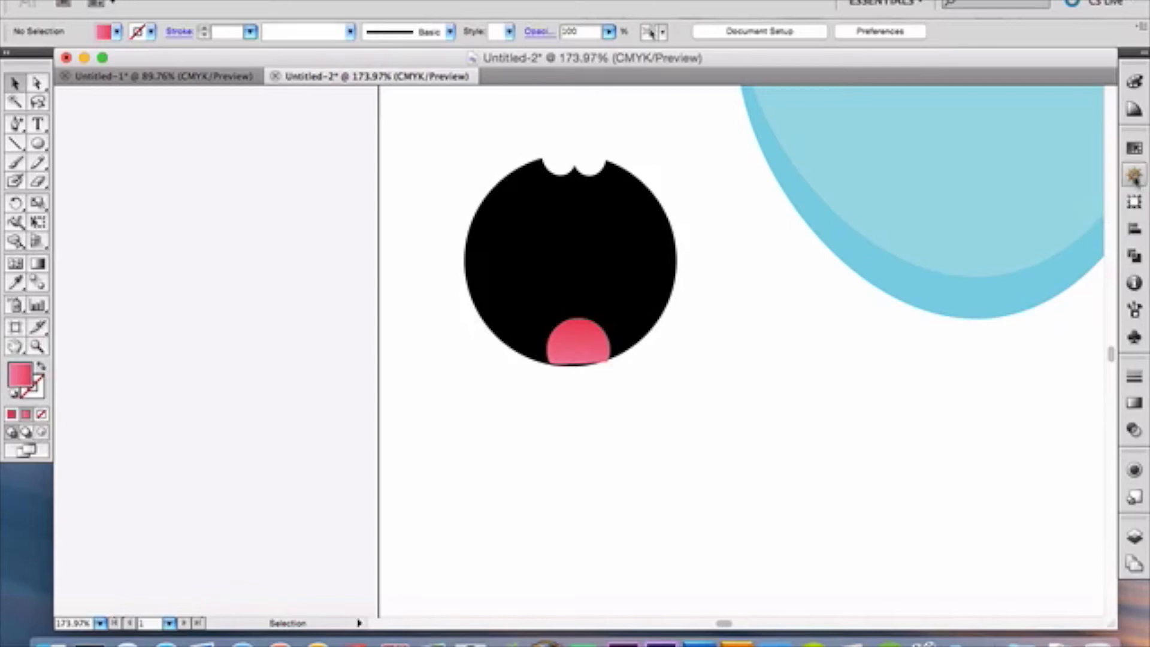
{"action": "left_click", "coordinate": [1135, 176]}
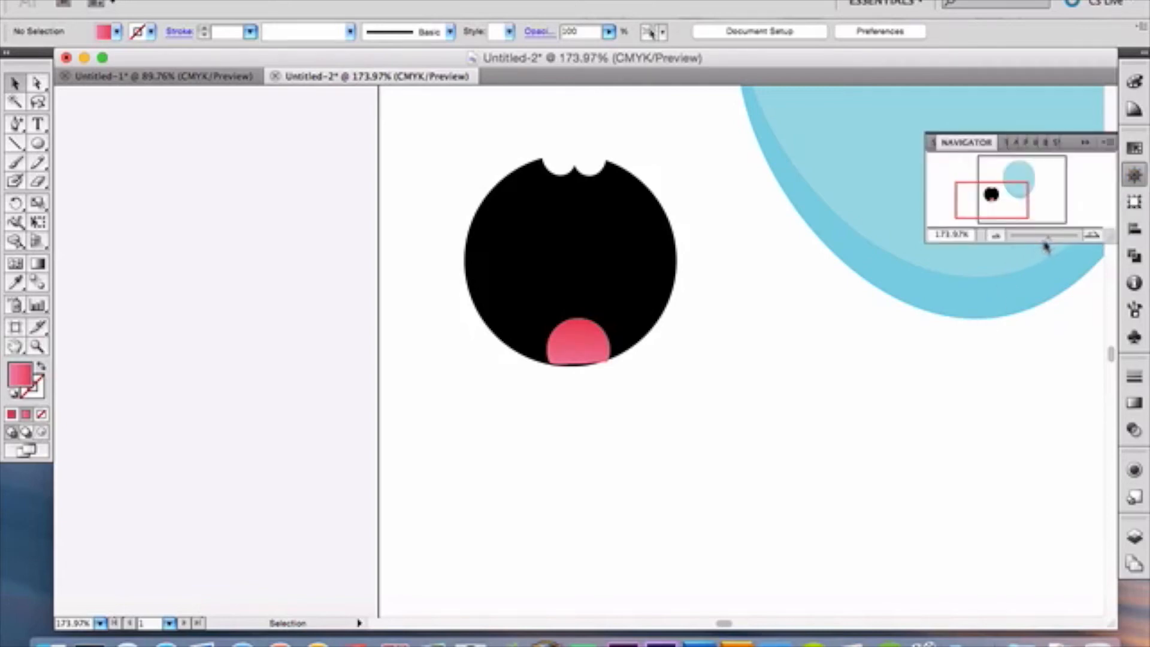
{"action": "left_click_drag", "start_coordinate": [1043, 241], "coordinate": [1038, 239]}
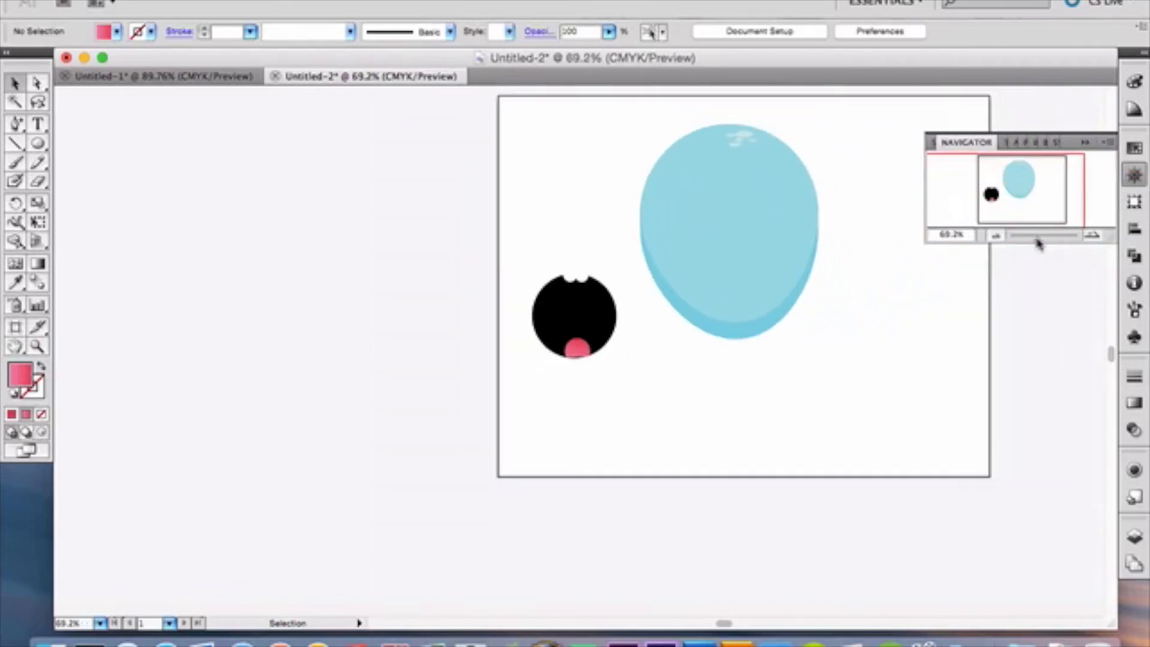
{"action": "left_click", "coordinate": [592, 330]}
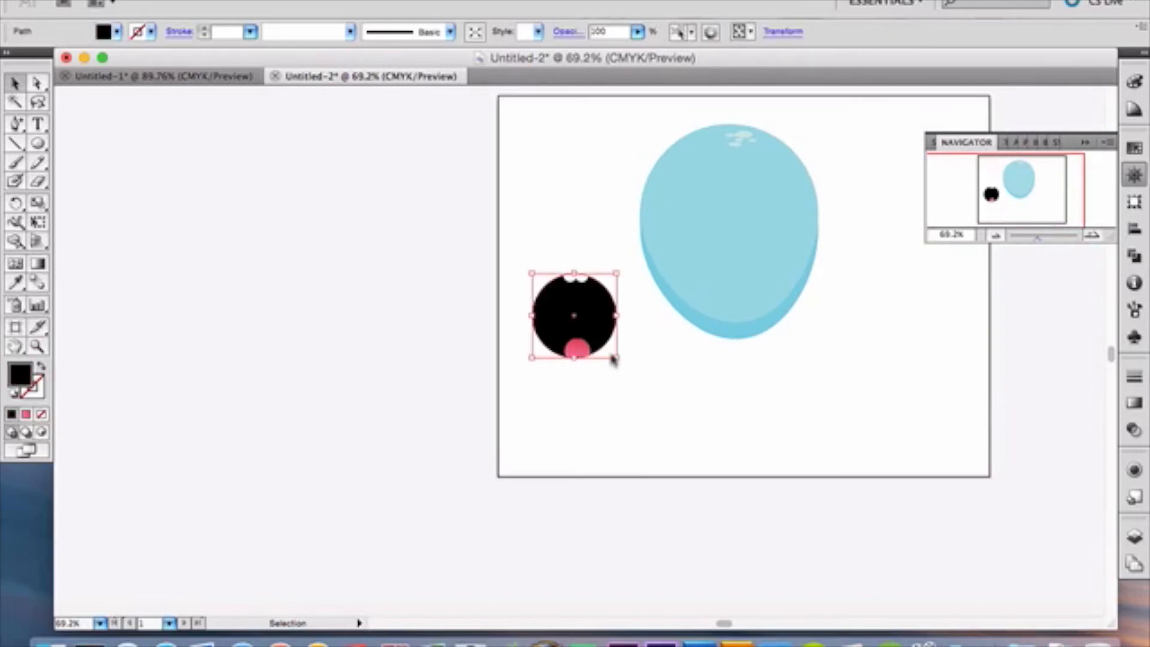
{"action": "left_click", "coordinate": [648, 396]}
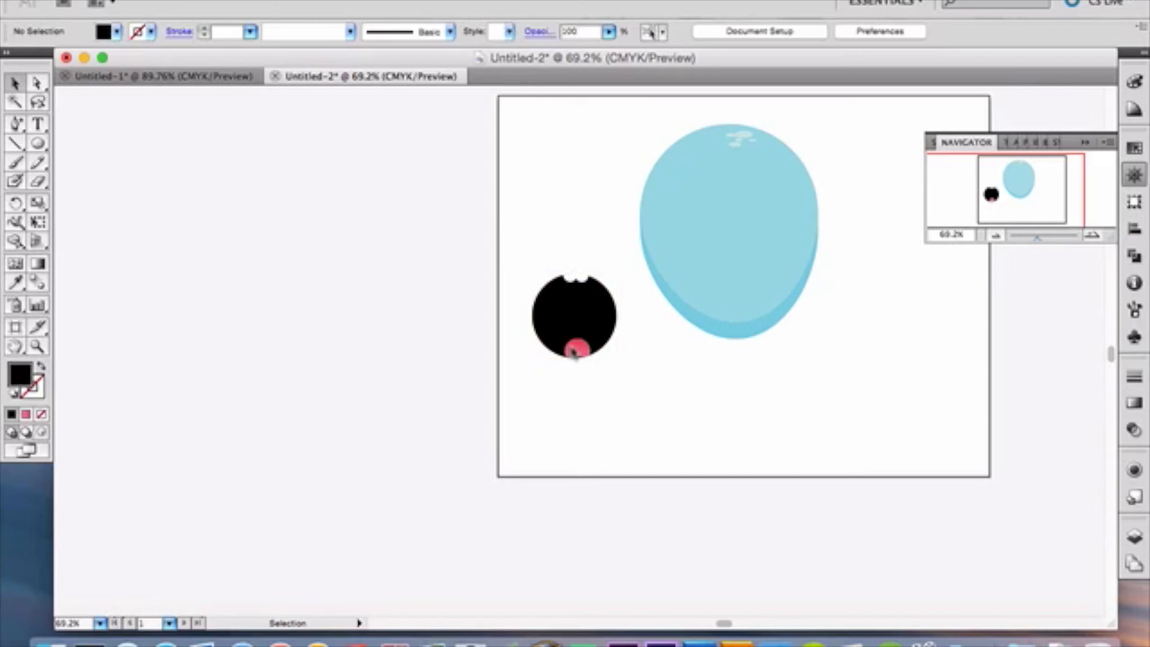
{"action": "left_click", "coordinate": [572, 322]}
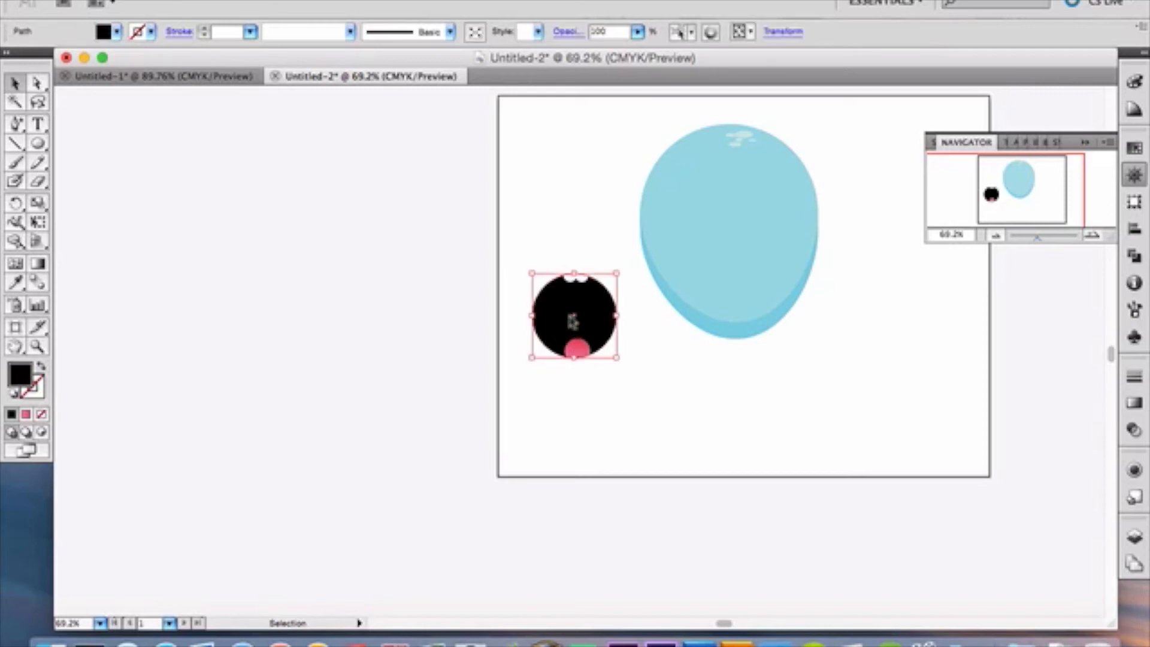
{"action": "key", "text": "super+a"}
{"action": "left_click_drag", "start_coordinate": [591, 308], "coordinate": [745, 250]}
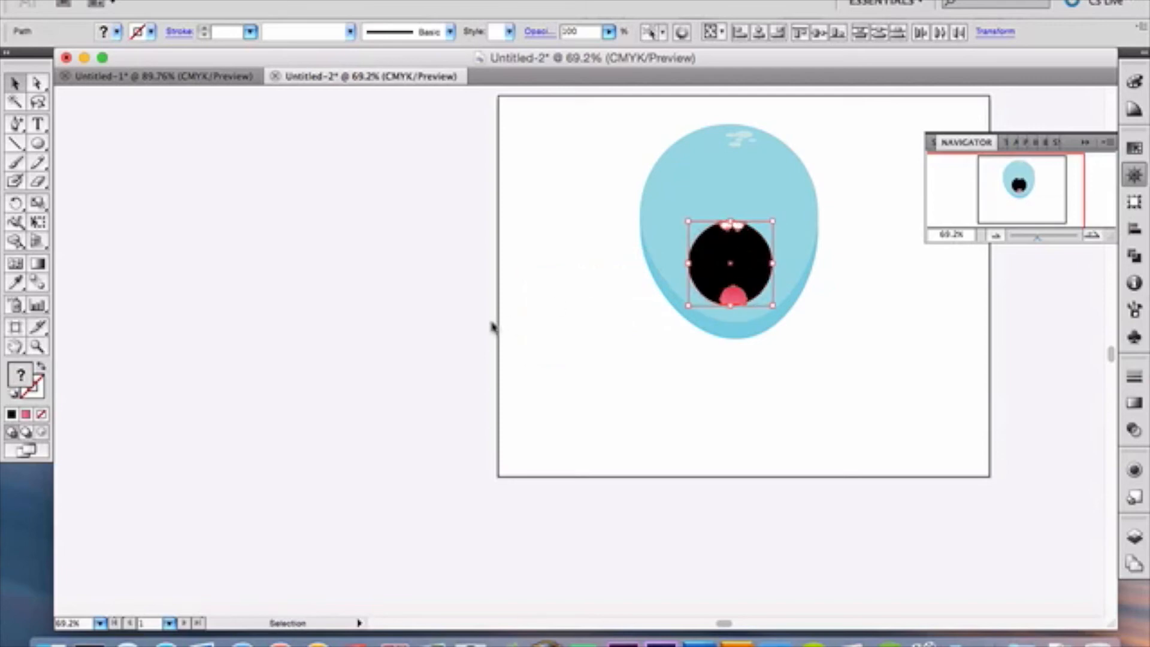
{"action": "left_click", "coordinate": [550, 297]}
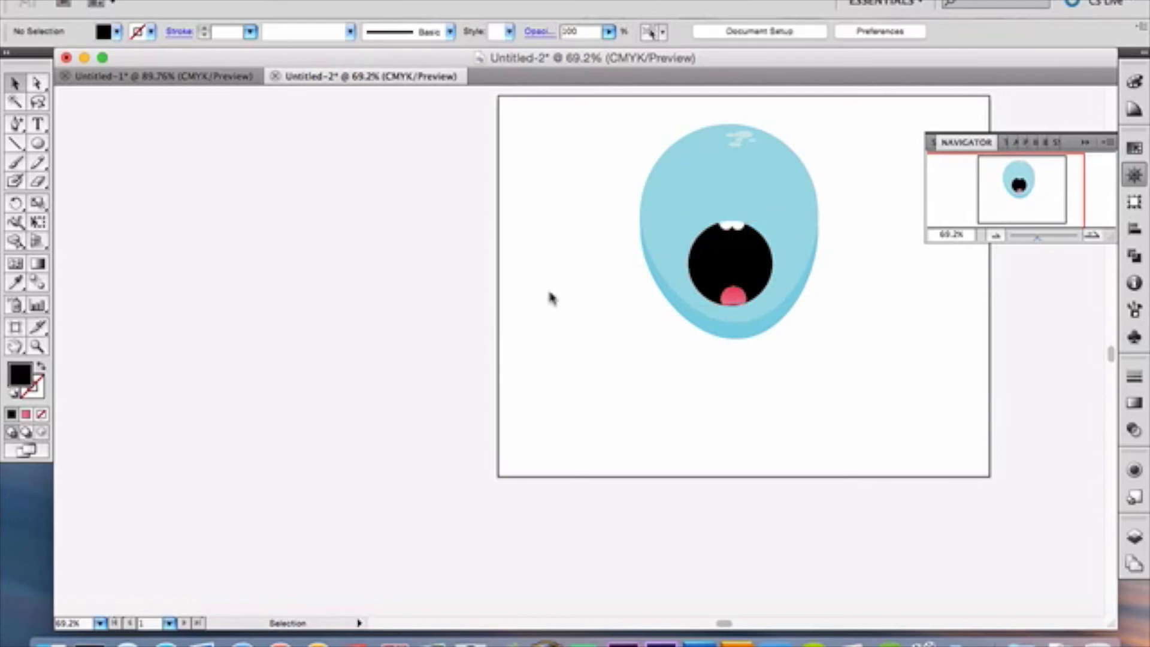
{"action": "mouse_move", "coordinate": [747, 279]}
{"action": "left_mouse_down"}
{"action": "mouse_move", "coordinate": [758, 278]}
{"action": "mouse_move", "coordinate": [745, 277]}
{"action": "left_mouse_up"}
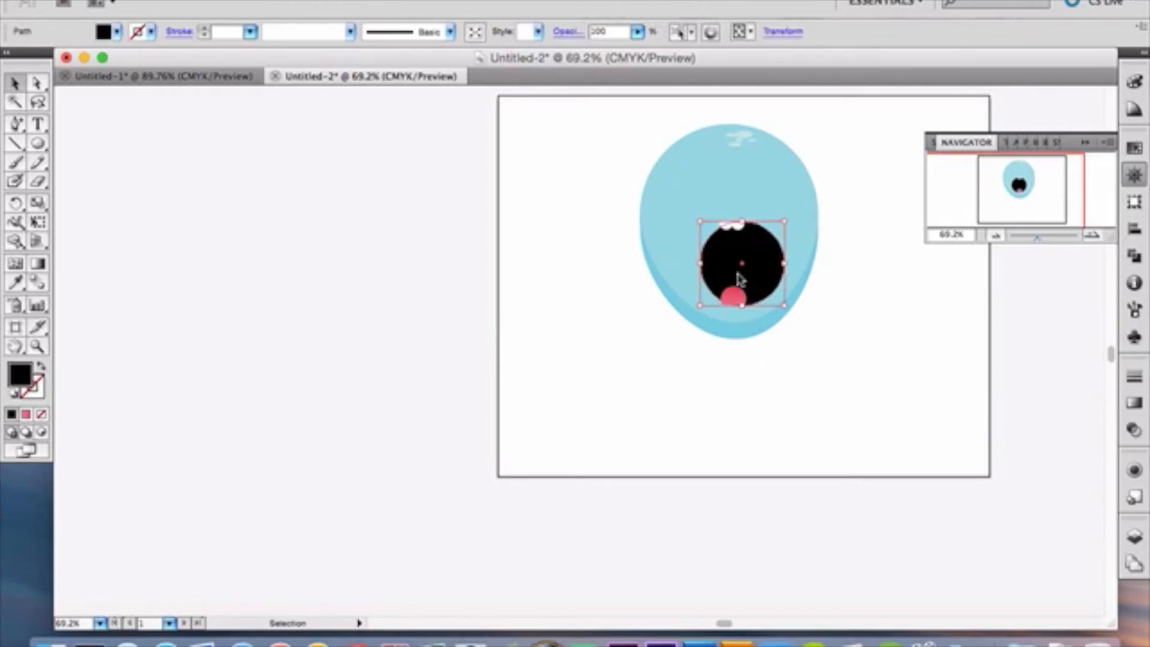
{"action": "left_click", "coordinate": [645, 312]}
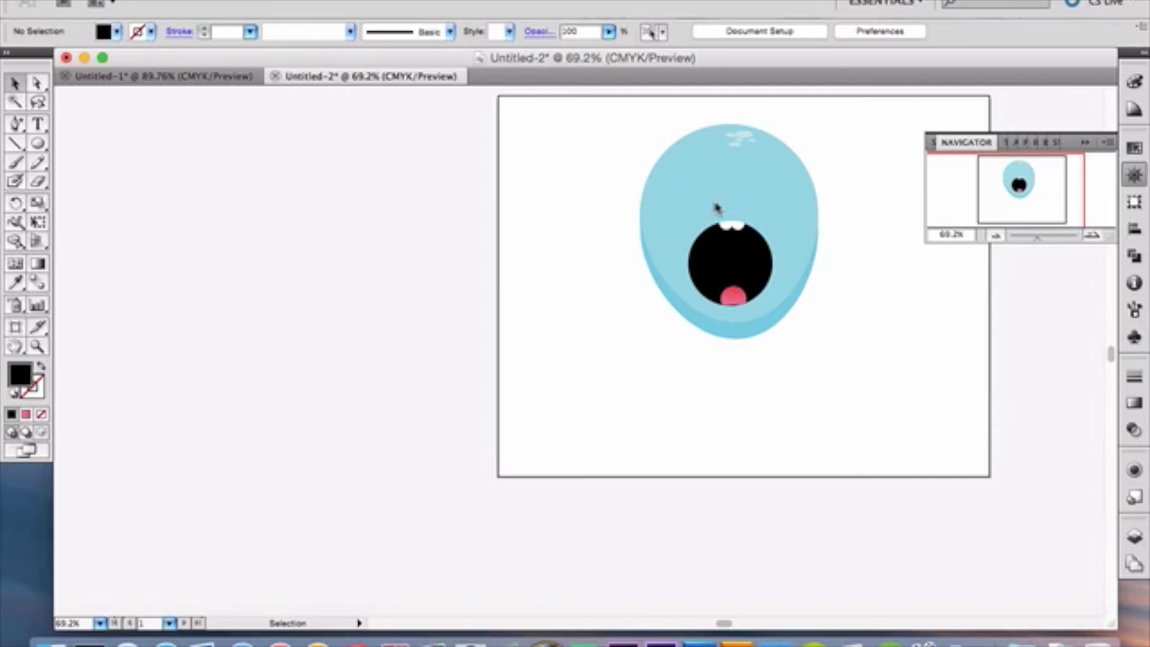
Switch to the Untitled-1 document and show Layer 2, which holds the reference character's body and face.
{"action": "left_click", "coordinate": [238, 78]}
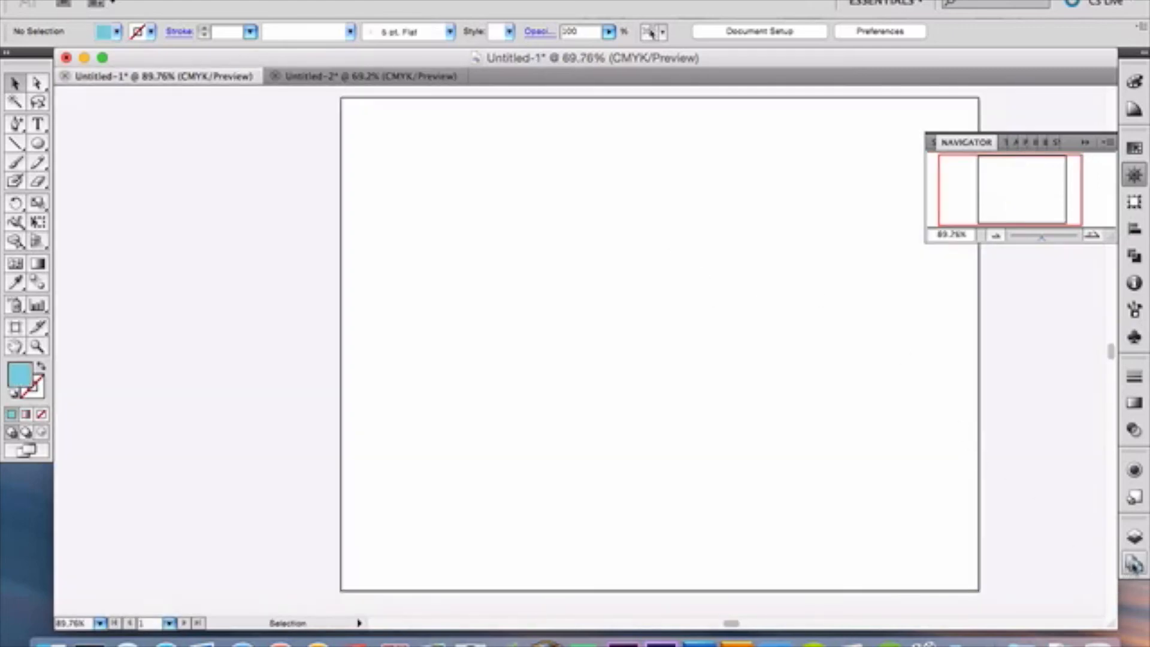
{"action": "left_click", "coordinate": [1133, 565]}
{"action": "left_click", "coordinate": [1134, 565]}
{"action": "left_click", "coordinate": [1134, 536]}
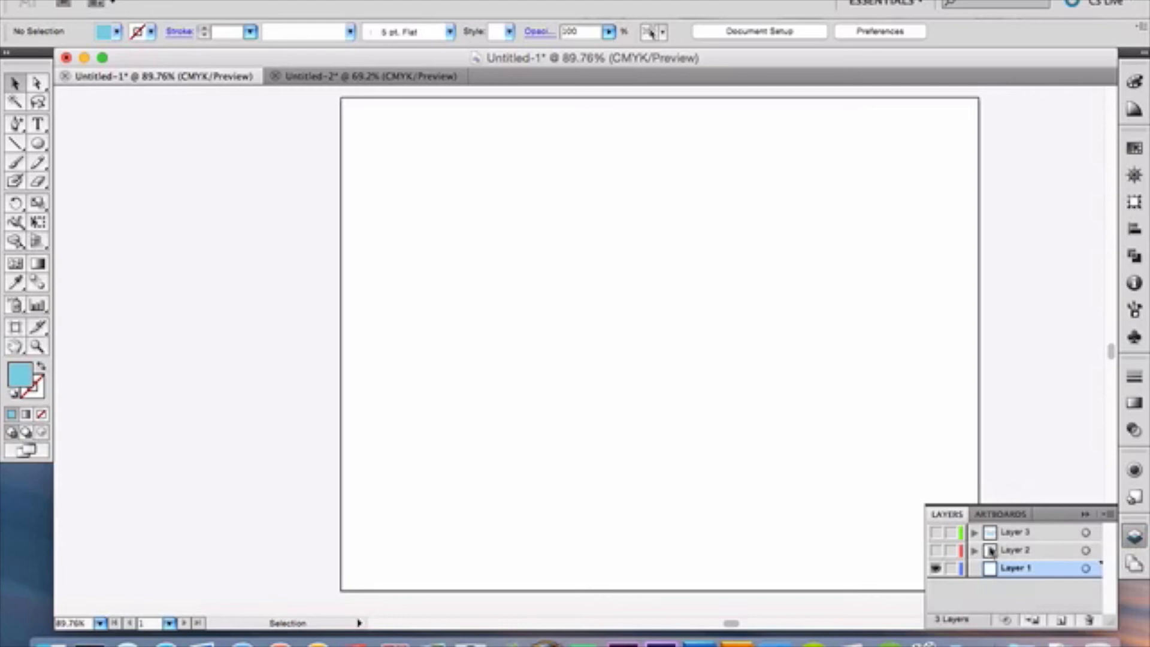
{"action": "left_click", "coordinate": [936, 550]}
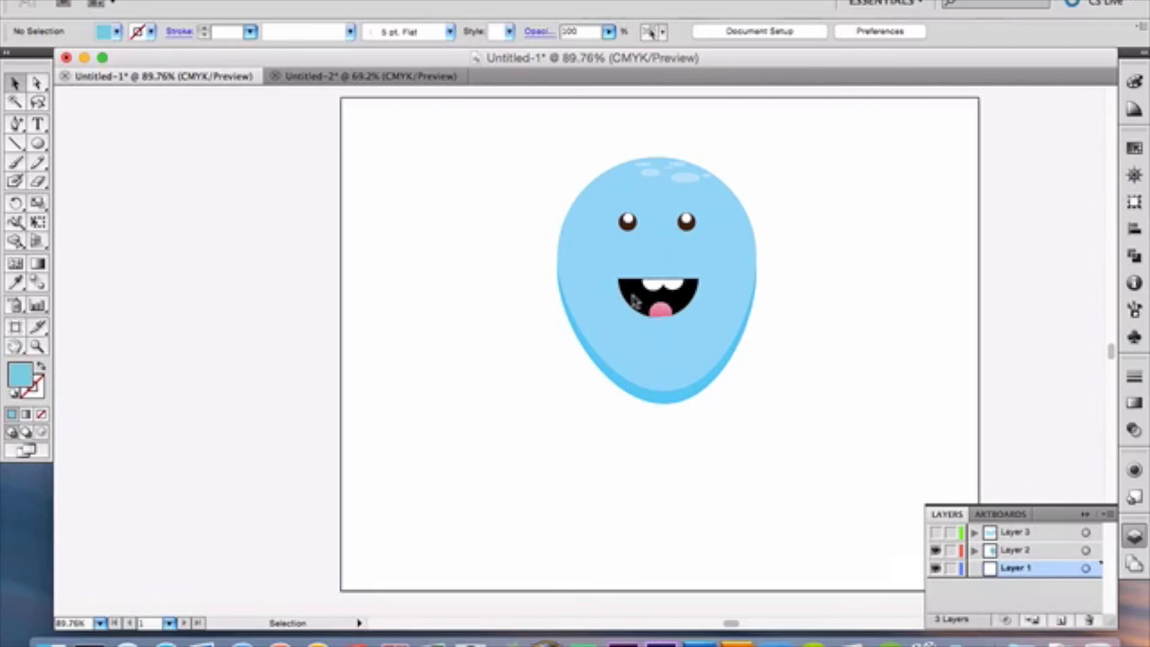
In Untitled-2, make rough Eraser strokes across the lower half of the black mouth and move the pink tongue up to the mouth's centre.
{"action": "left_click", "coordinate": [383, 78]}
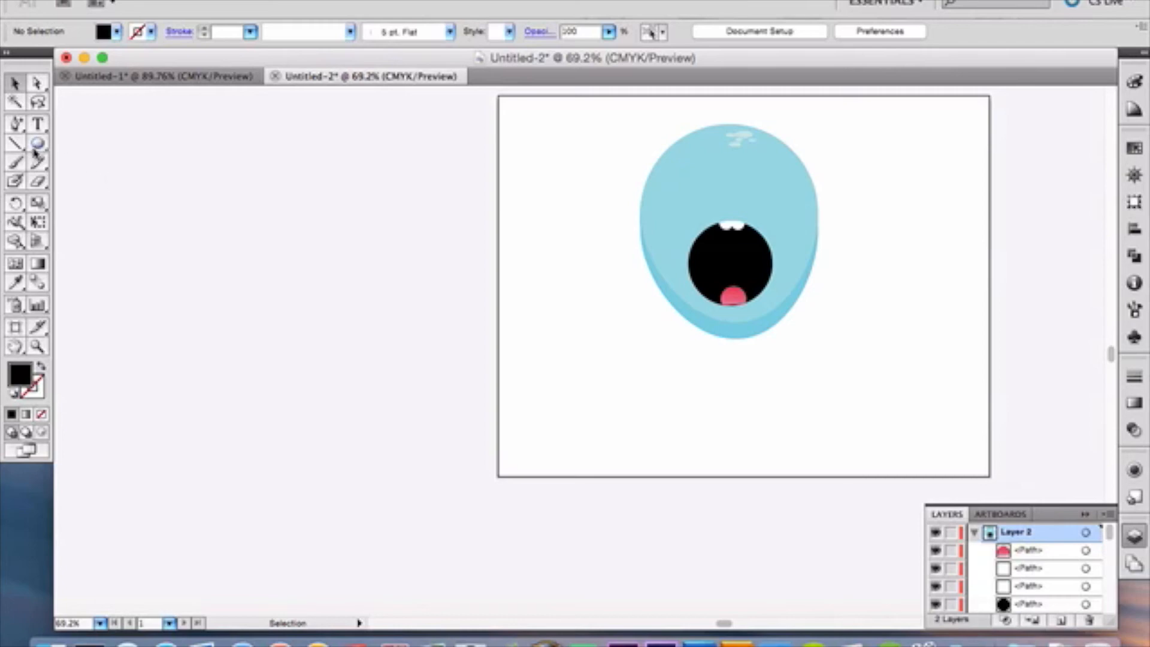
{"action": "left_click", "coordinate": [38, 181]}
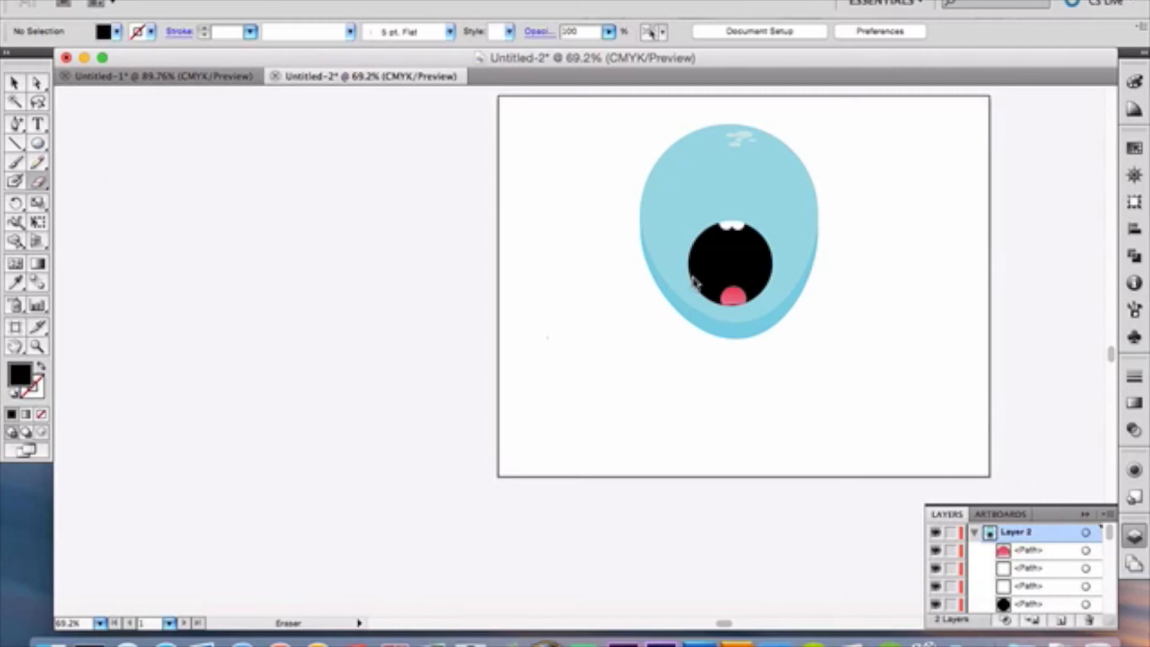
{"action": "left_click_drag", "start_coordinate": [694, 273], "coordinate": [774, 278]}
{"action": "mouse_move", "coordinate": [767, 273]}
{"action": "left_mouse_down"}
{"action": "mouse_move", "coordinate": [689, 277]}
{"action": "mouse_move", "coordinate": [754, 289]}
{"action": "mouse_move", "coordinate": [772, 276]}
{"action": "mouse_move", "coordinate": [715, 276]}
{"action": "mouse_move", "coordinate": [704, 293]}
{"action": "mouse_move", "coordinate": [713, 311]}
{"action": "left_mouse_up"}
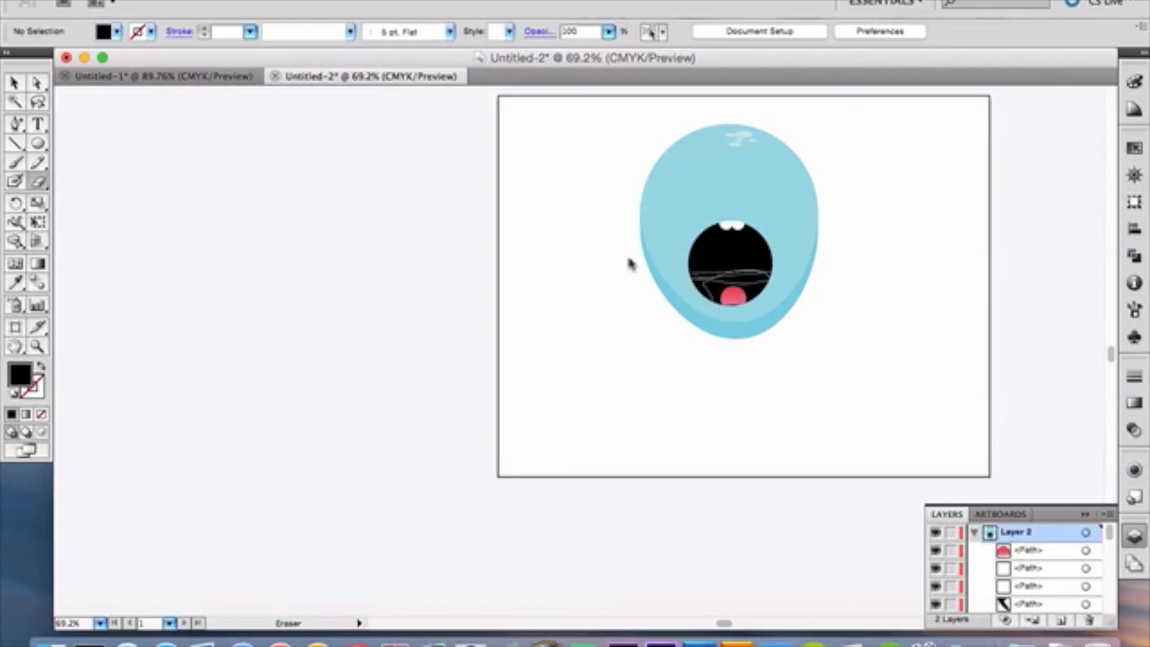
{"action": "left_click", "coordinate": [37, 84]}
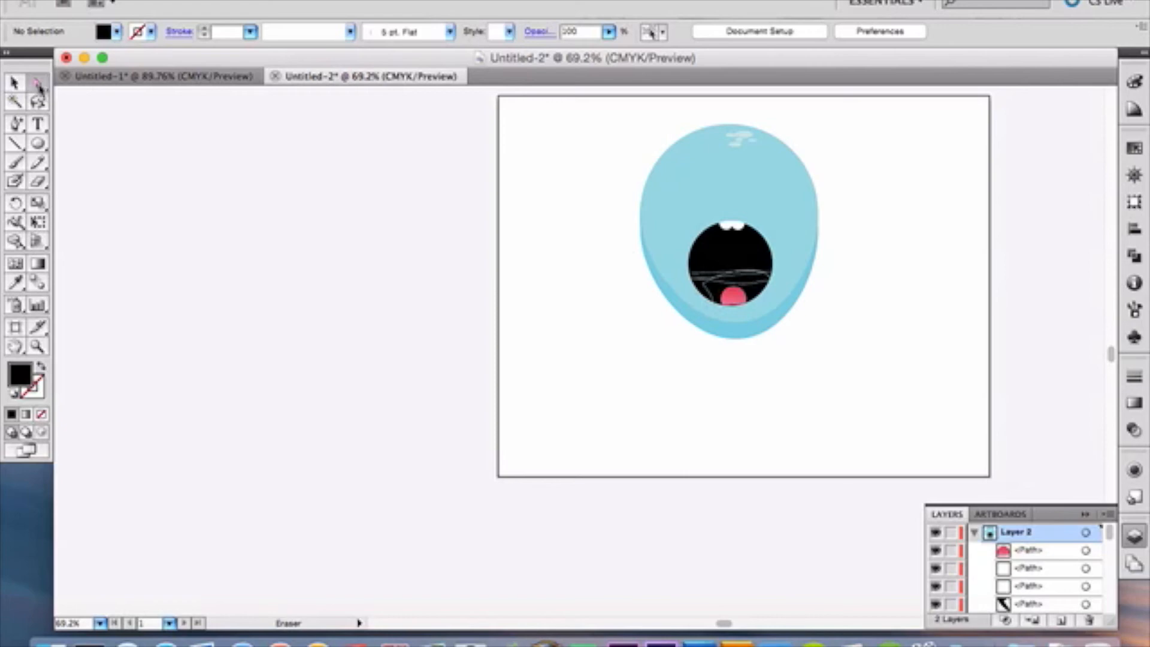
{"action": "left_click", "coordinate": [736, 301]}
{"action": "left_click_drag", "start_coordinate": [736, 301], "coordinate": [732, 271]}
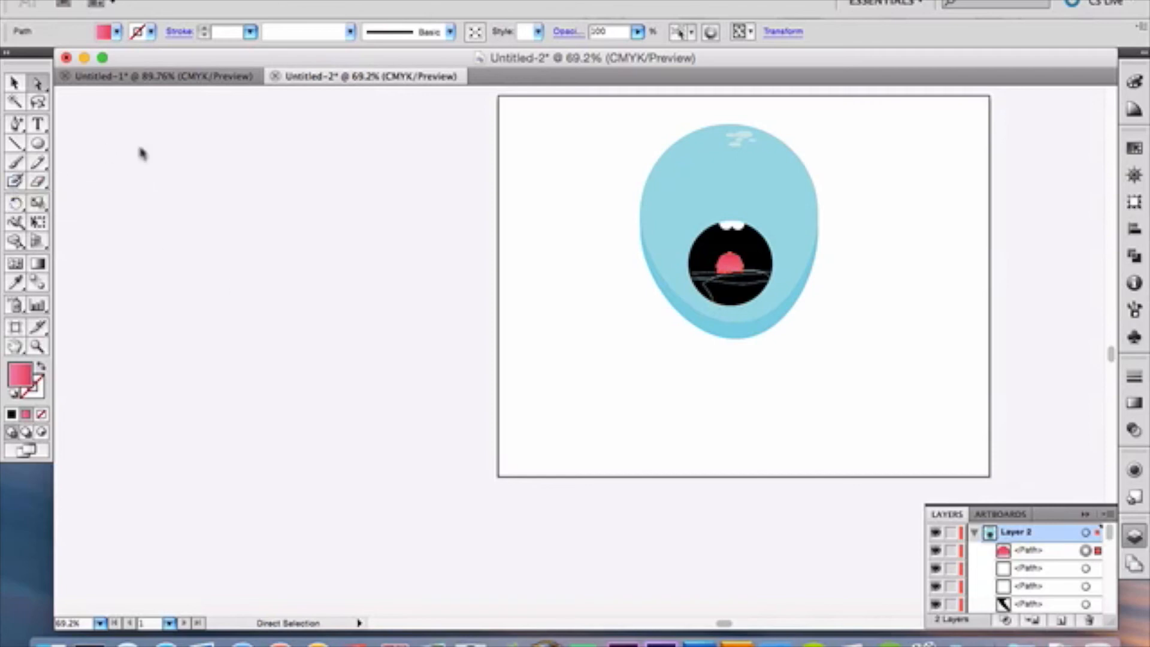
Close the Untitled-2 document without saving its changes.
{"action": "left_click", "coordinate": [275, 77]}
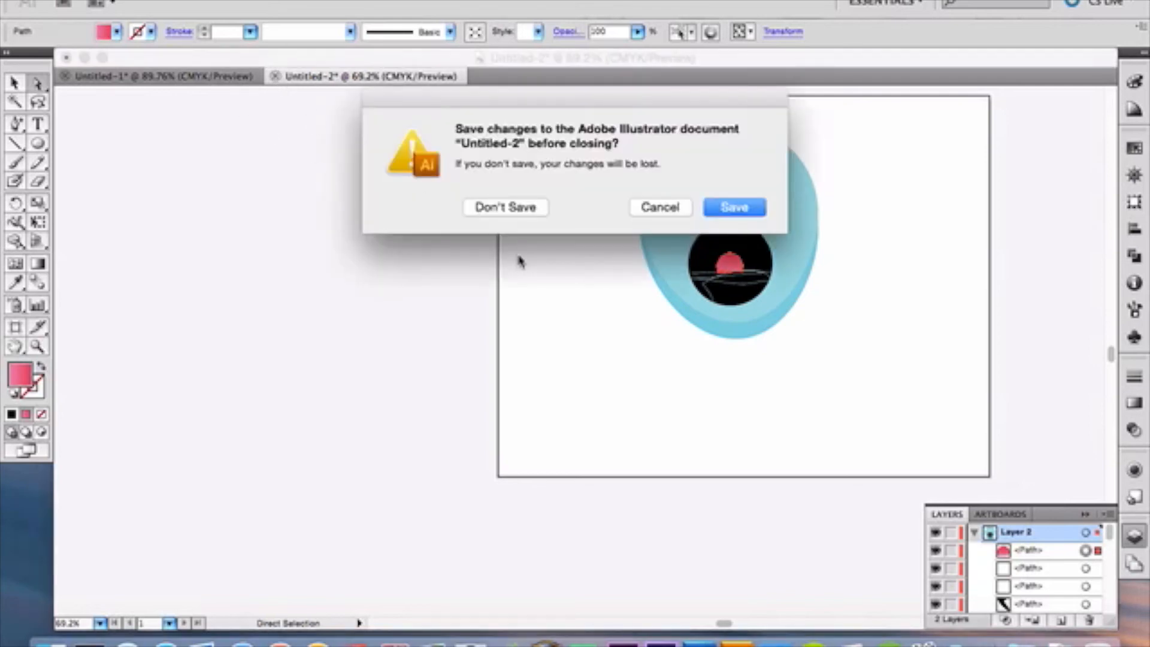
{"action": "left_click", "coordinate": [505, 208]}
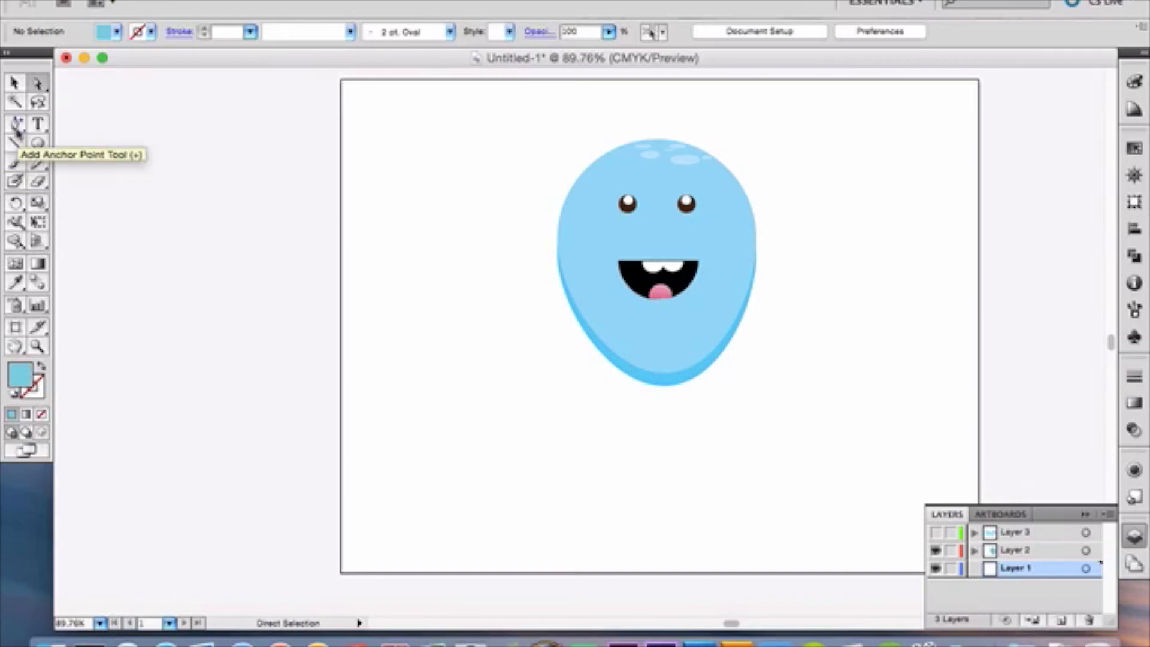
Pick the Pen tool and show Layer 3, which holds the character's tentacles, in Untitled-1.
{"action": "left_click_drag", "start_coordinate": [18, 130], "coordinate": [60, 139]}
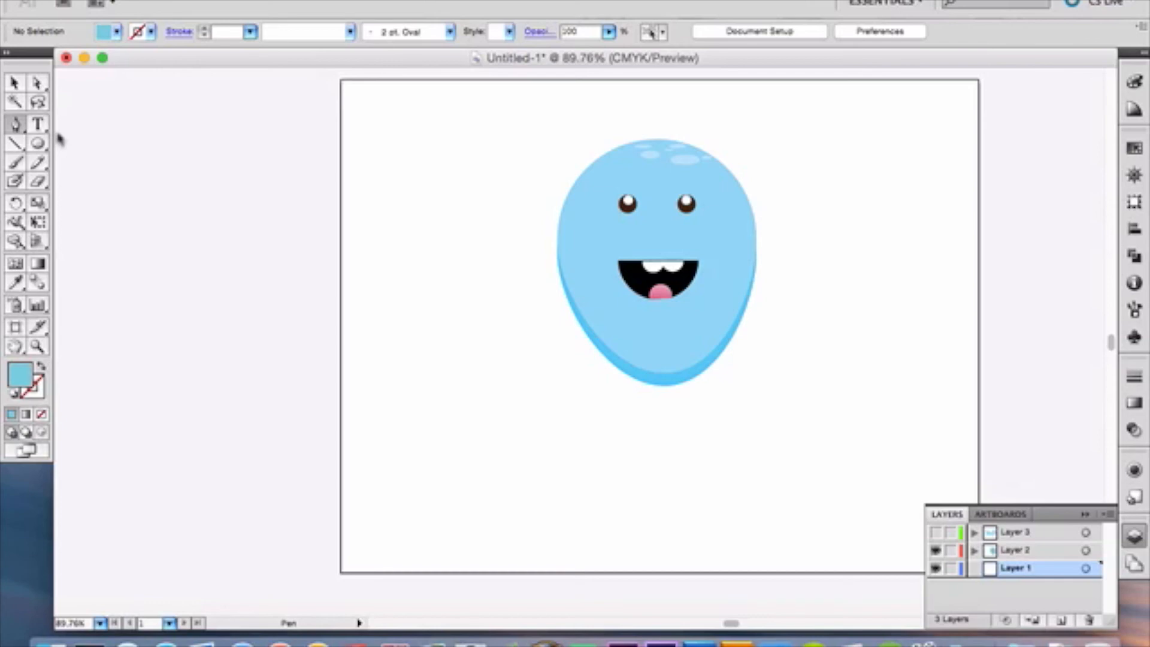
{"action": "left_click", "coordinate": [936, 533]}
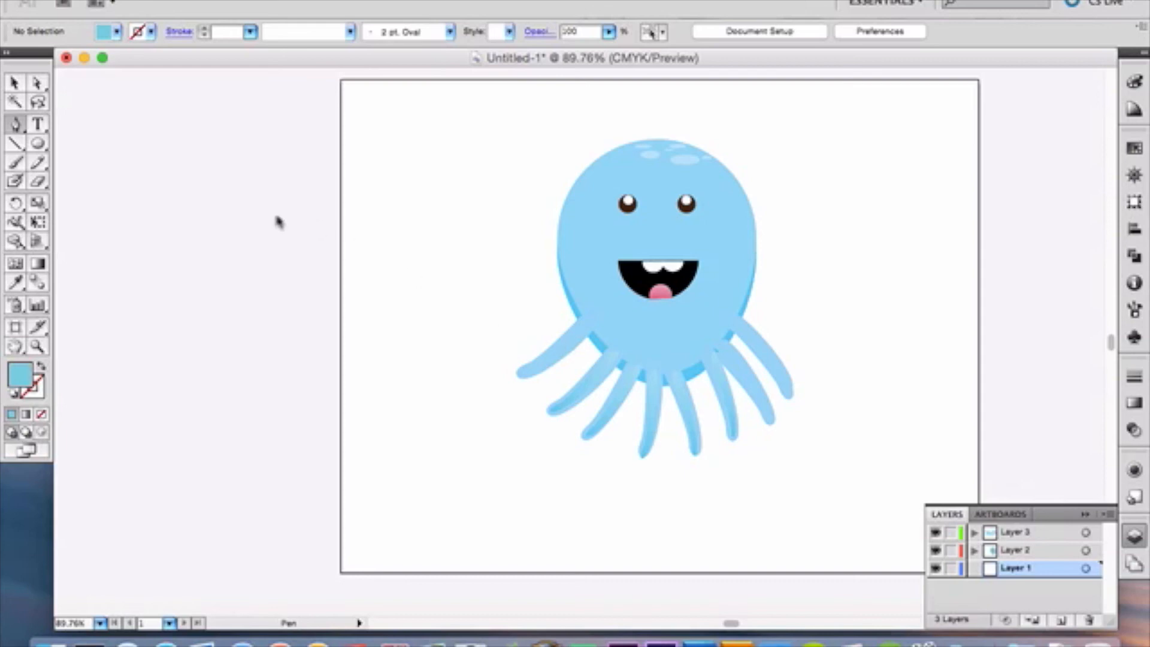
Examine the stroke weight and cap settings of the leftmost tentacle up close.
{"action": "left_click", "coordinate": [15, 84]}
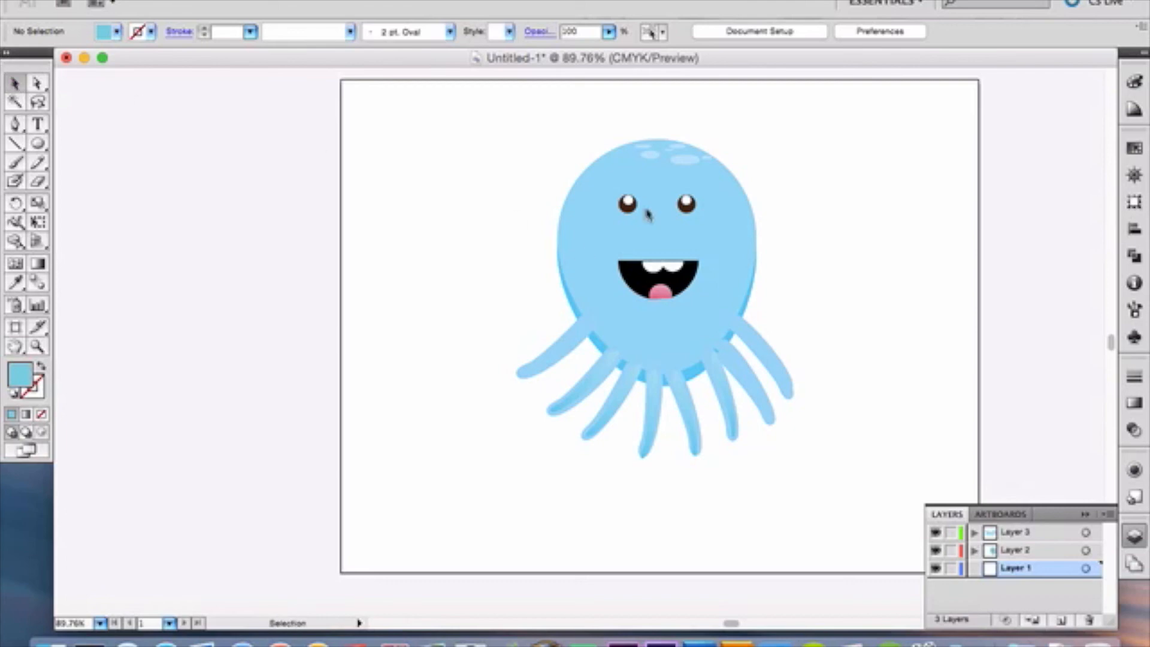
{"action": "left_click", "coordinate": [1133, 178]}
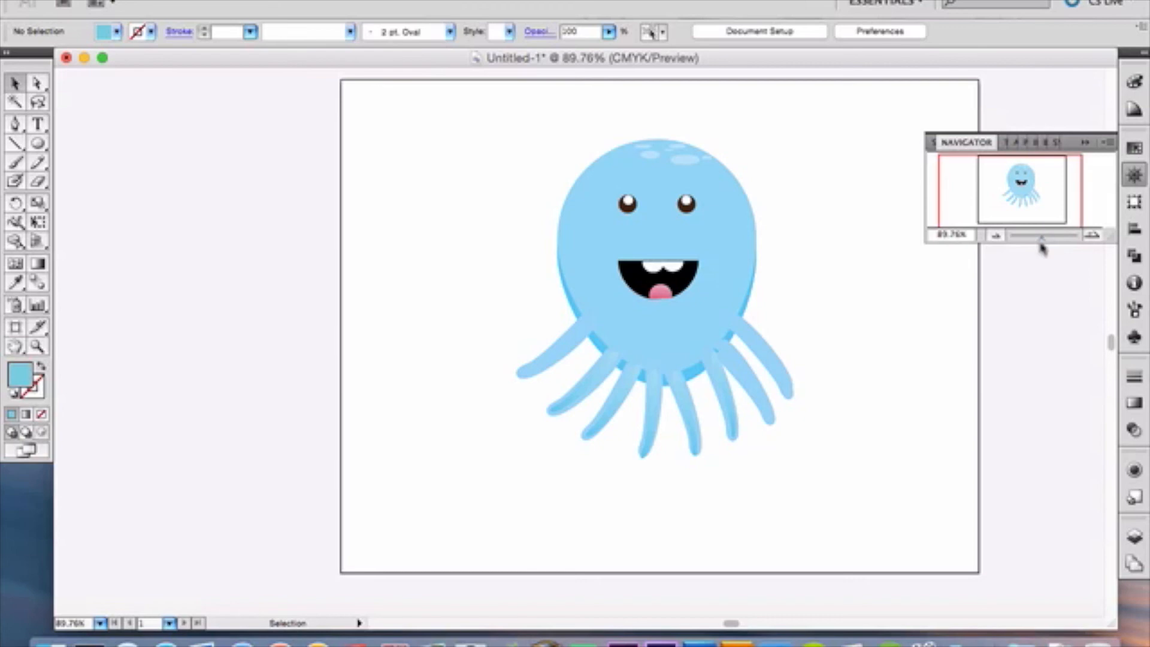
{"action": "left_click_drag", "start_coordinate": [1043, 242], "coordinate": [1052, 245]}
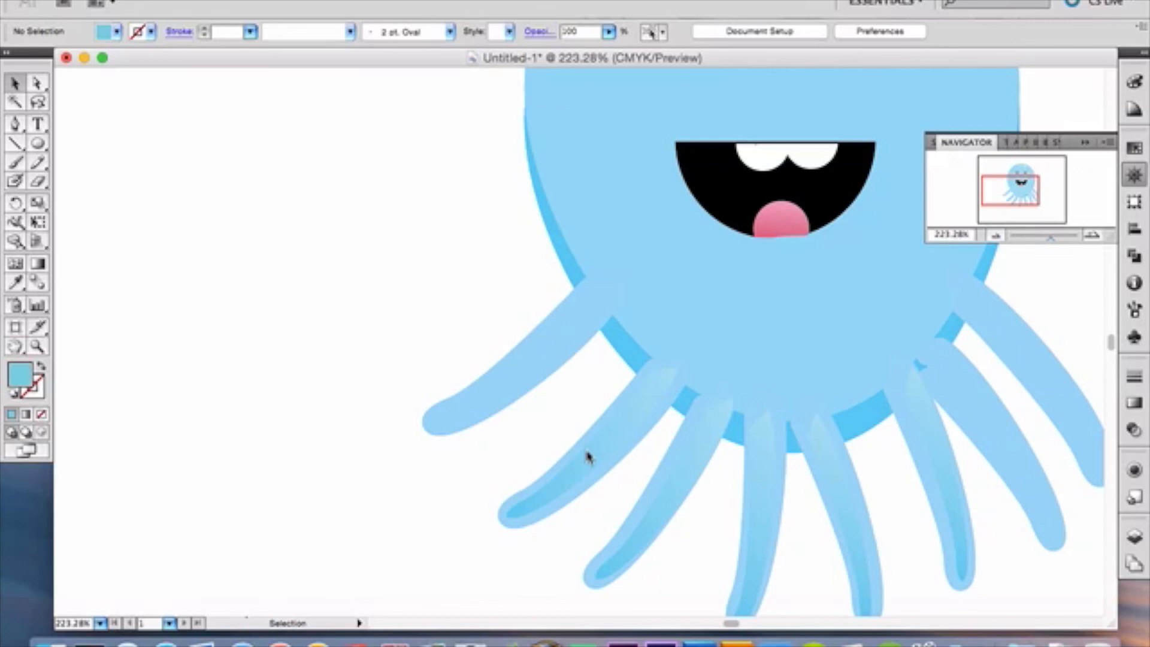
{"action": "left_click", "coordinate": [520, 386]}
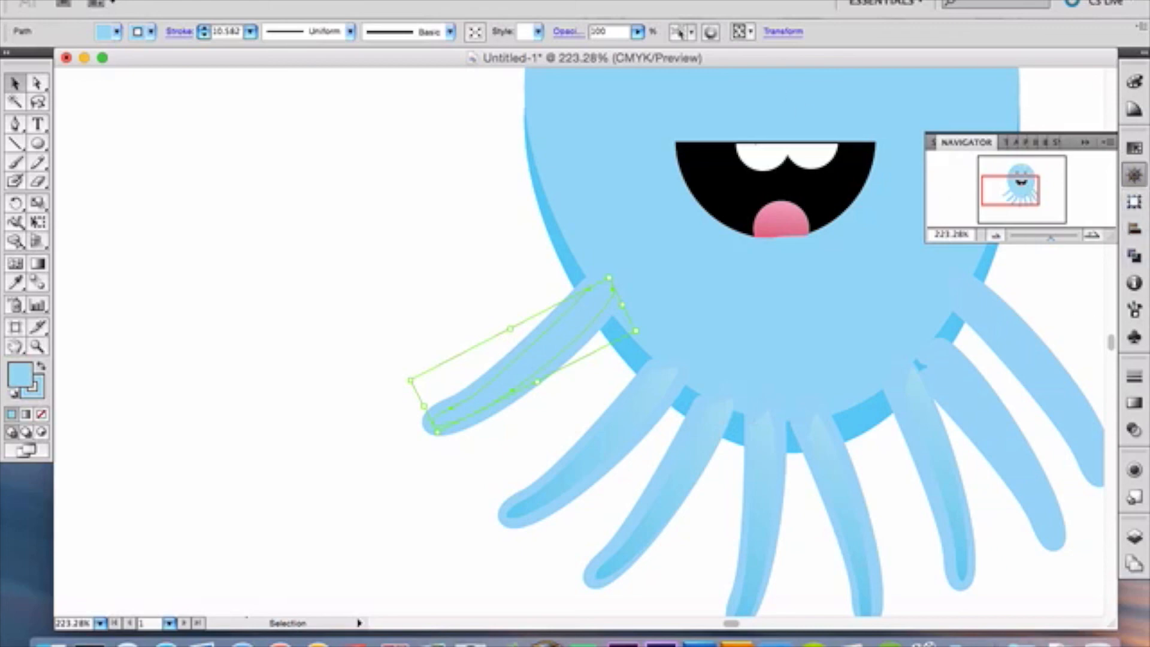
{"action": "left_click", "coordinate": [465, 1]}
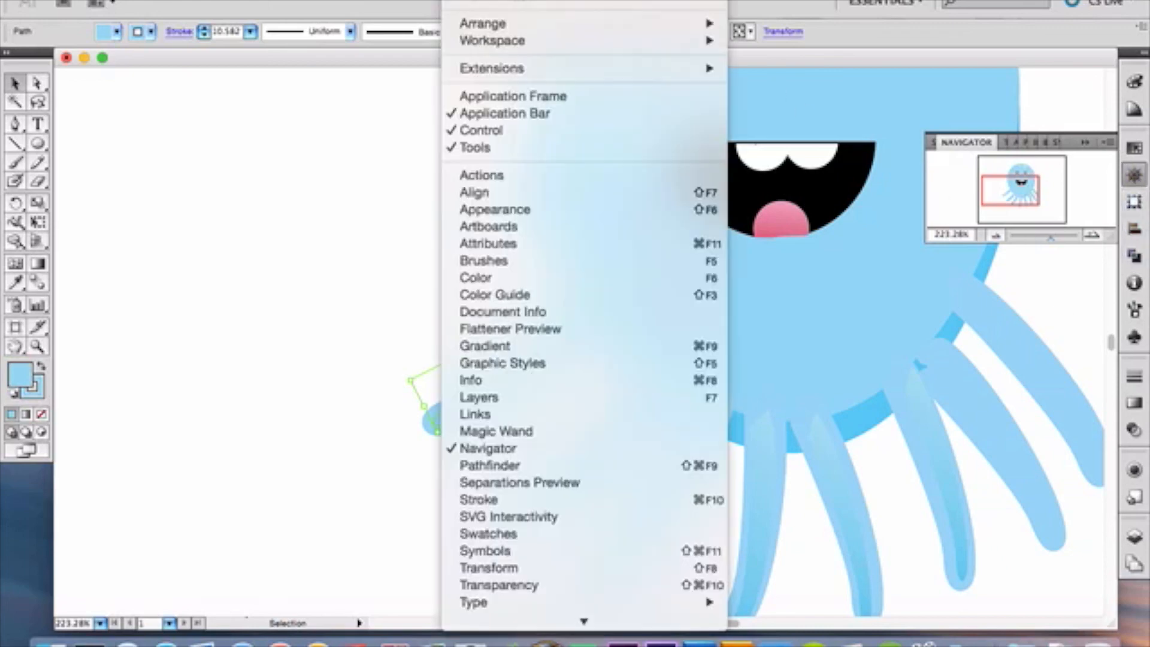
{"action": "left_click", "coordinate": [558, 501]}
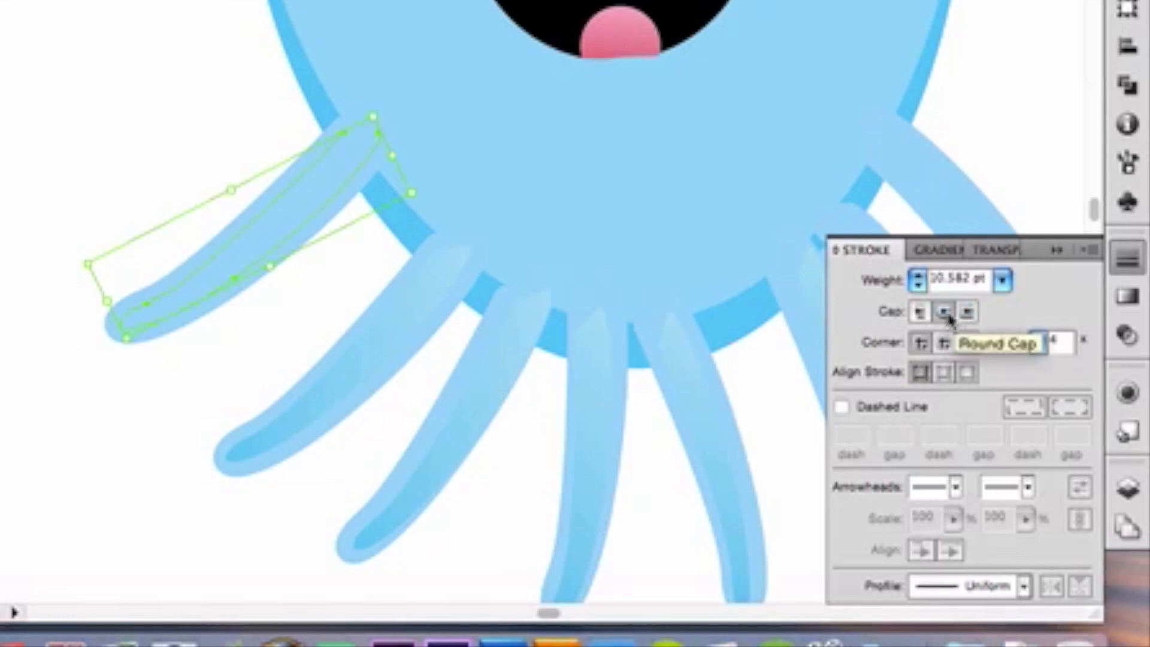
{"action": "left_click", "coordinate": [1058, 250]}
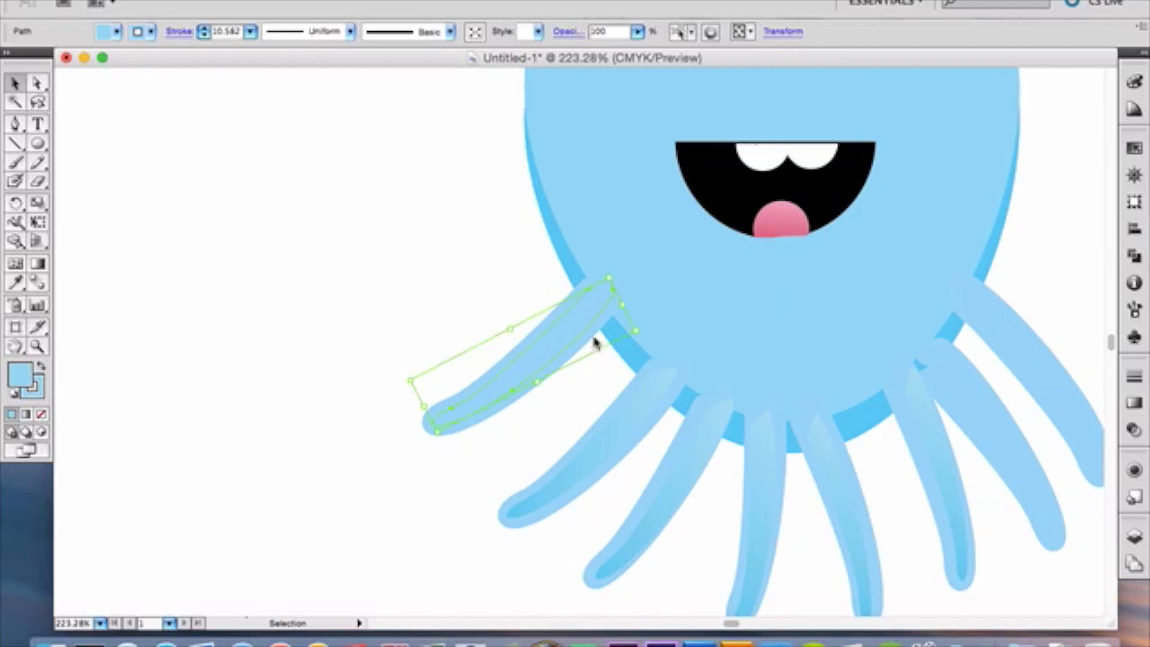
Examine the linear gradient fill of the inner shading on the second tentacle from the left, and return to viewing the whole octopus.
{"action": "left_click", "coordinate": [644, 404]}
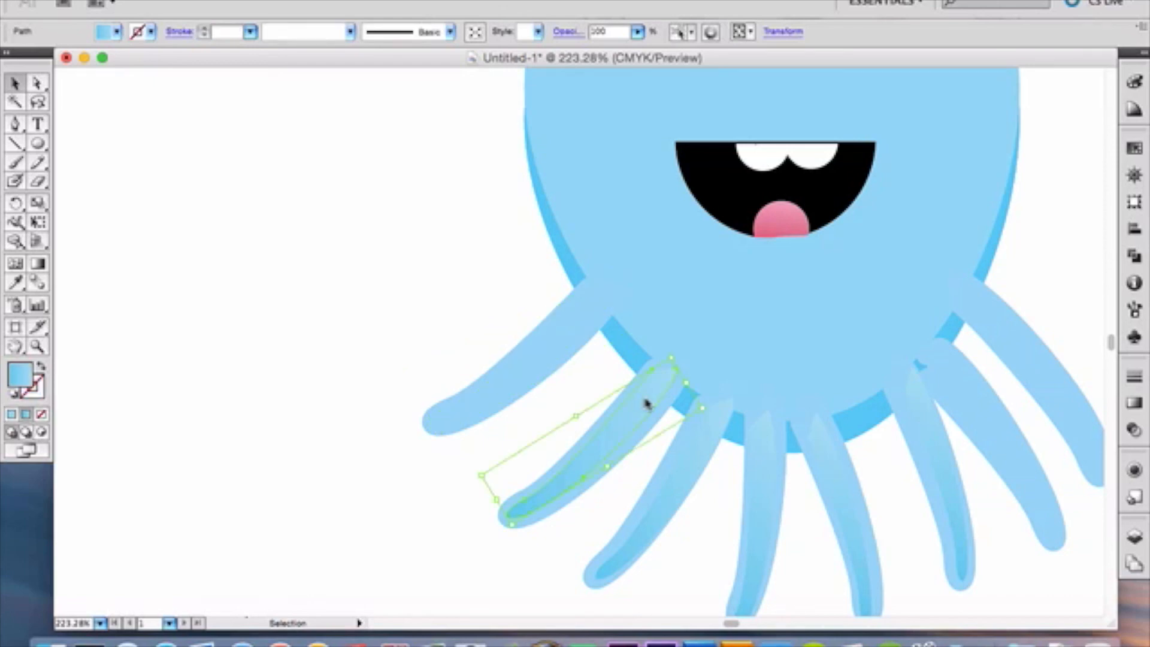
{"action": "left_click", "coordinate": [1133, 407]}
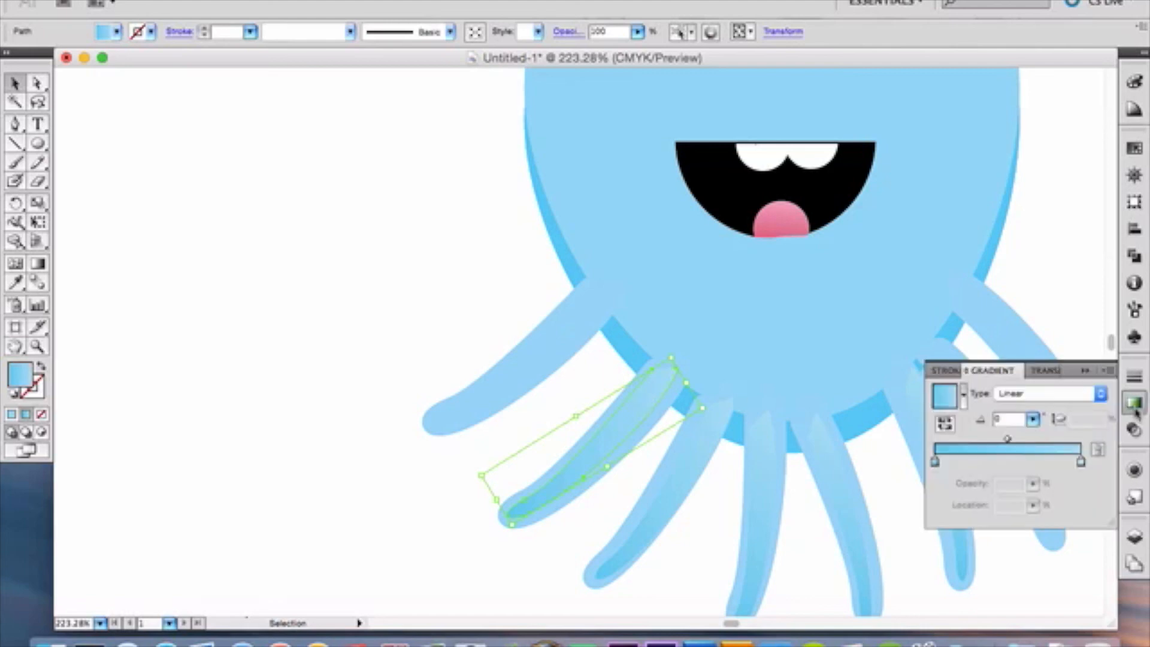
{"action": "left_click", "coordinate": [1085, 372]}
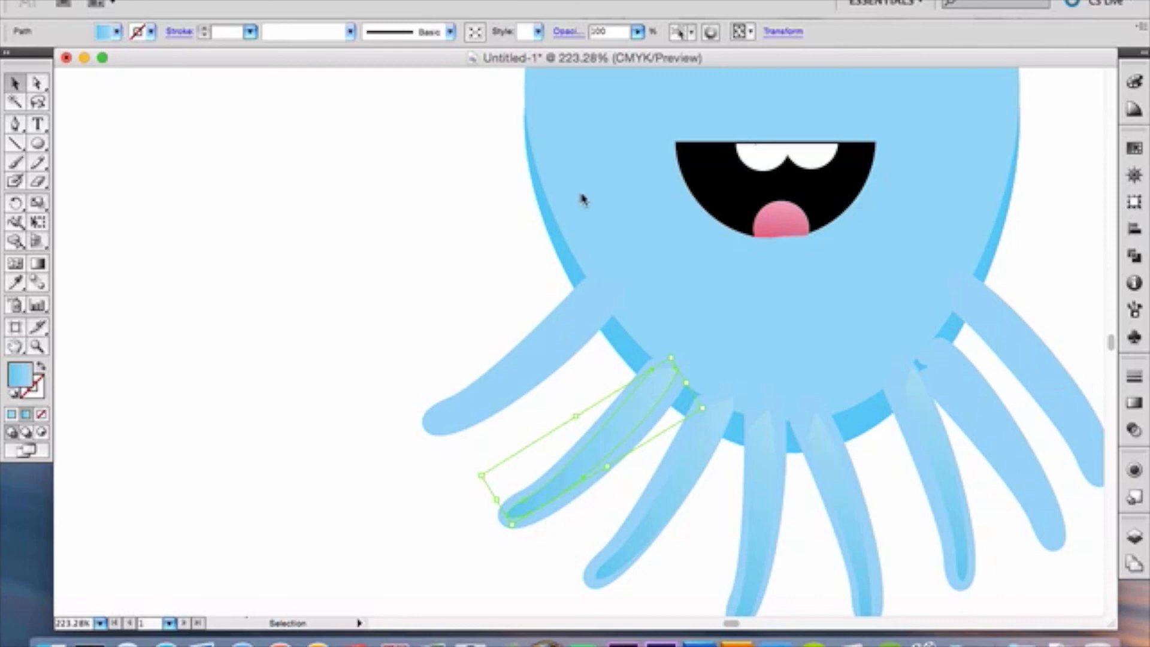
{"action": "left_click", "coordinate": [386, 285]}
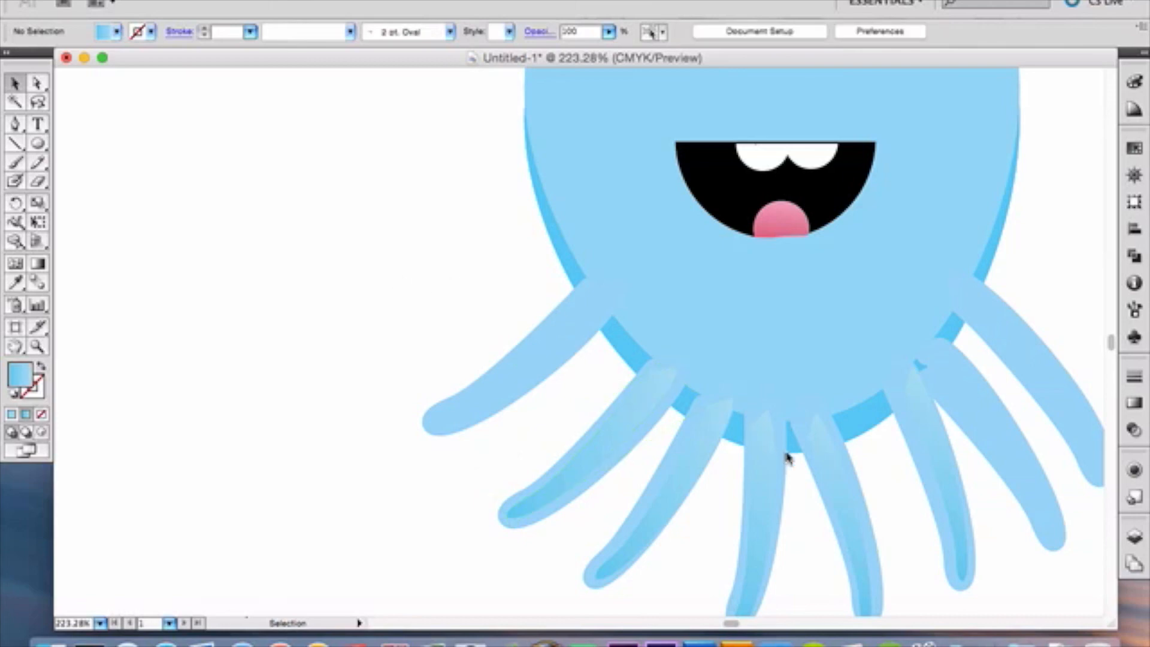
{"action": "left_click", "coordinate": [1134, 175]}
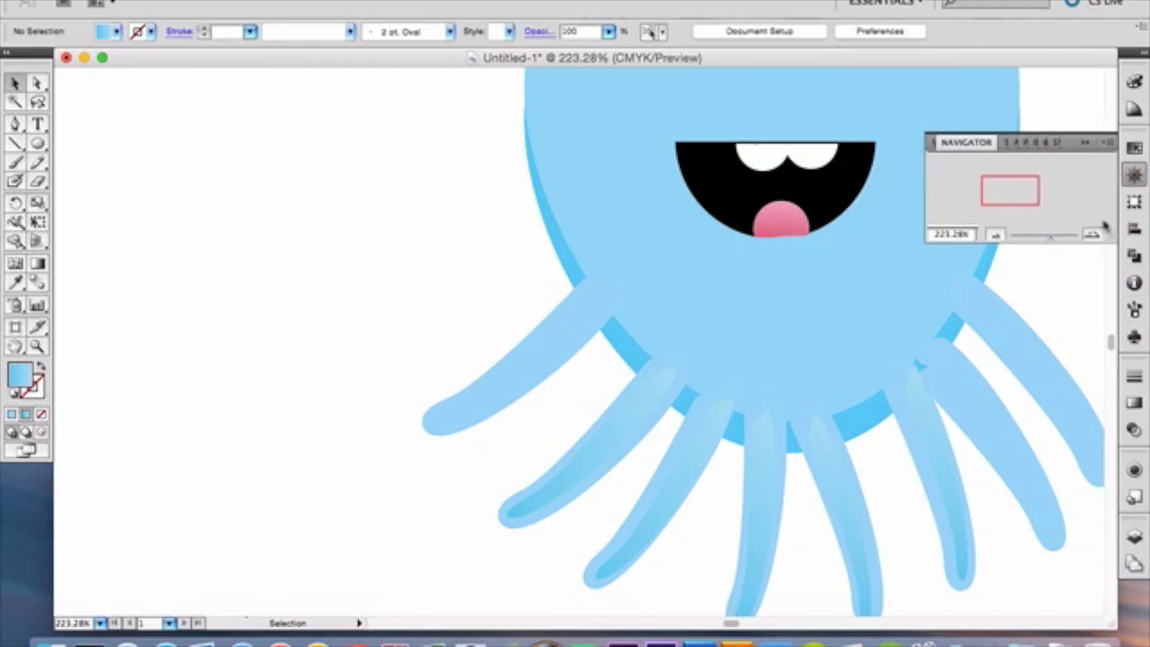
{"action": "left_click_drag", "start_coordinate": [1047, 240], "coordinate": [1042, 239]}
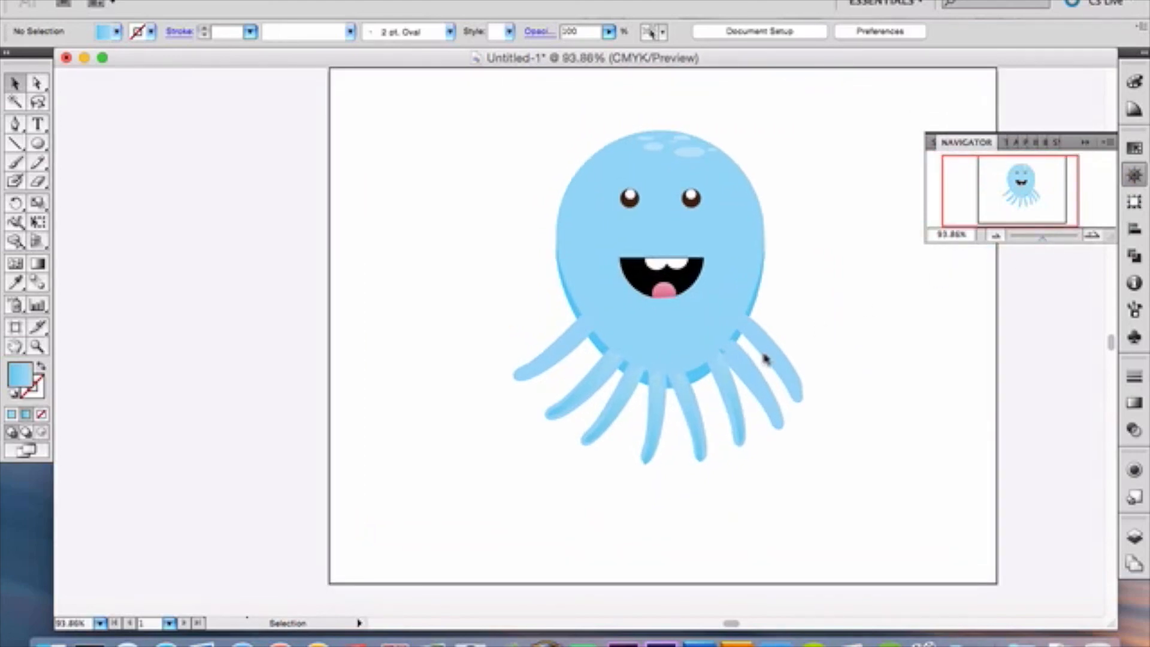